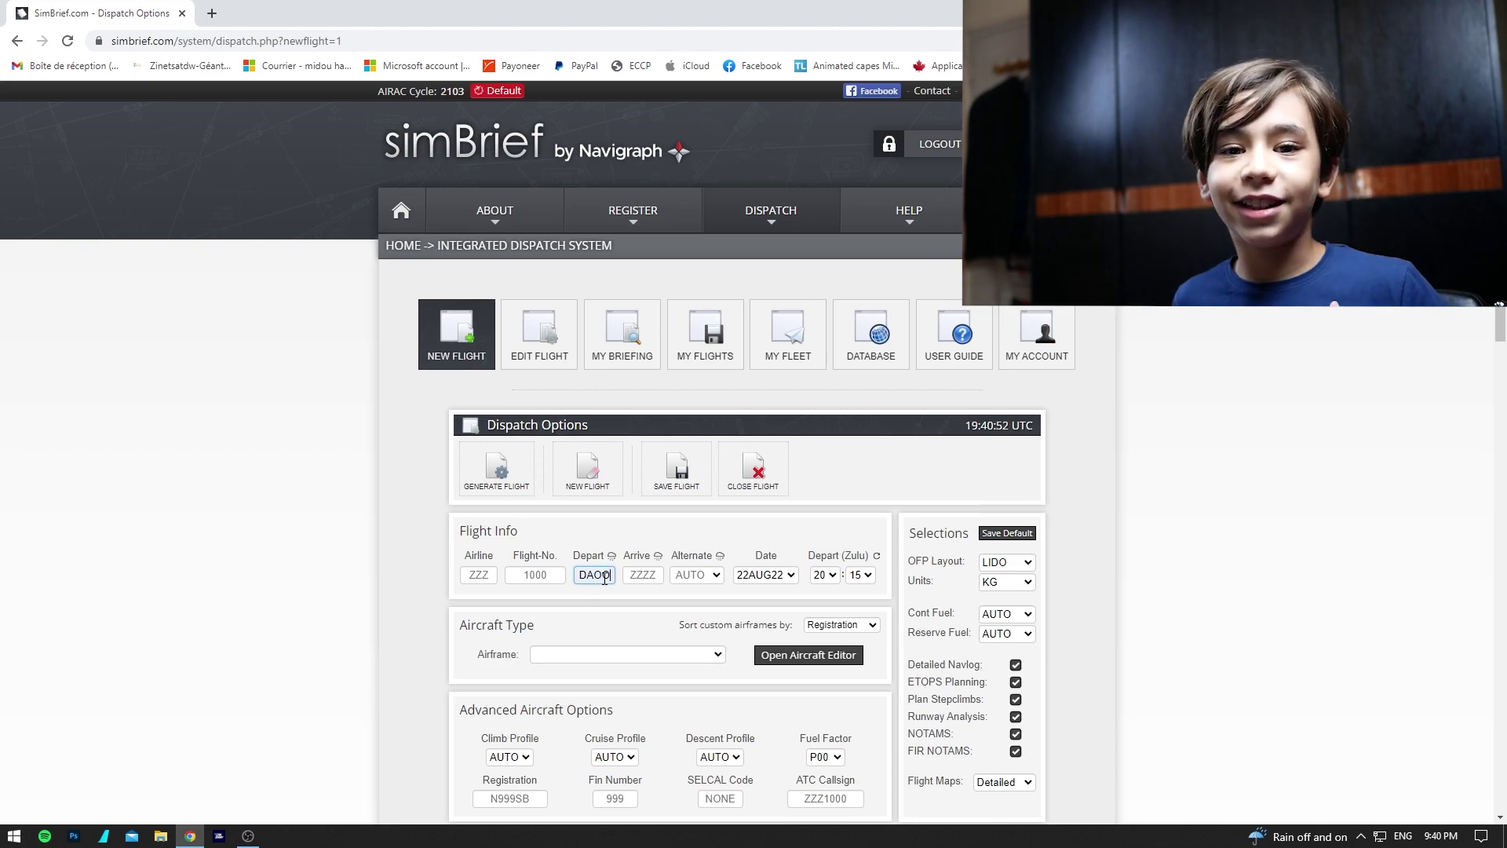
Set the flight number to 6032 and the airline code to DAH in the flight info.
{"action": "left_click", "coordinate": [535, 575]}
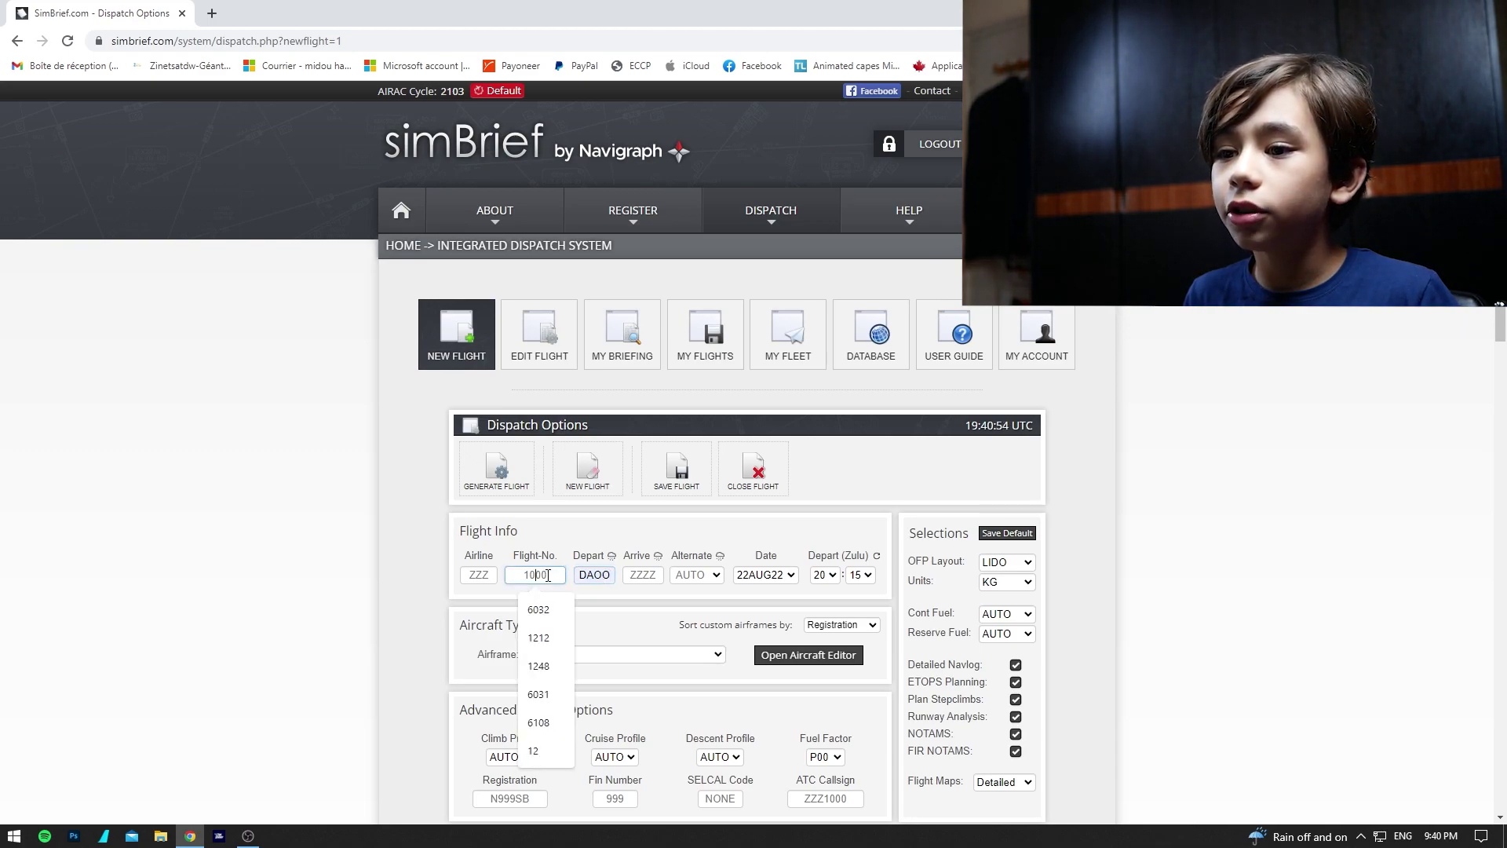
{"action": "left_click", "coordinate": [523, 607]}
{"action": "left_click", "coordinate": [480, 580]}
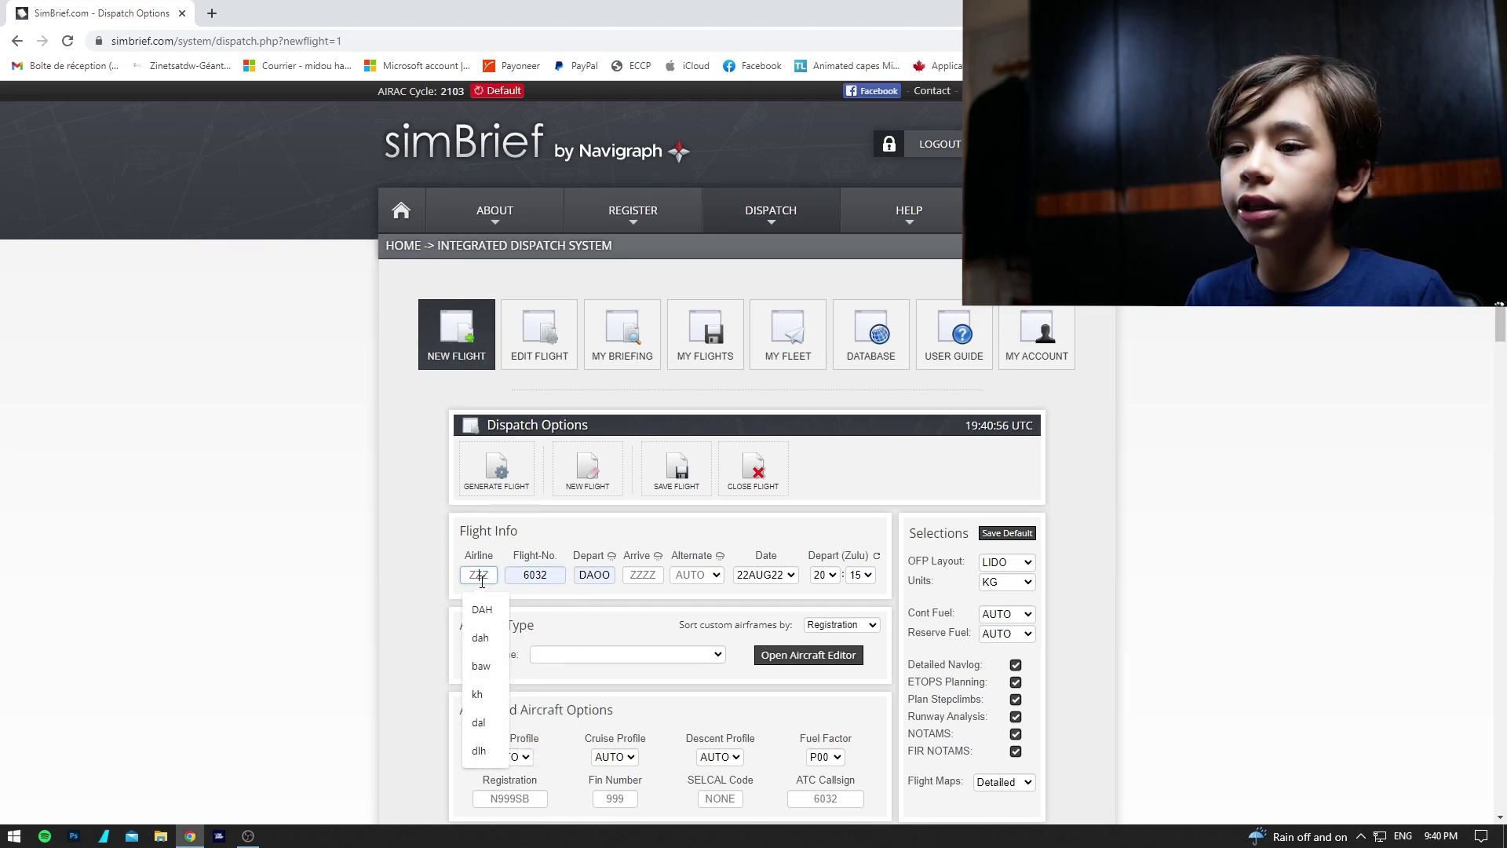
{"action": "left_click", "coordinate": [486, 613]}
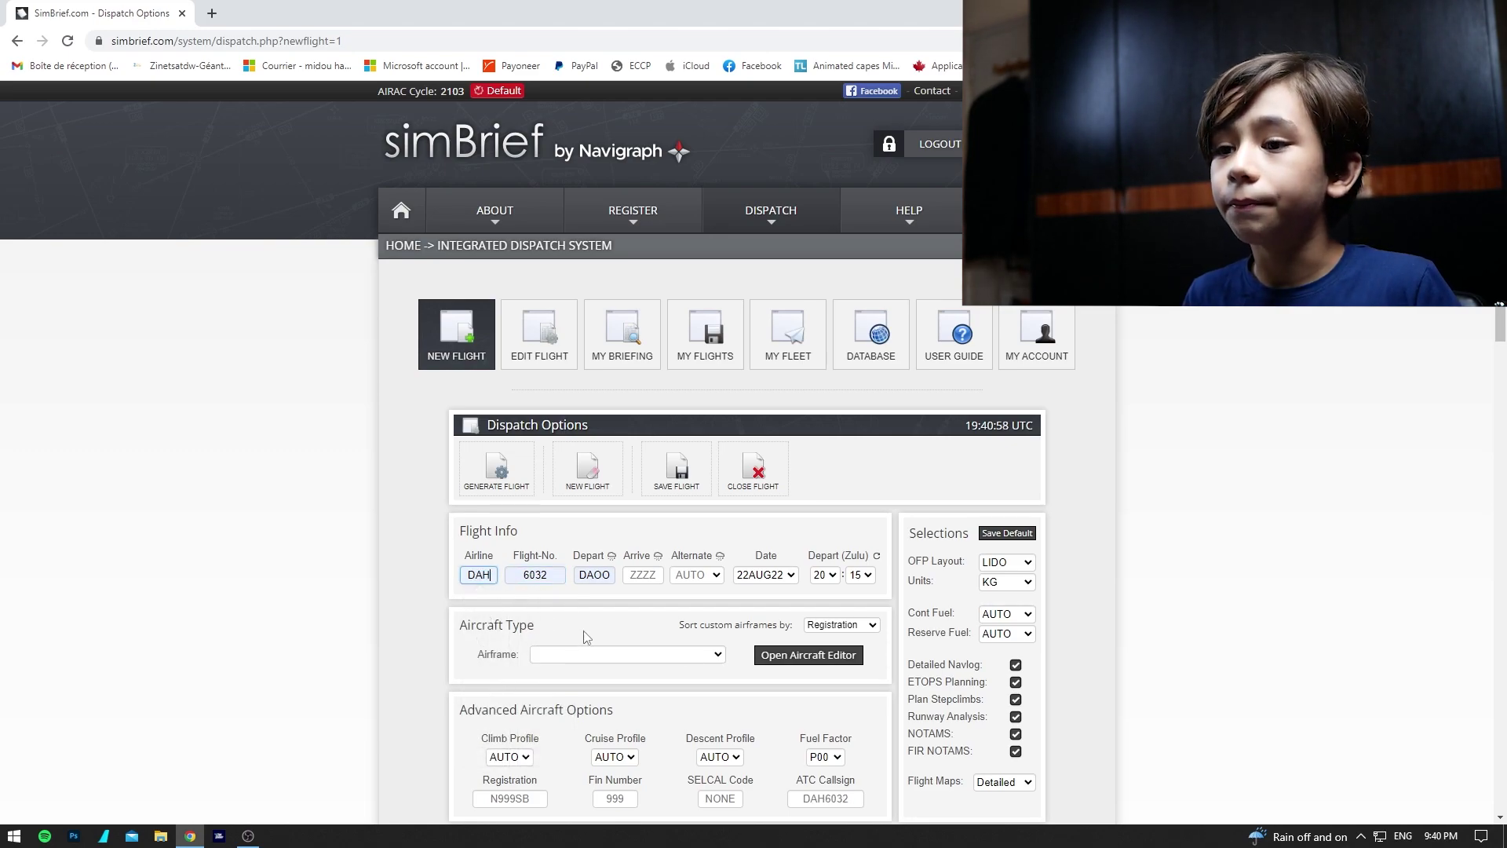
Set the arrival airport to DAAG and choose the airframe A20N - A320-251N.
{"action": "left_click", "coordinate": [656, 575]}
{"action": "left_click", "coordinate": [649, 611]}
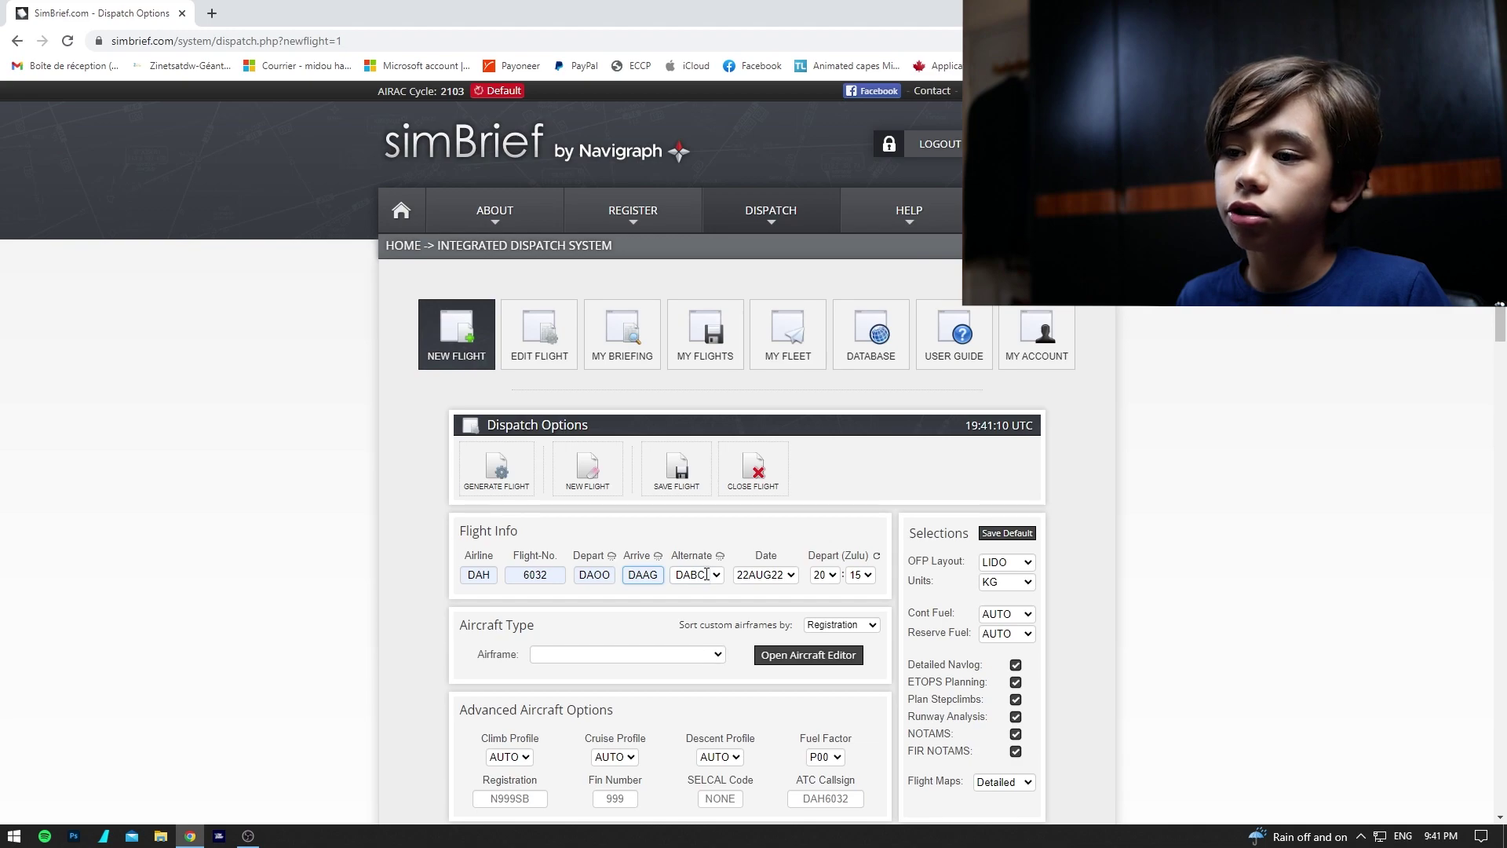
{"action": "left_click", "coordinate": [628, 653]}
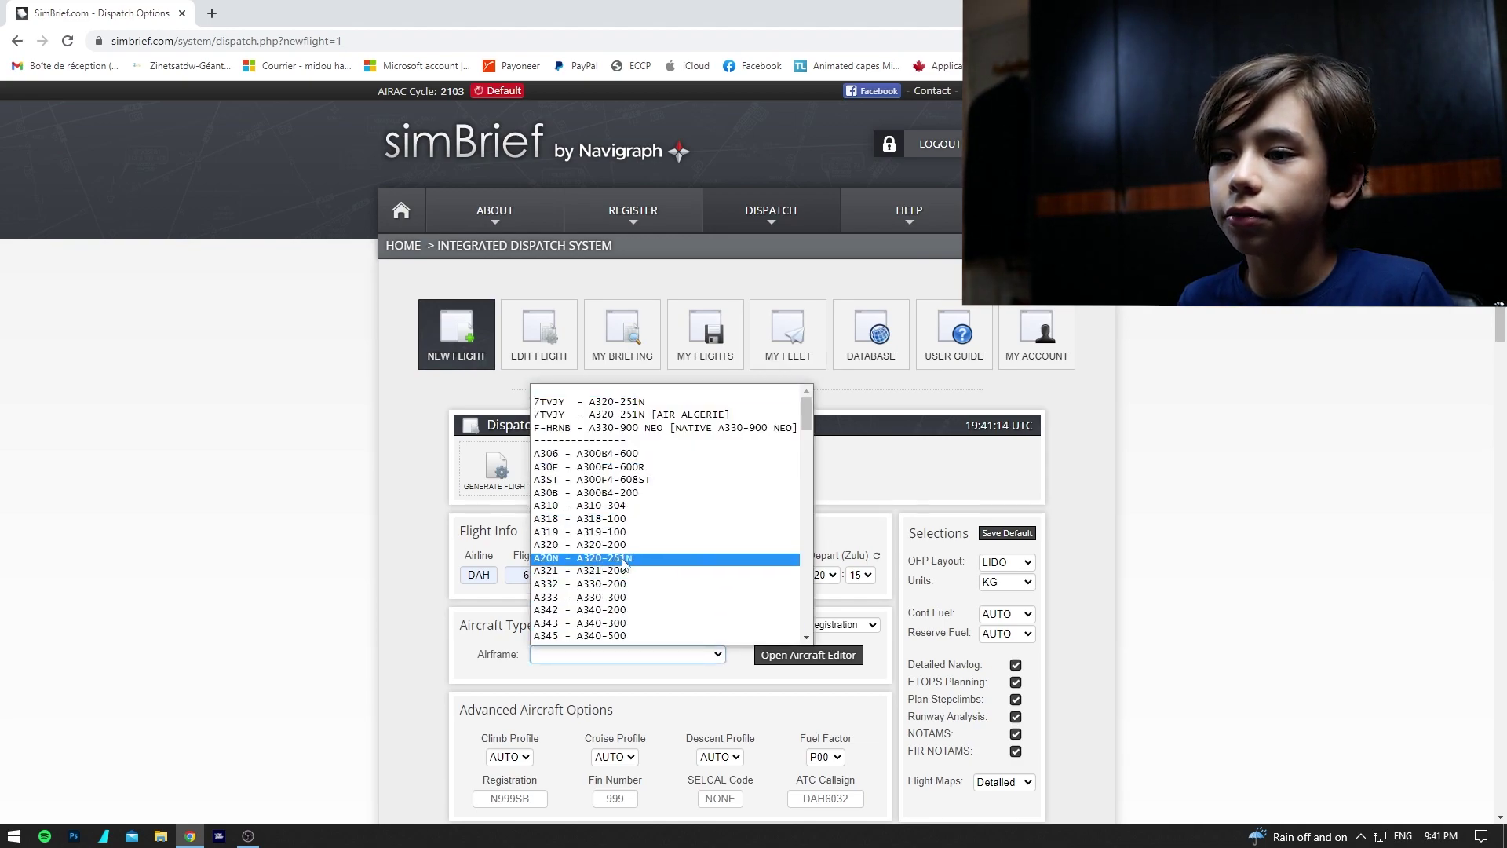
{"action": "left_click", "coordinate": [625, 558]}
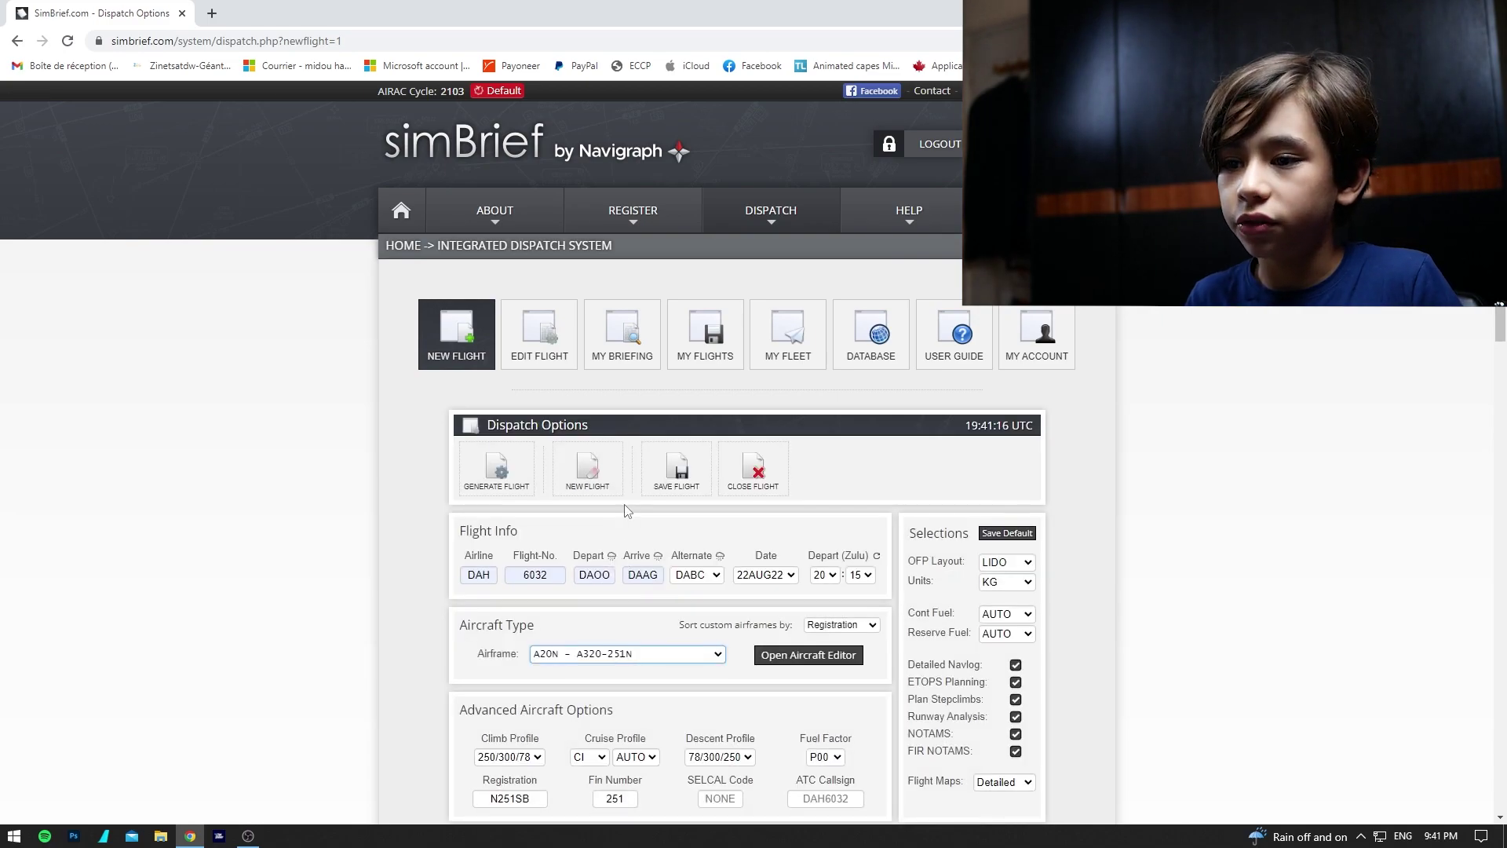
Set the aircraft's SELCAL code to AGLR and its registration to 7TVJY.
{"action": "scroll", "coordinate": [629, 511], "scroll_direction": "down", "scroll_amount": 3}
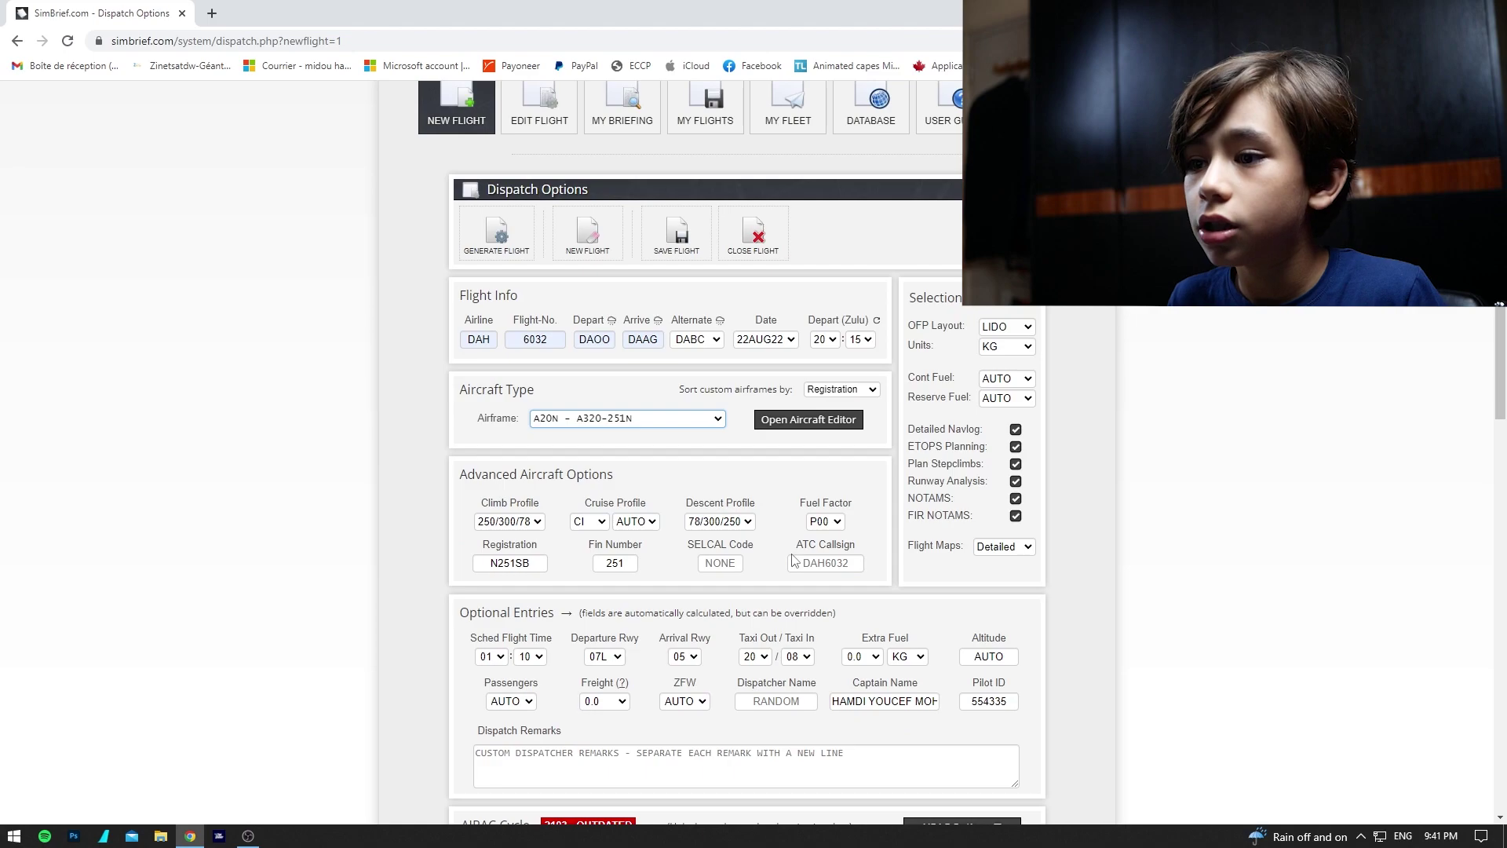
{"action": "left_click", "coordinate": [725, 561]}
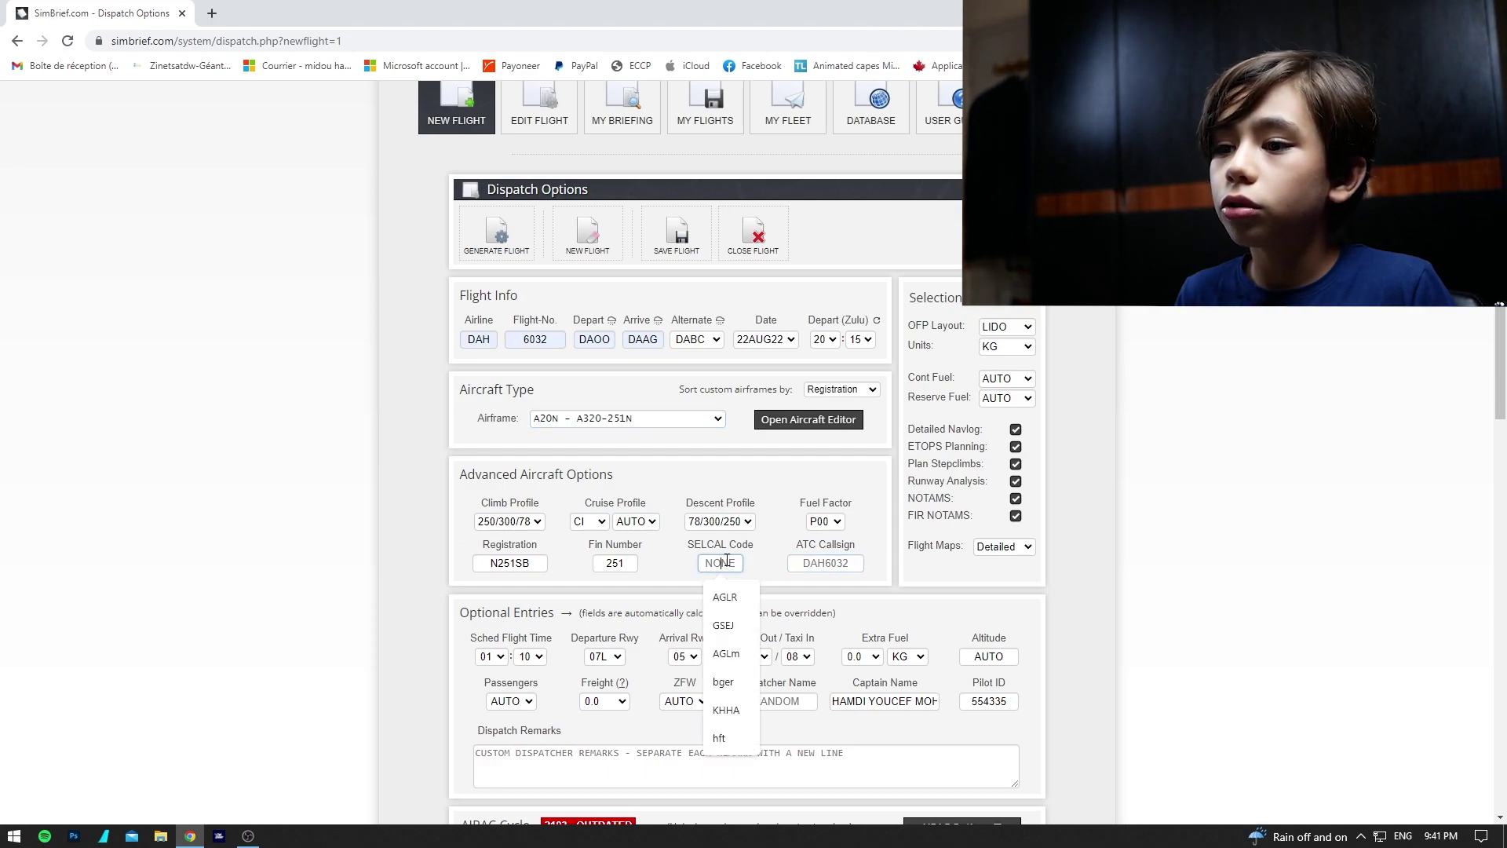
{"action": "left_click", "coordinate": [732, 600]}
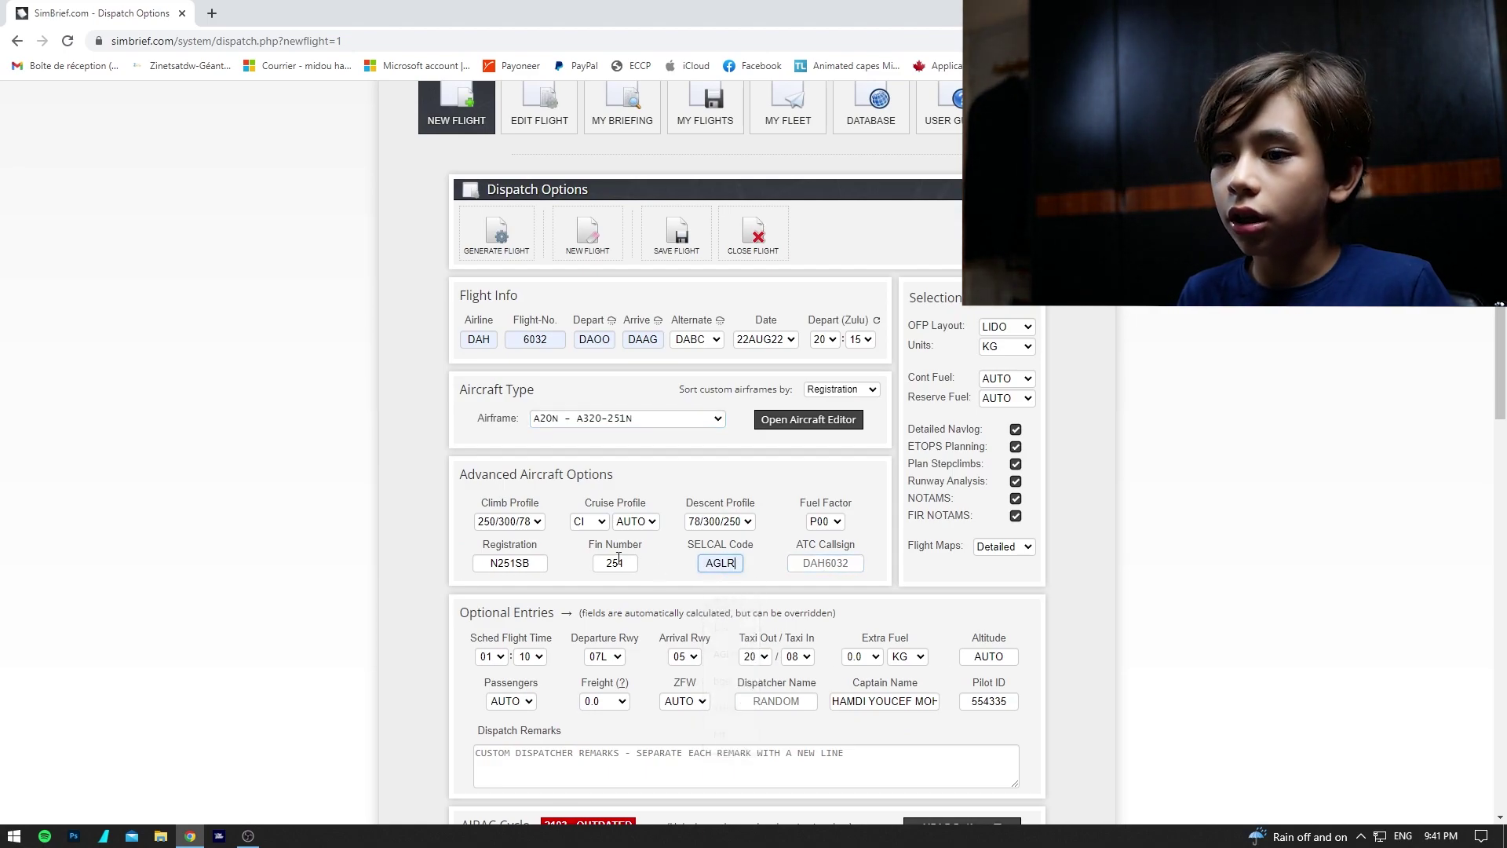
{"action": "left_click", "coordinate": [532, 564]}
{"action": "key", "text": "BackSpace"}
{"action": "key", "text": "BackSpace"}
{"action": "key", "text": "BackSpace"}
{"action": "key", "text": "BackSpace"}
{"action": "key", "text": "BackSpace"}
{"action": "key", "text": "BackSpace"}
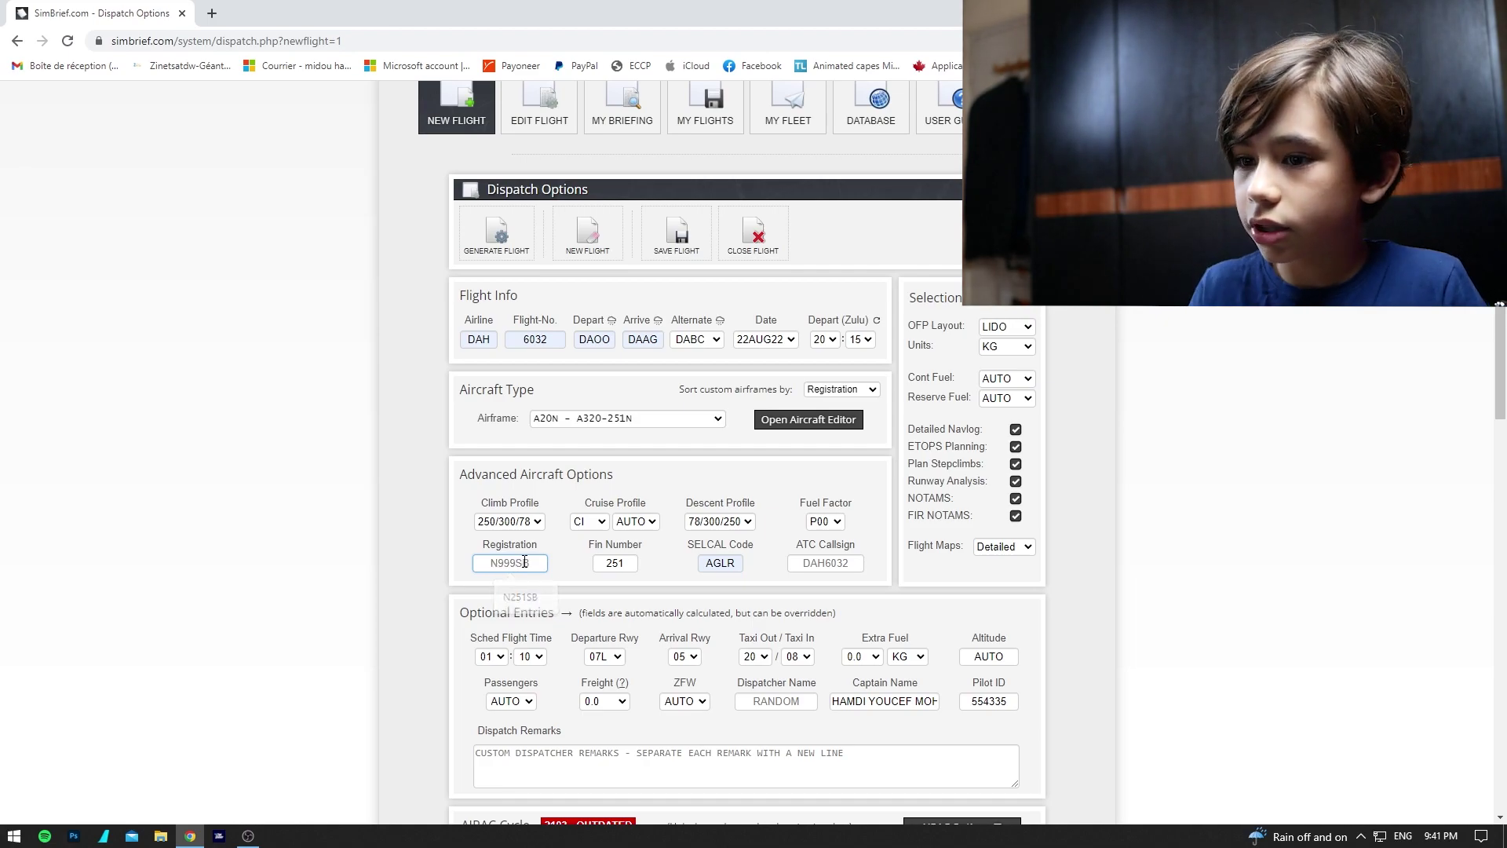
{"action": "type", "text": "7TVJY"}
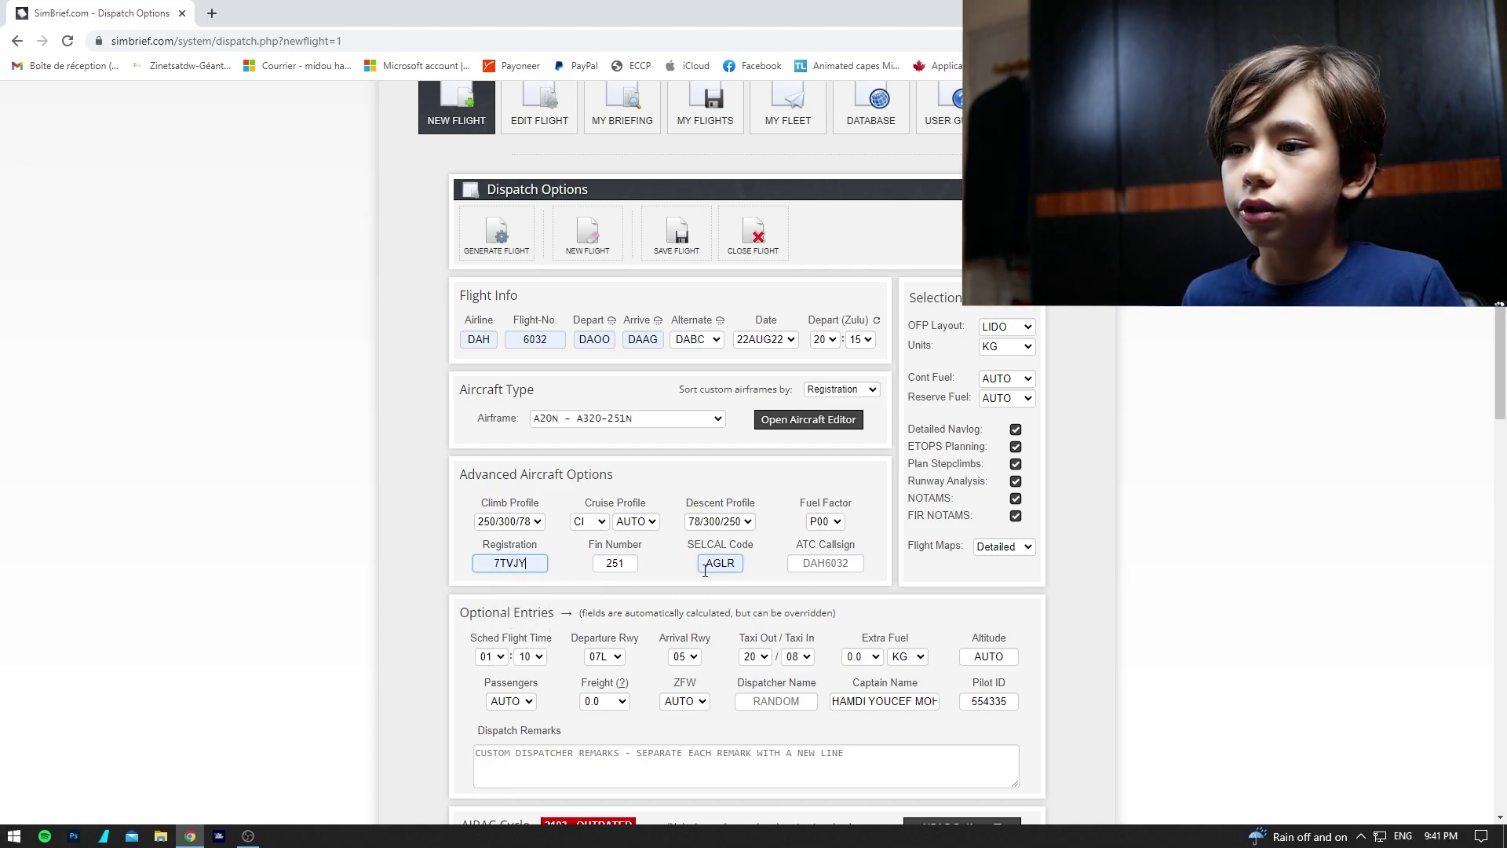
Try the fuel factors P05 and M07, and return the fuel factor to P00.
{"action": "left_click", "coordinate": [824, 527]}
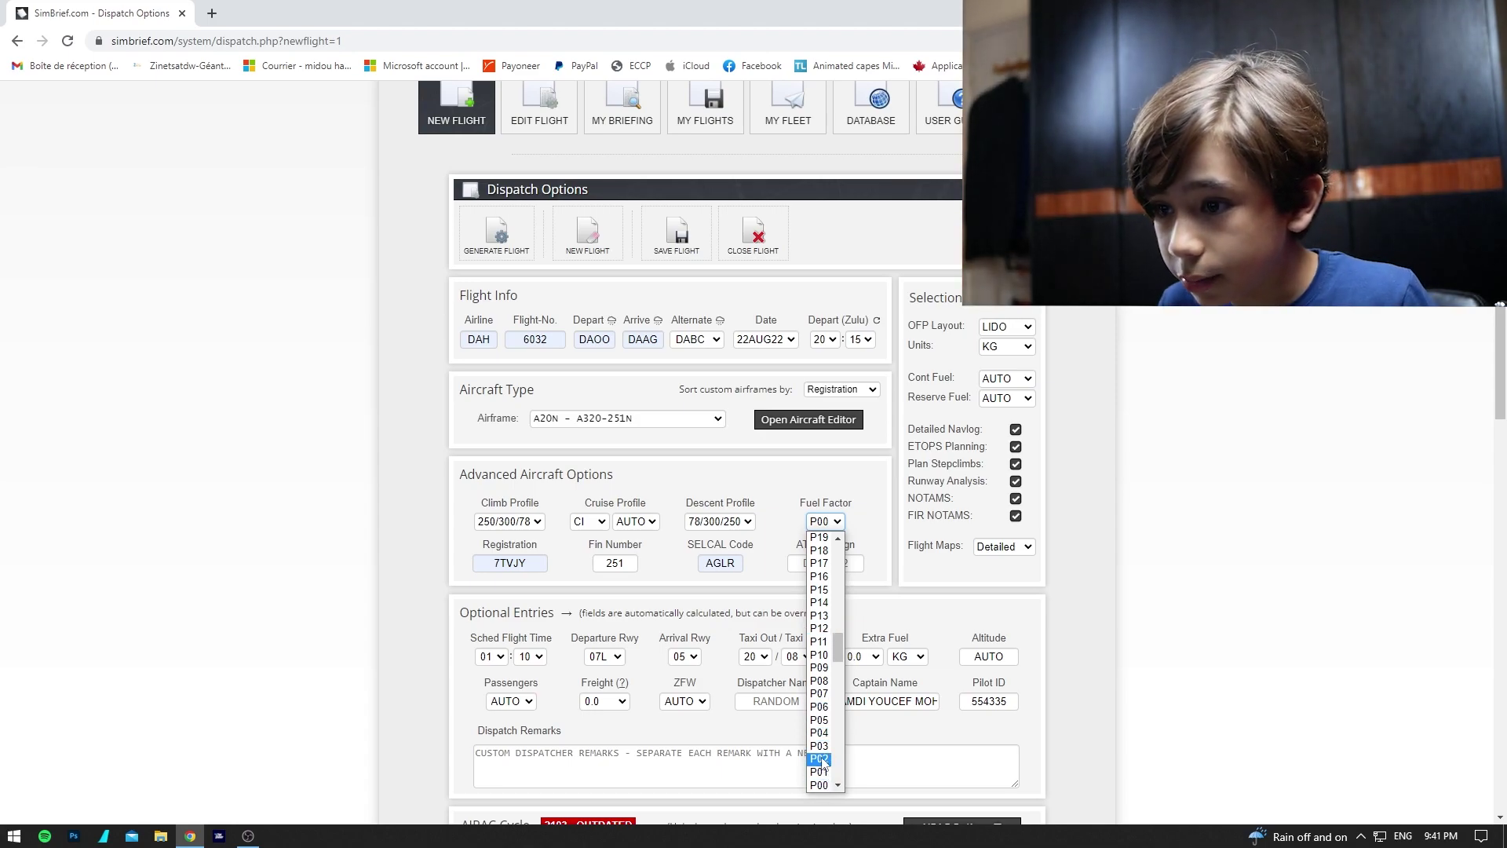
{"action": "left_click", "coordinate": [823, 723]}
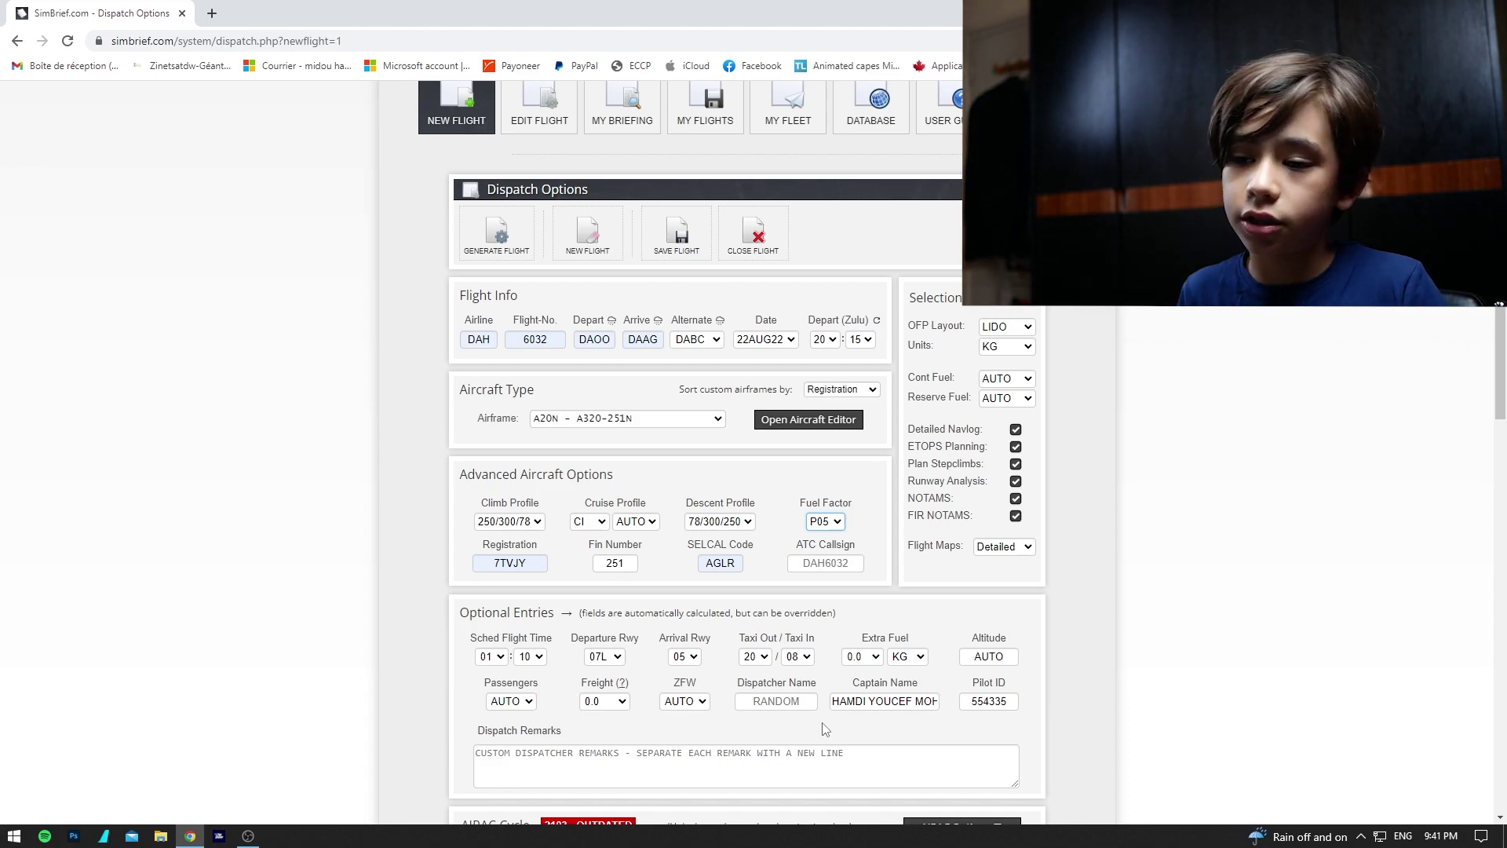
{"action": "left_click", "coordinate": [838, 526]}
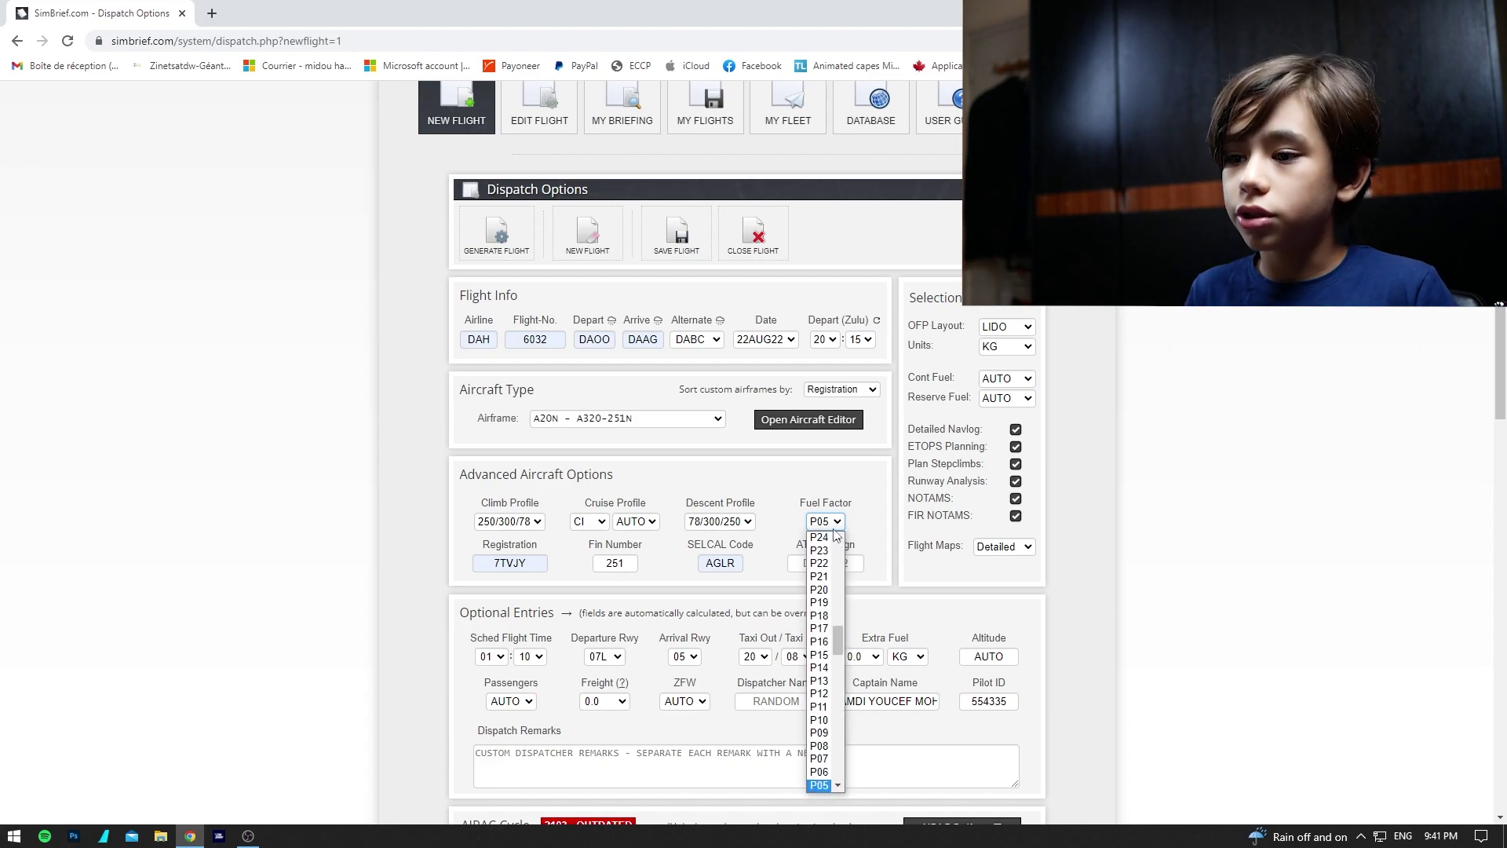
{"action": "scroll", "coordinate": [824, 707], "scroll_direction": "down", "scroll_amount": 4}
{"action": "left_click", "coordinate": [816, 630]}
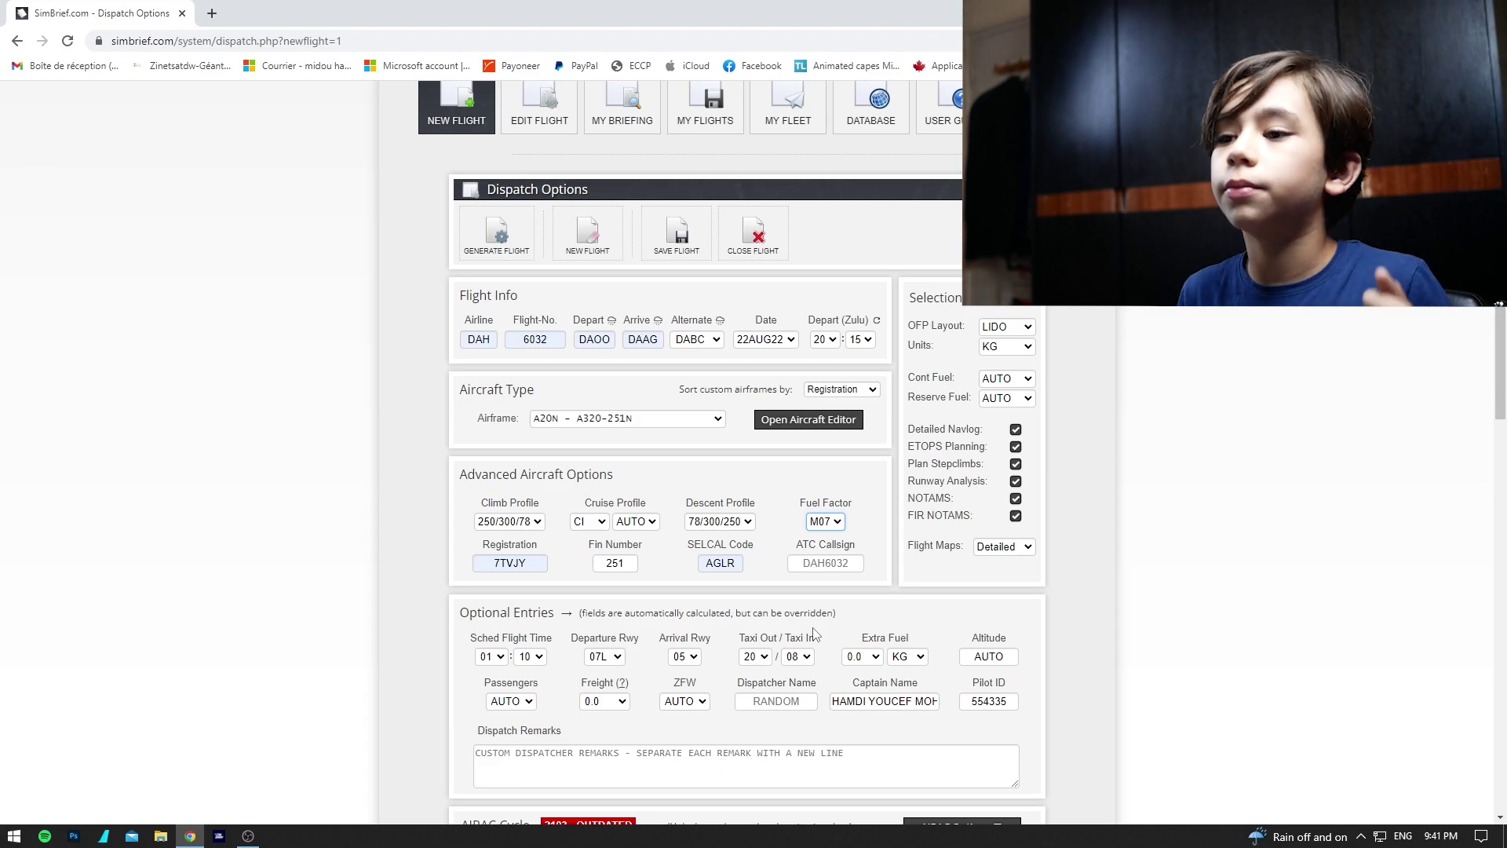
{"action": "left_click", "coordinate": [826, 519]}
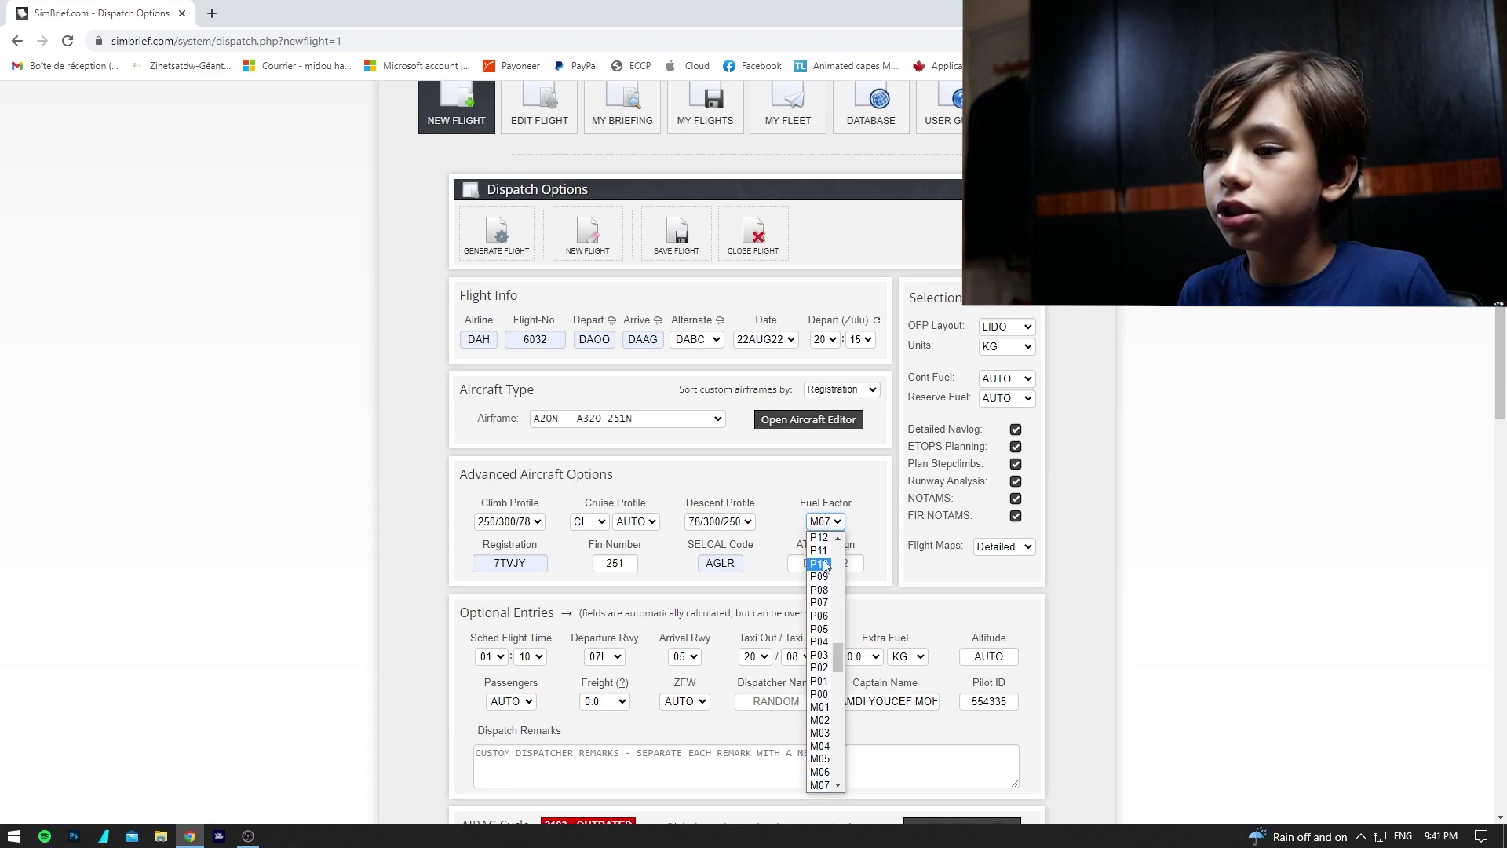
{"action": "left_click", "coordinate": [816, 693]}
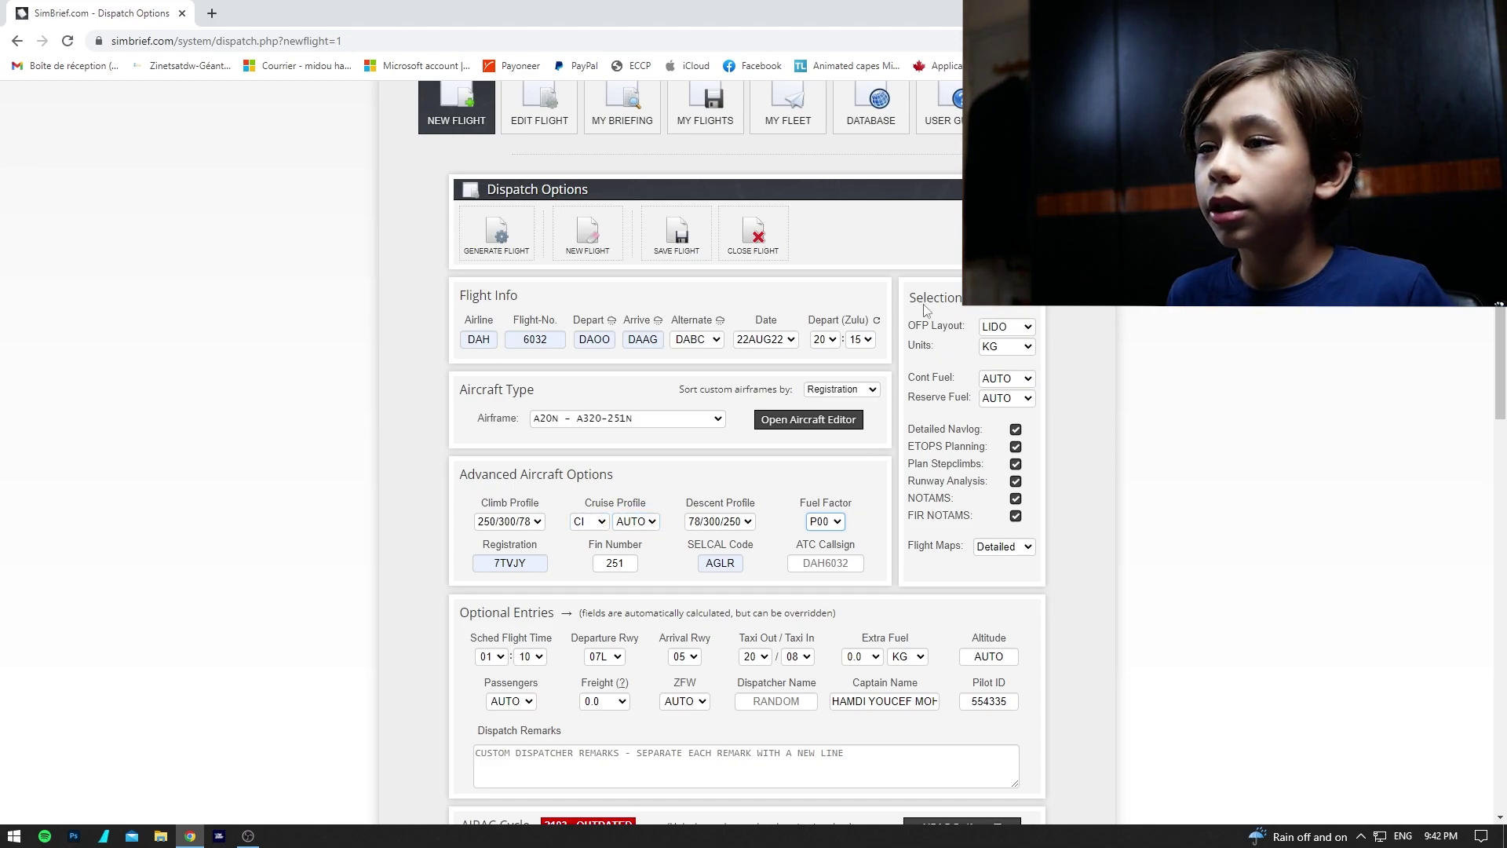
{"action": "left_click", "coordinate": [994, 328]}
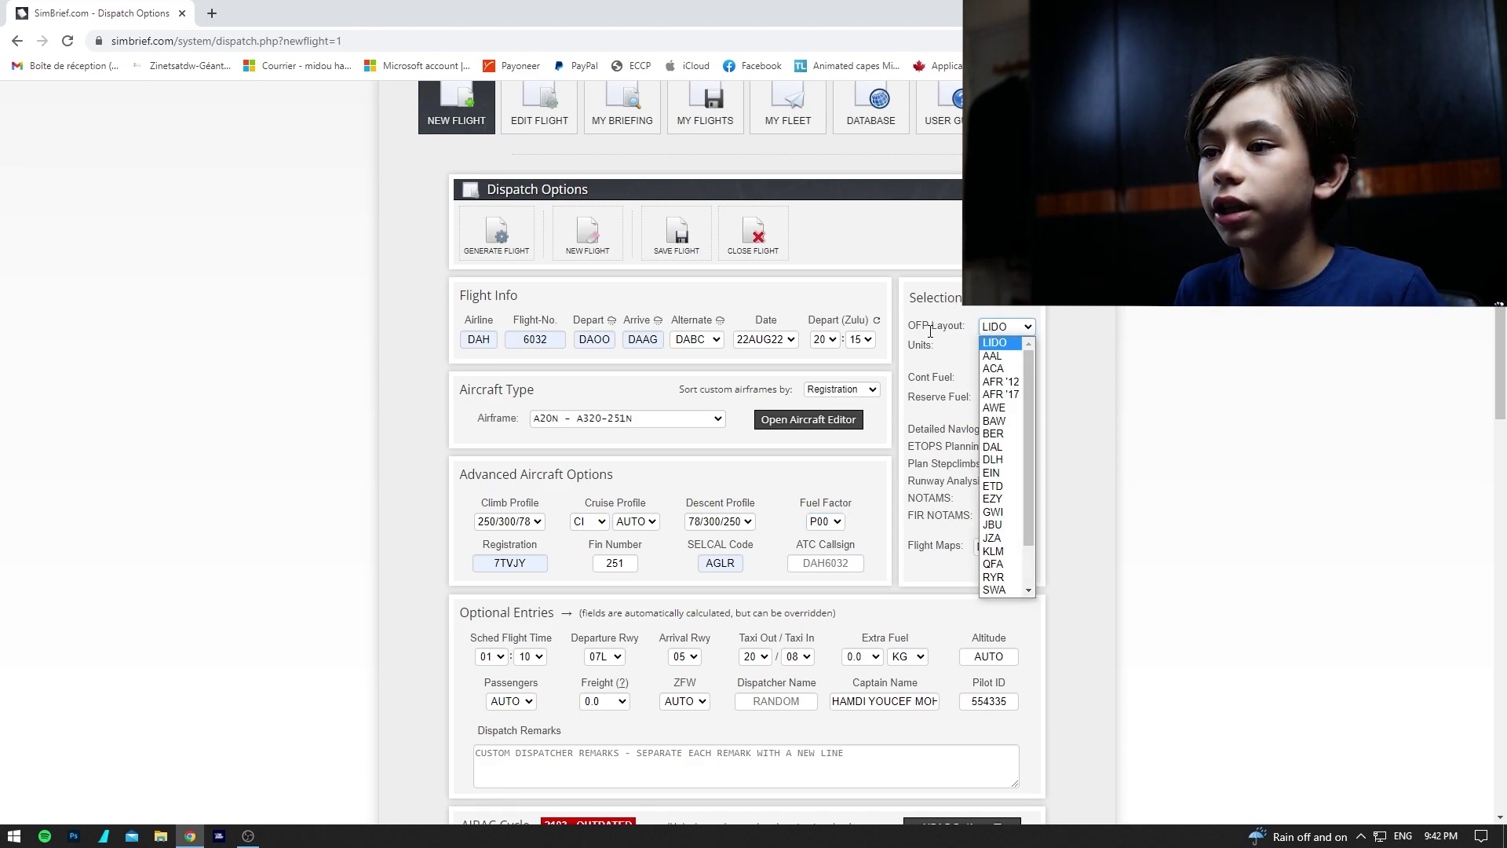
{"action": "left_click", "coordinate": [994, 336]}
{"action": "left_click", "coordinate": [994, 334]}
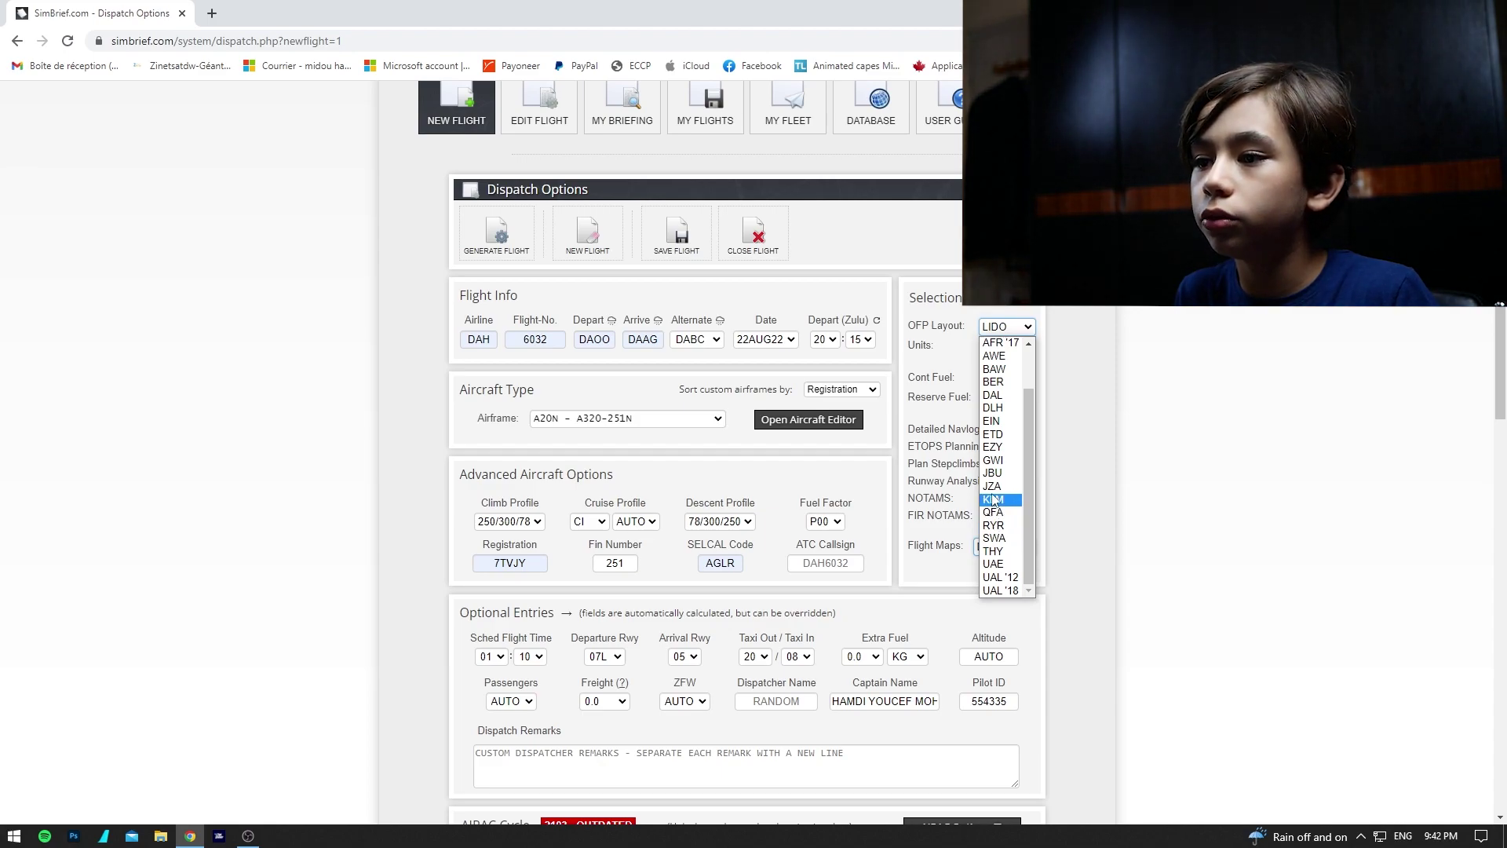
{"action": "left_click", "coordinate": [1005, 328]}
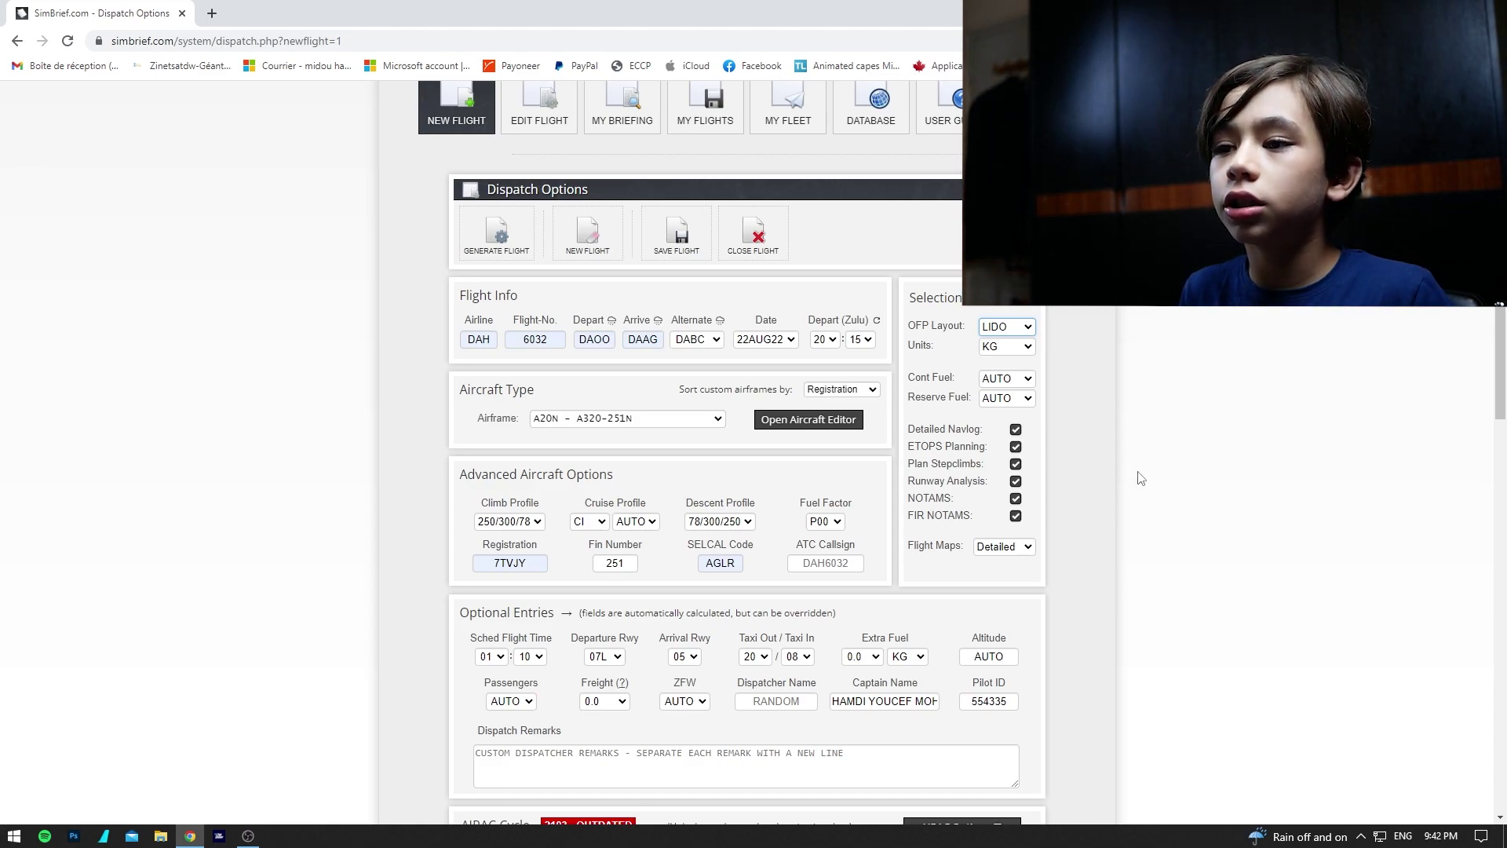
Turn off ETOPS planning and set the cruise altitude to FL250.
{"action": "left_click", "coordinate": [1016, 448]}
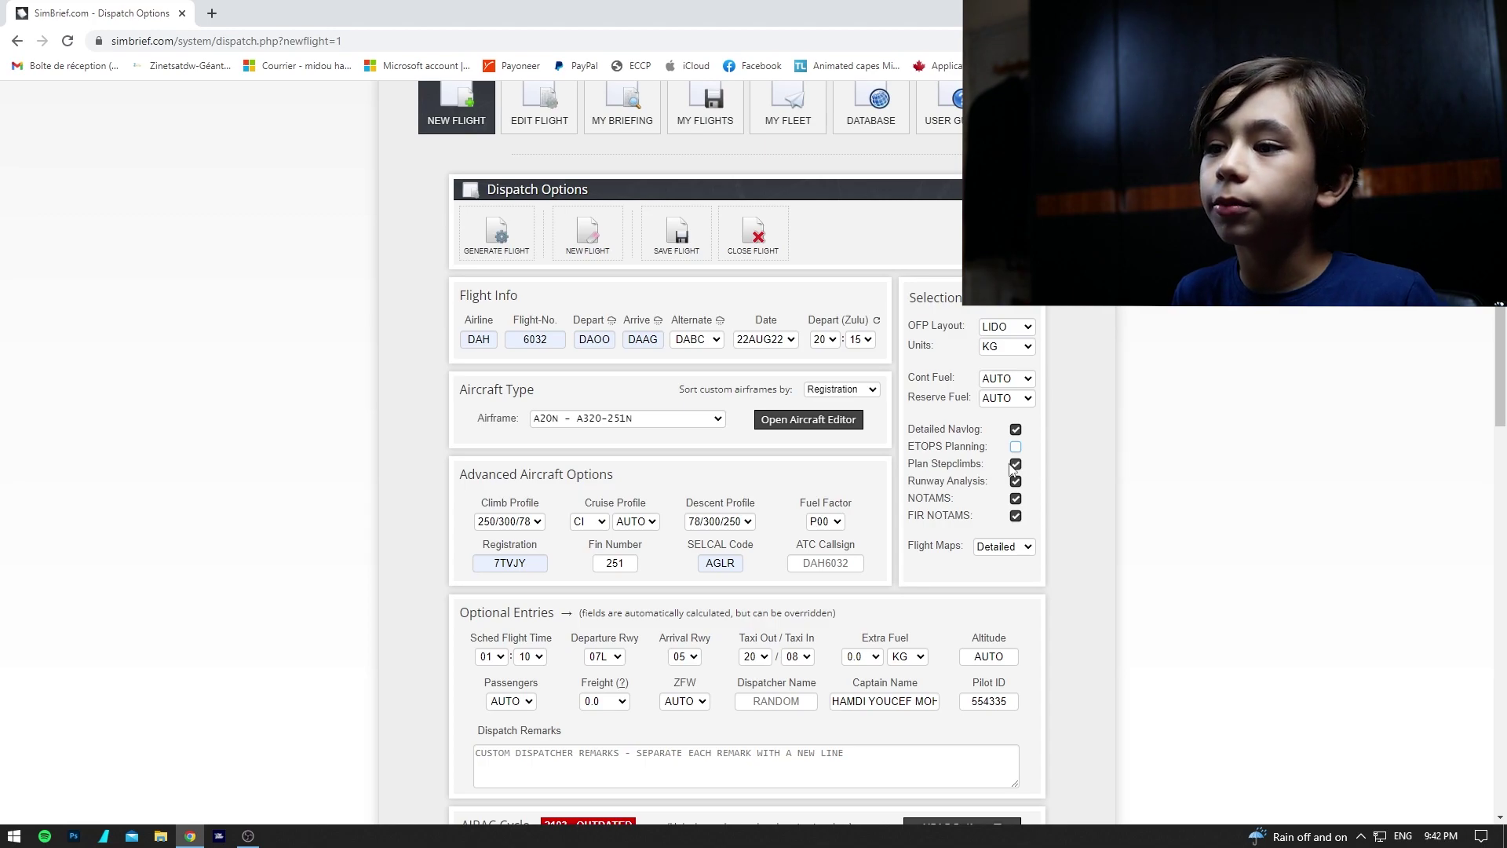
{"action": "left_click", "coordinate": [1006, 659]}
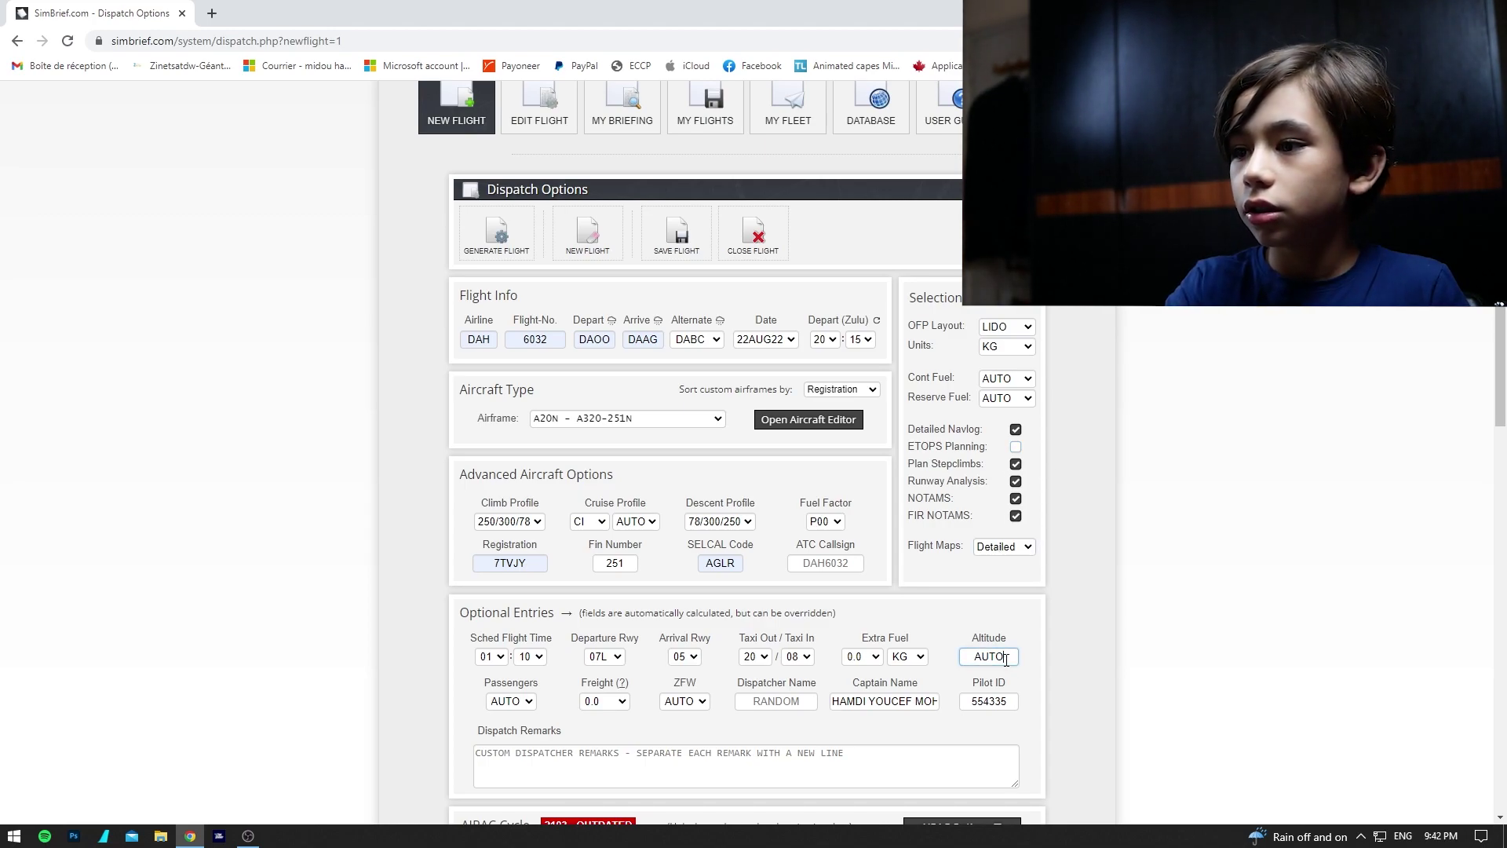
{"action": "key", "text": "BackSpace"}
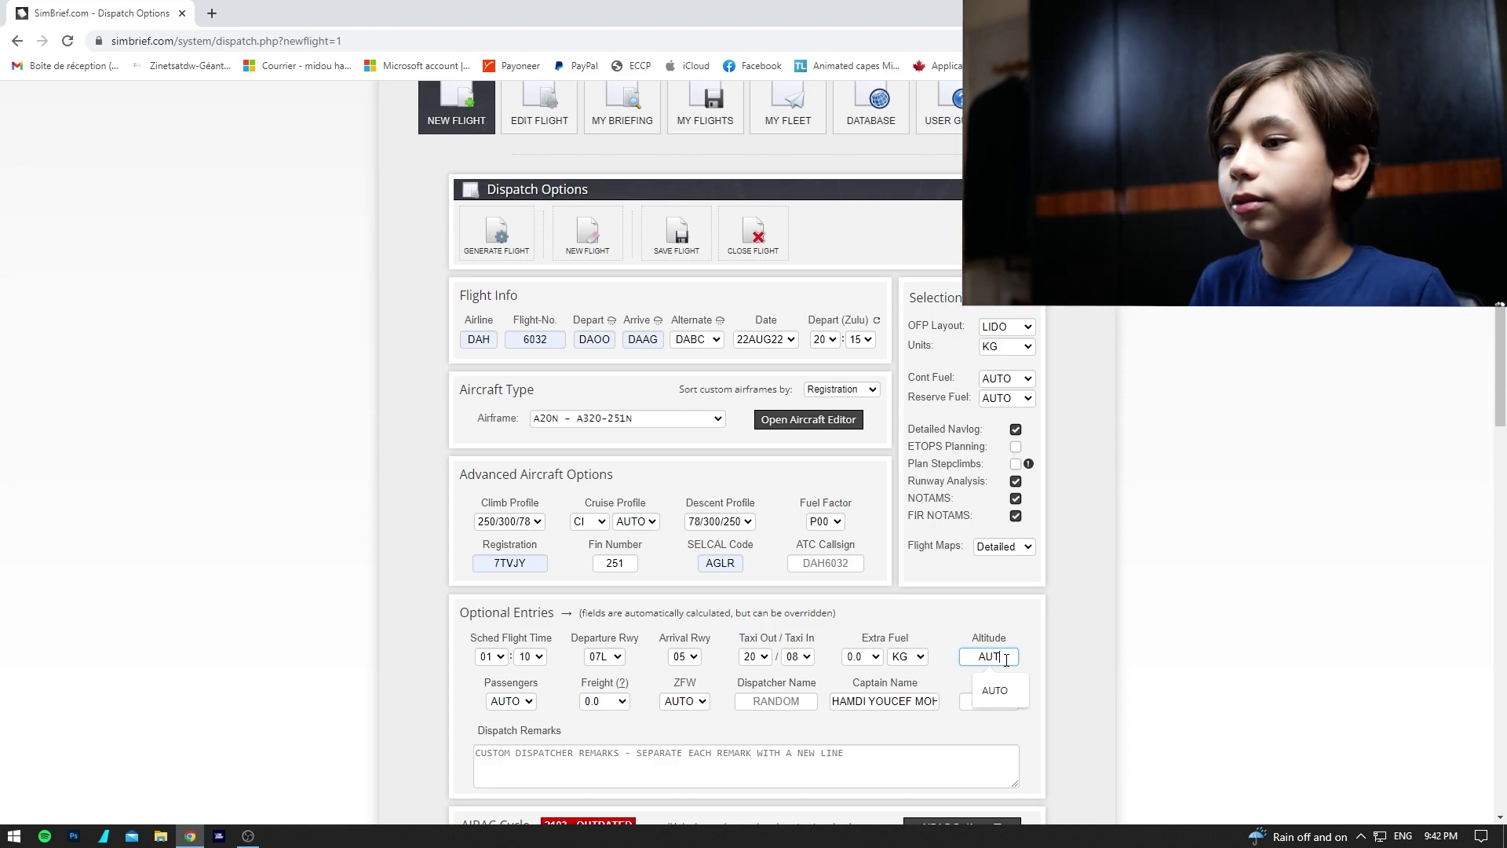
{"action": "key", "text": "BackSpace"}
{"action": "key", "text": "BackSpace"}
{"action": "key", "text": "BackSpace"}
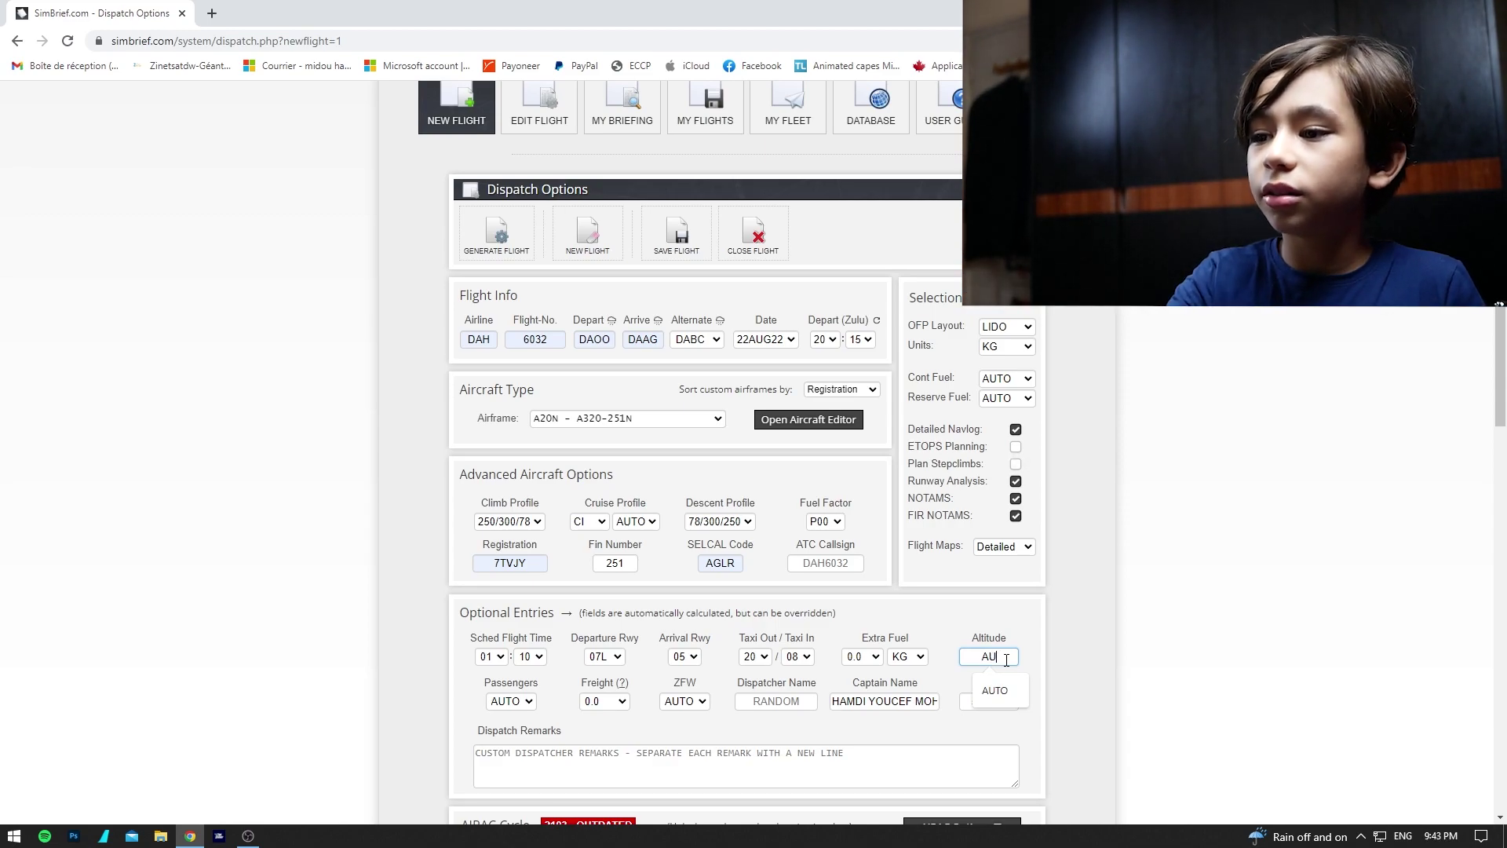
{"action": "type", "text": "FL250"}
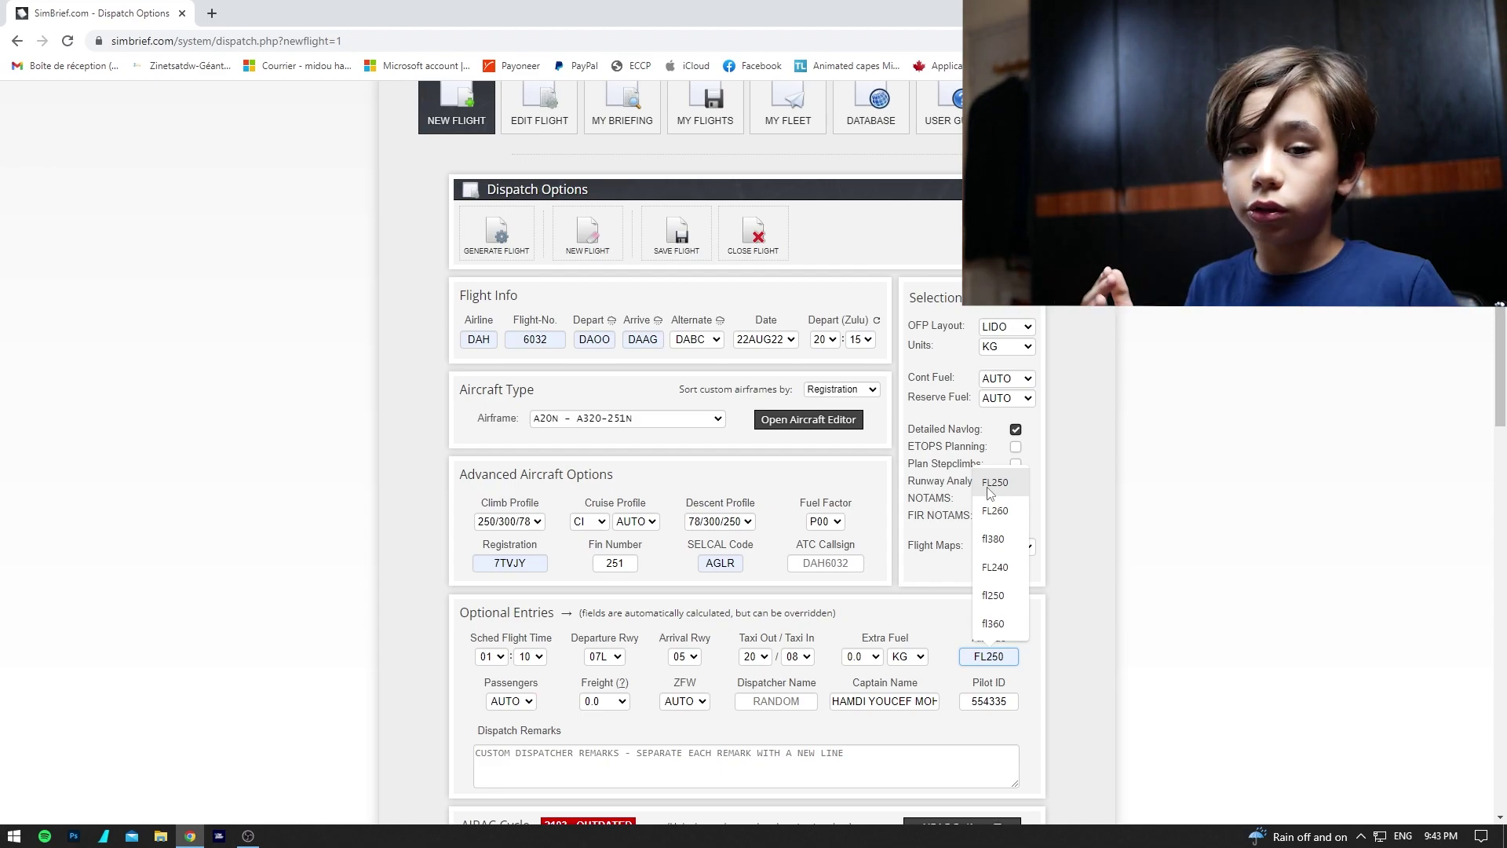
{"action": "left_click", "coordinate": [990, 482]}
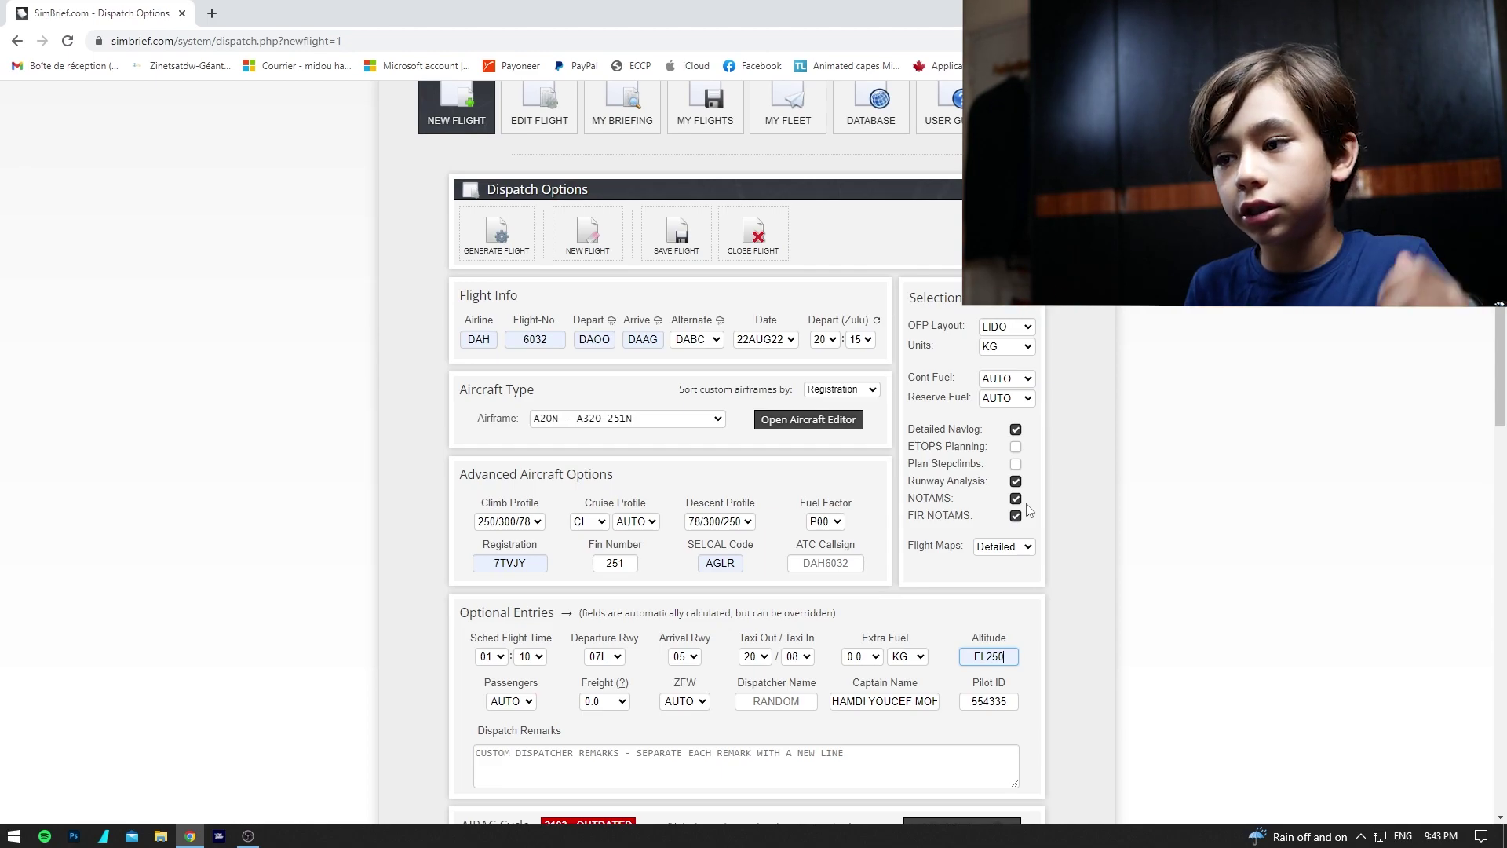
Set the extra fuel to 2.0 in the optional entries.
{"action": "scroll", "coordinate": [920, 564], "scroll_direction": "down", "scroll_amount": 1}
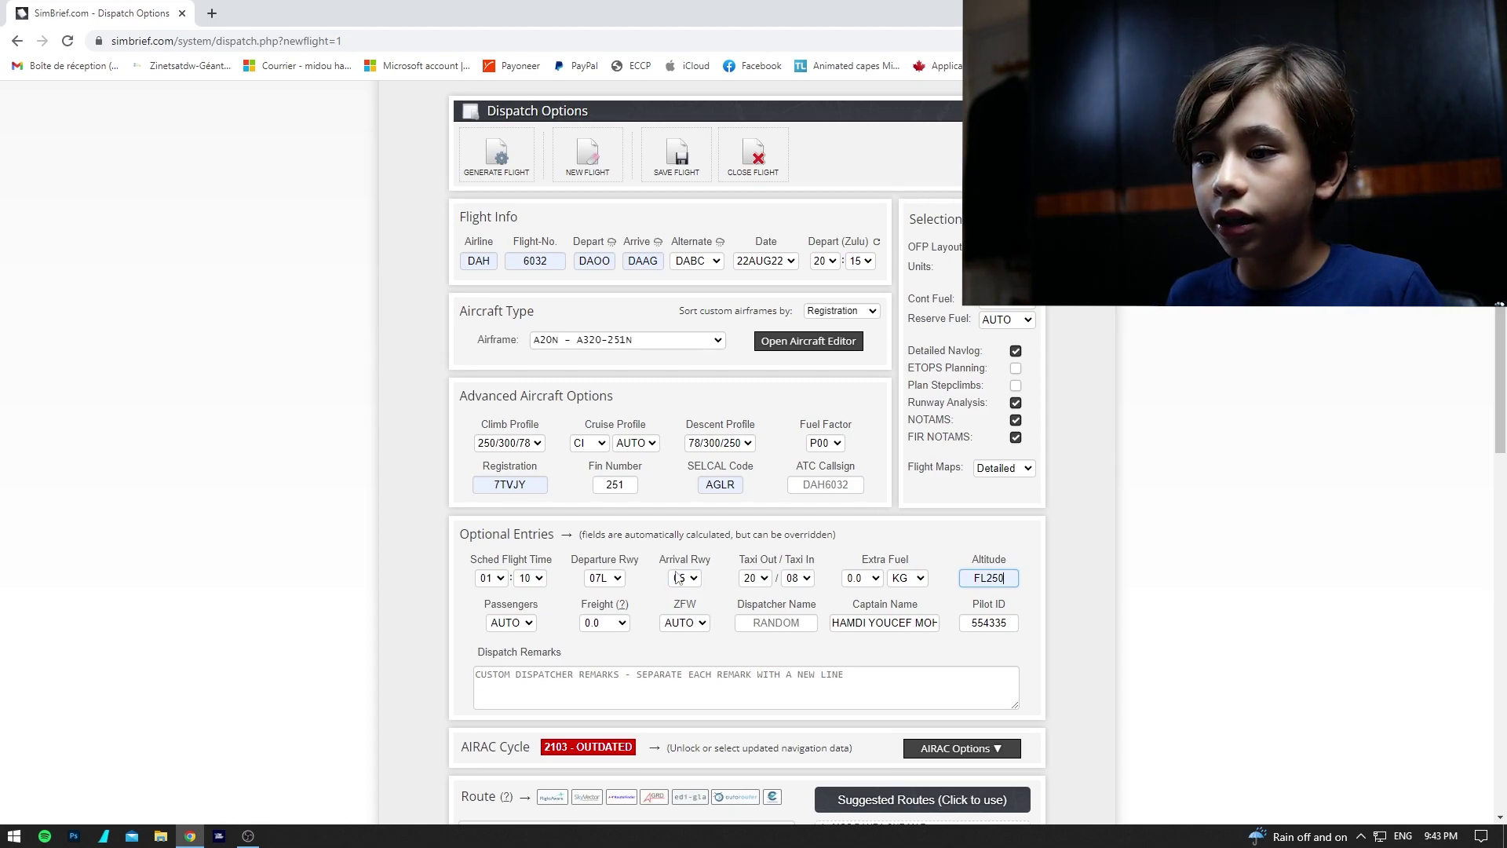
{"action": "left_click", "coordinate": [877, 577]}
{"action": "scroll", "coordinate": [872, 542], "scroll_direction": "down", "scroll_amount": 4}
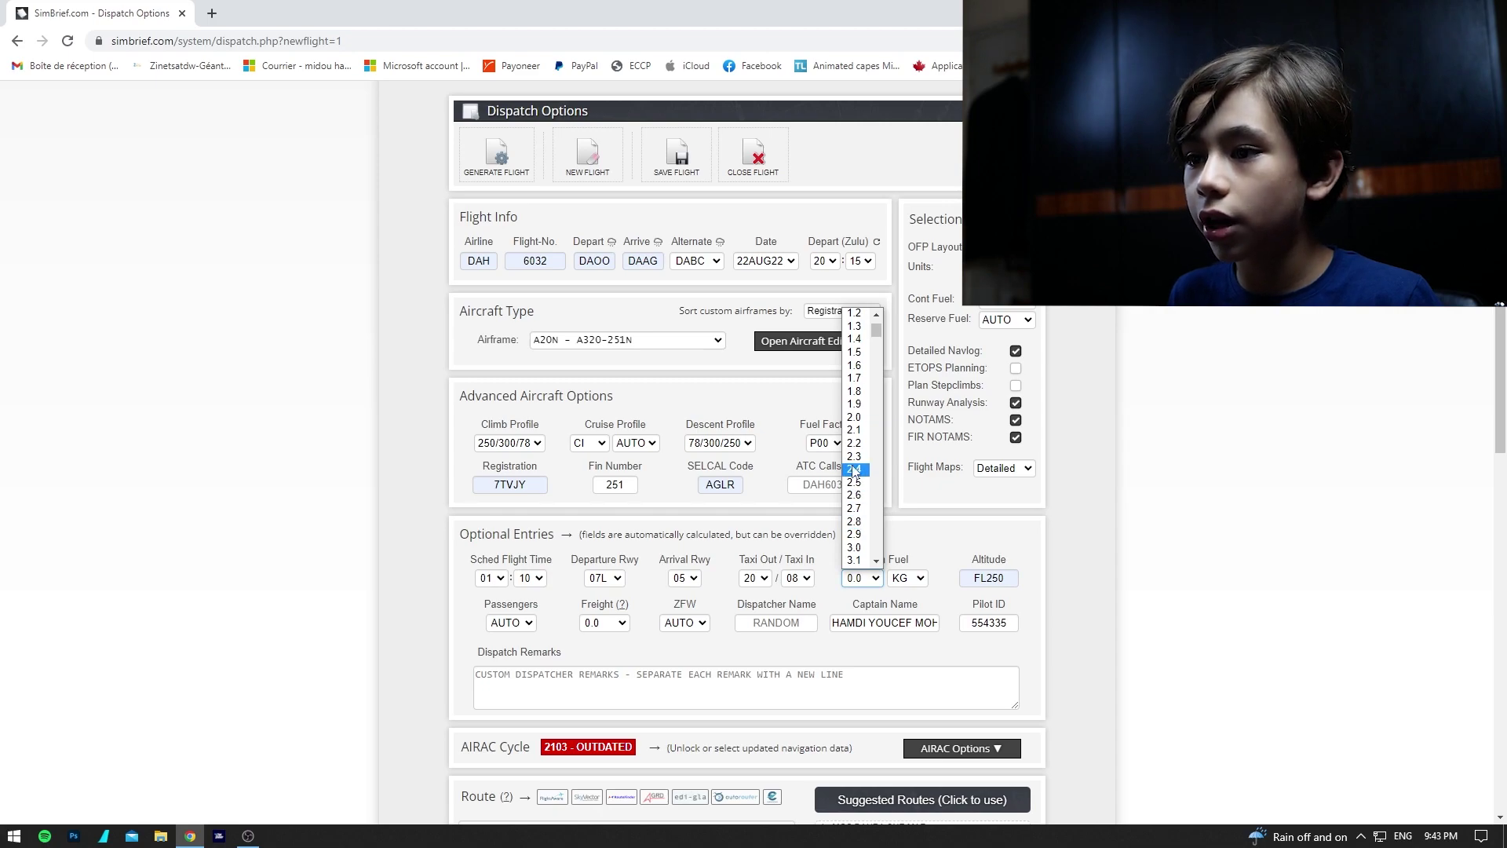
{"action": "left_click", "coordinate": [856, 417]}
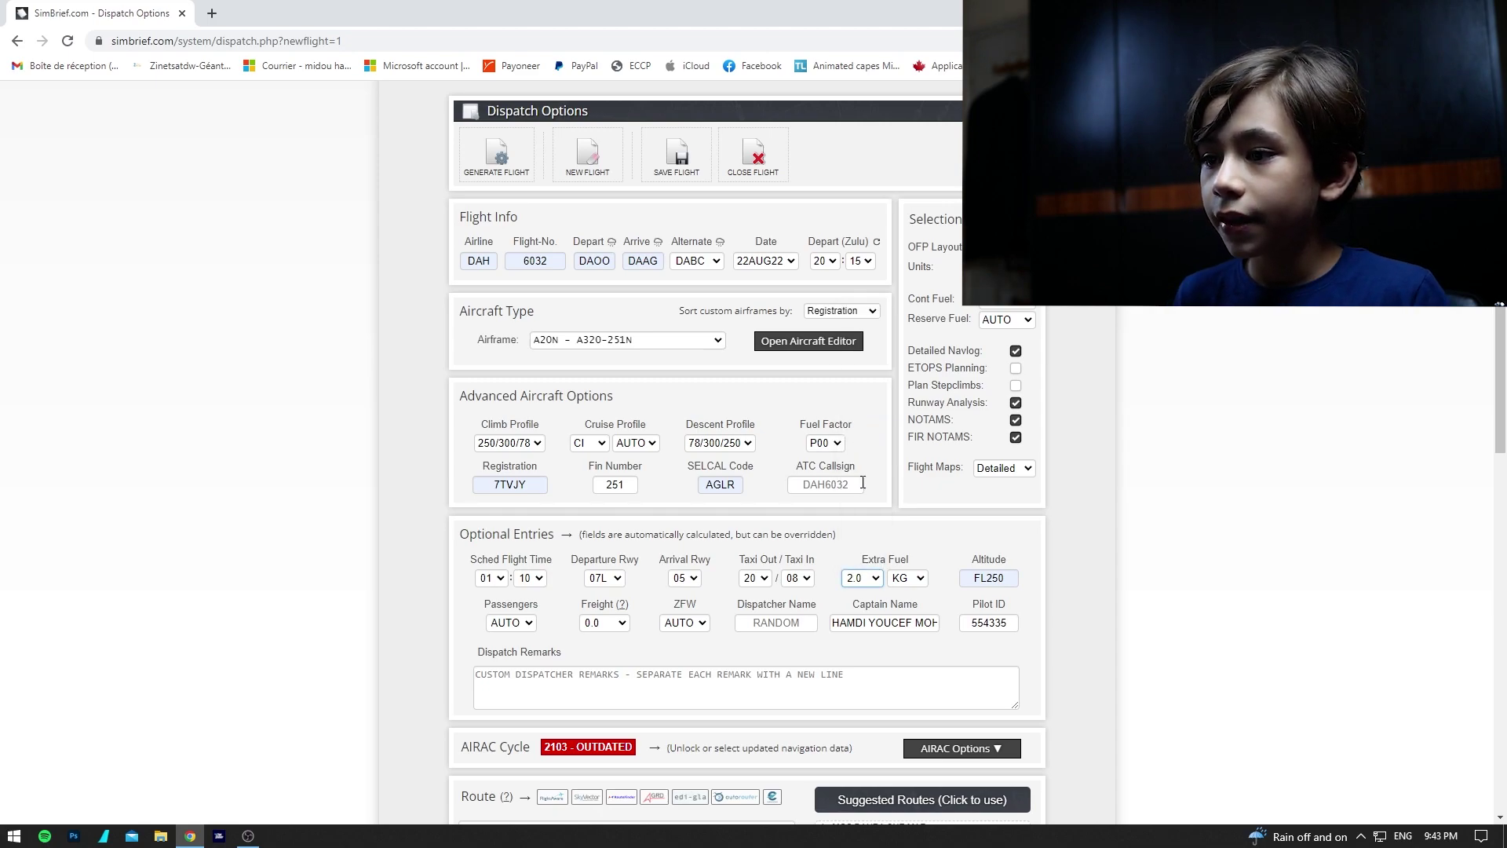
{"action": "left_click", "coordinate": [979, 625]}
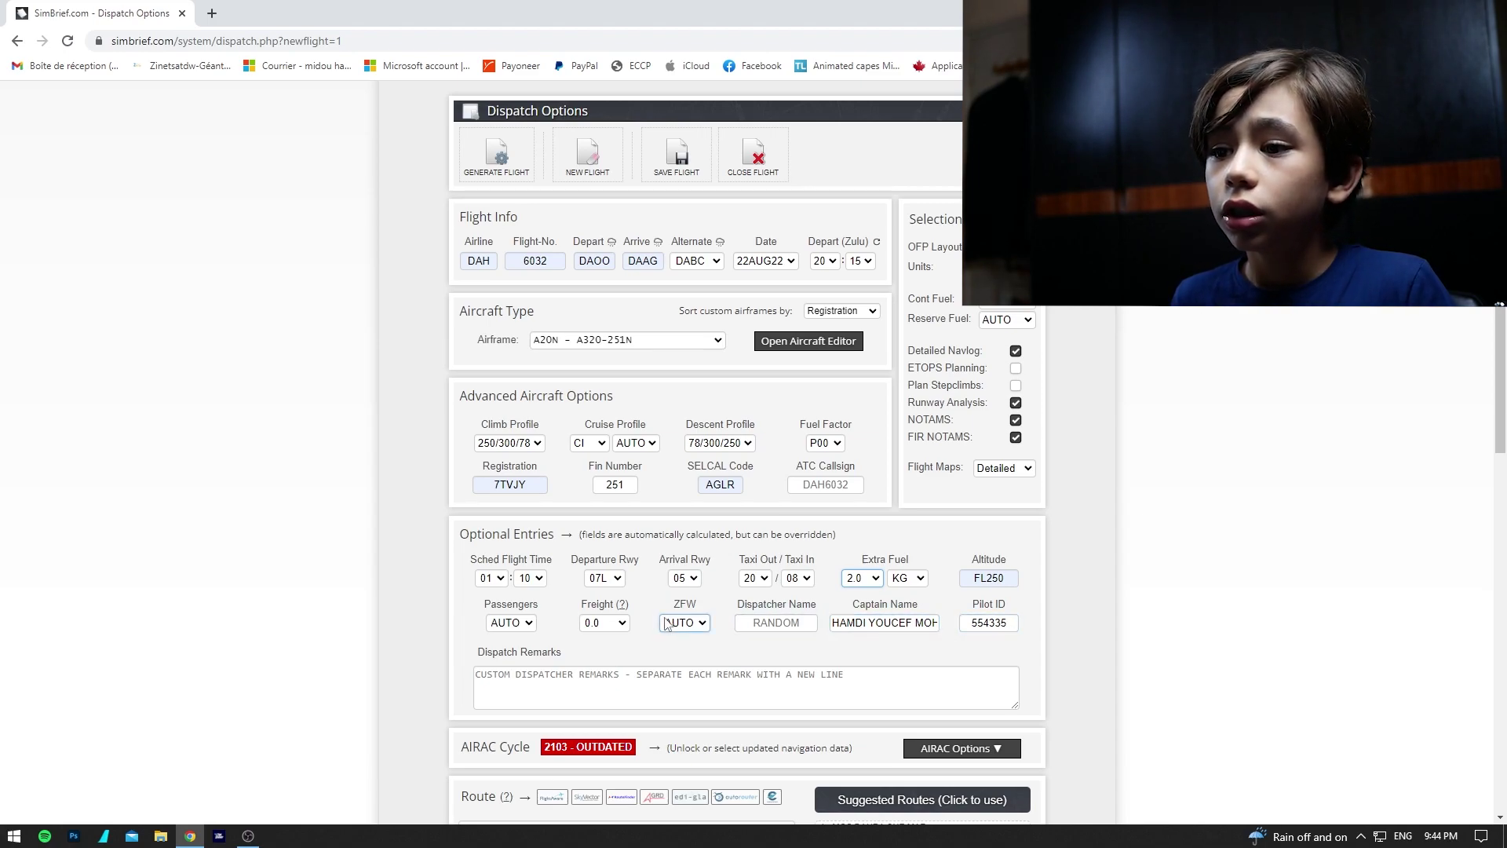
Set the number of passengers to 100.
{"action": "left_click", "coordinate": [494, 623]}
{"action": "scroll", "coordinate": [510, 549], "scroll_direction": "down", "scroll_amount": 7}
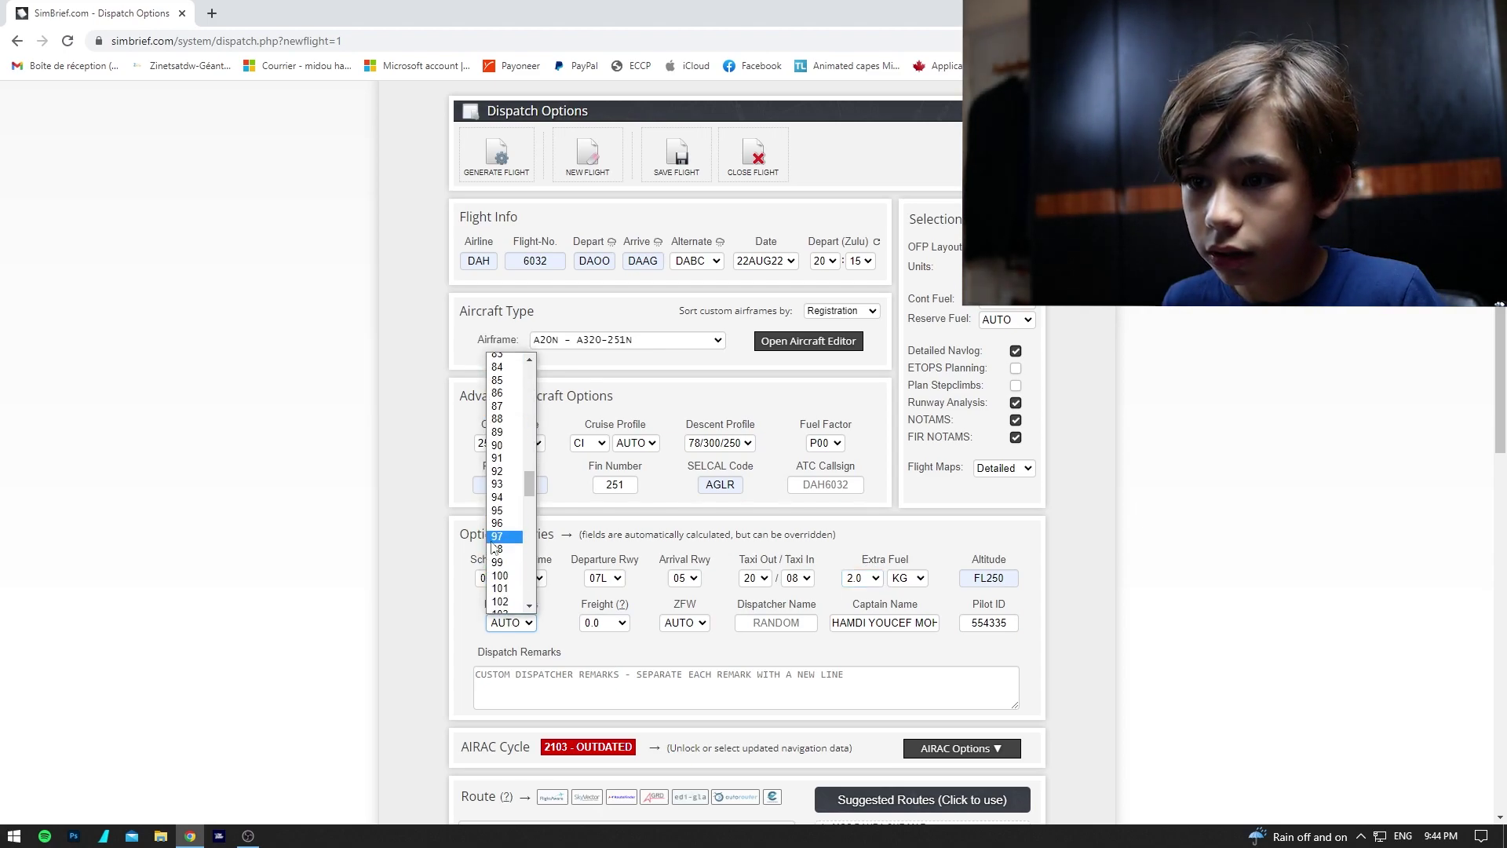
{"action": "left_click", "coordinate": [509, 588]}
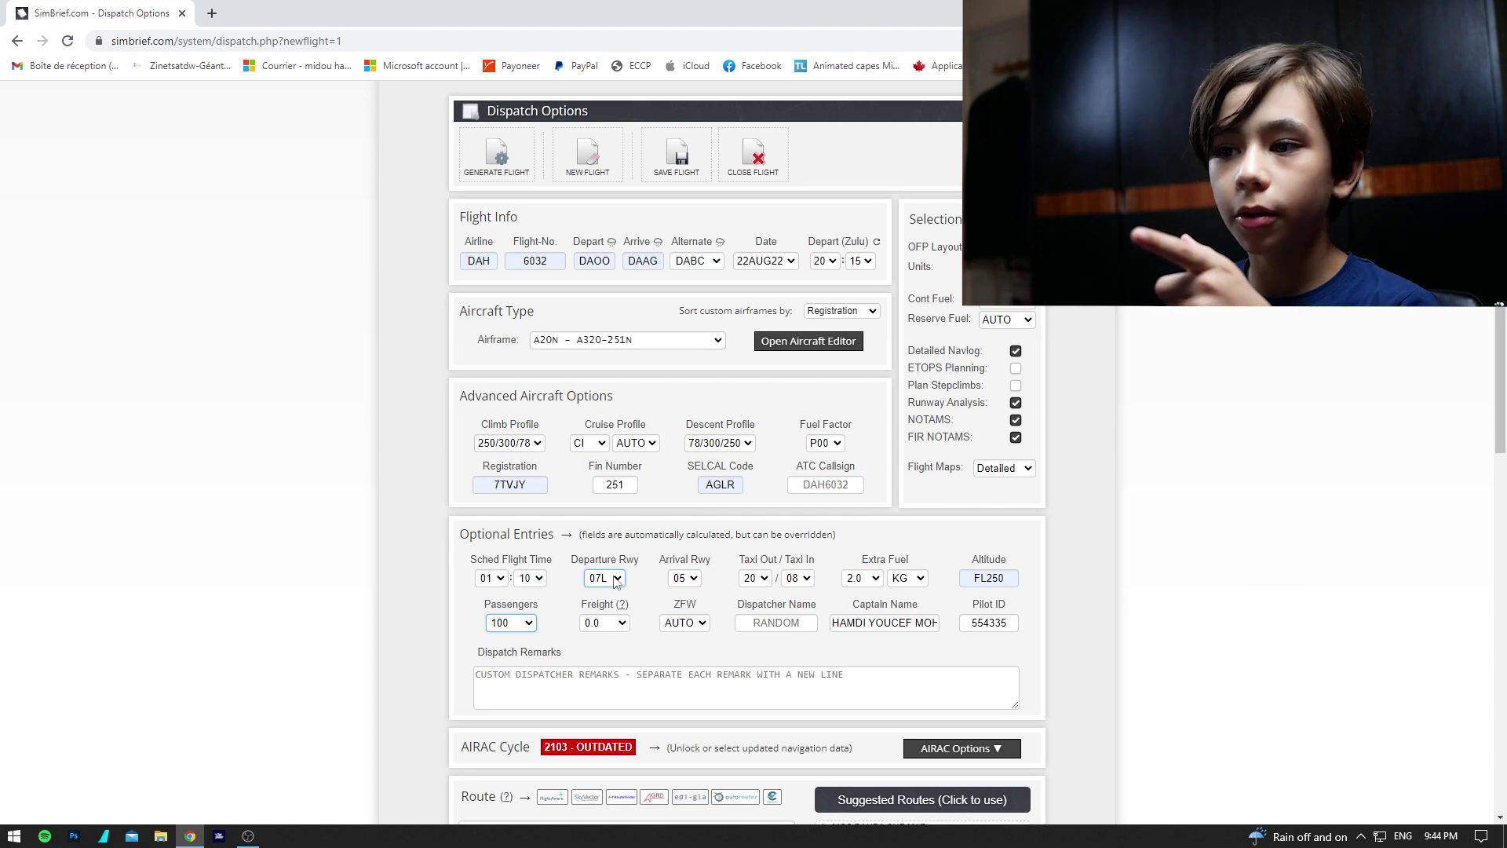
Set the arrival runway to 09 and decline the automatic selection of new SIDs/STARs.
{"action": "left_click", "coordinate": [681, 581]}
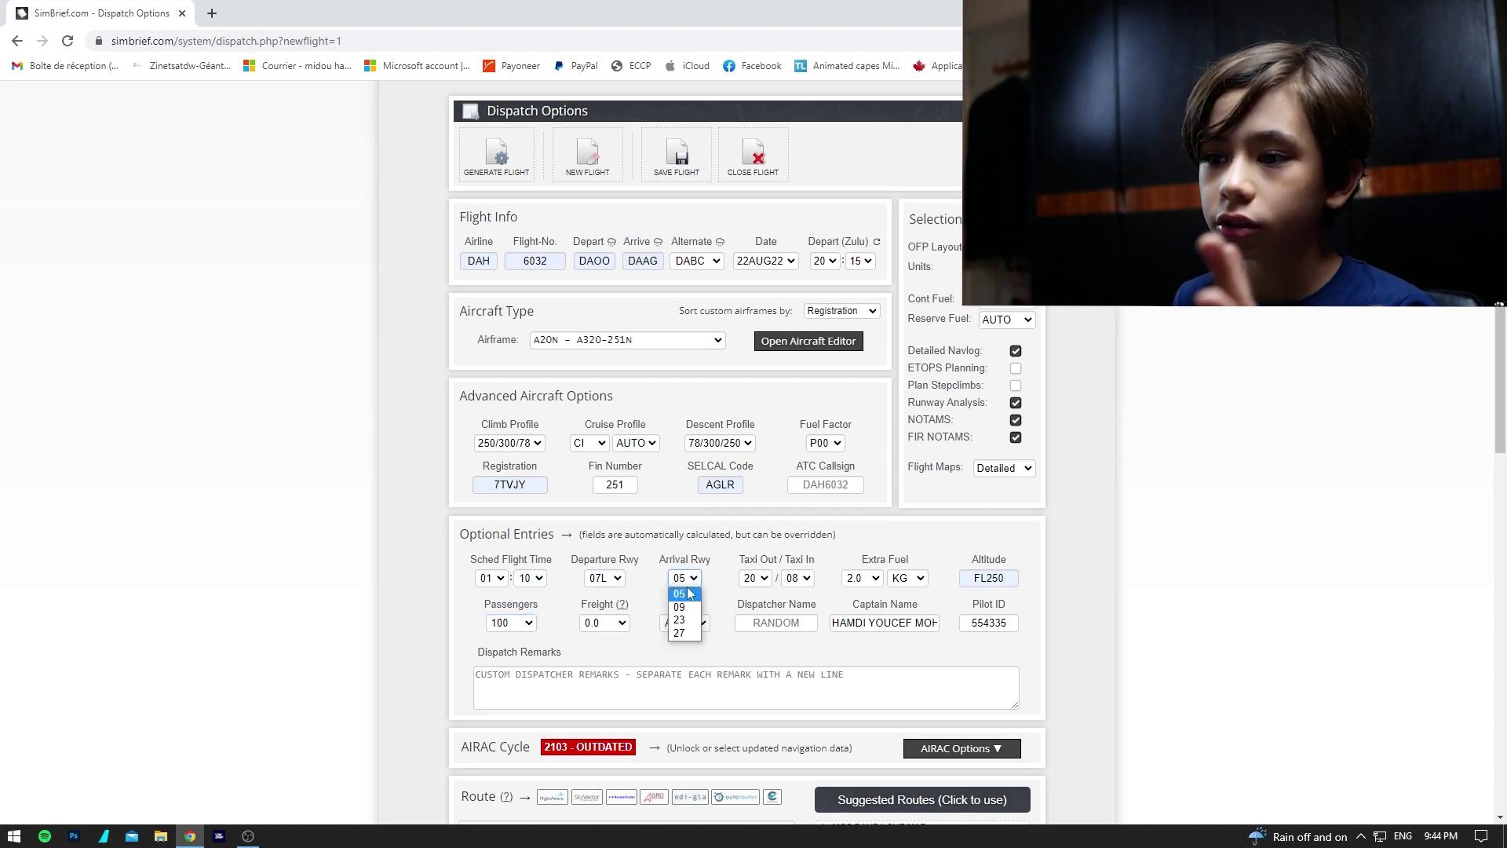
{"action": "left_click", "coordinate": [682, 616]}
{"action": "key", "text": "Down"}
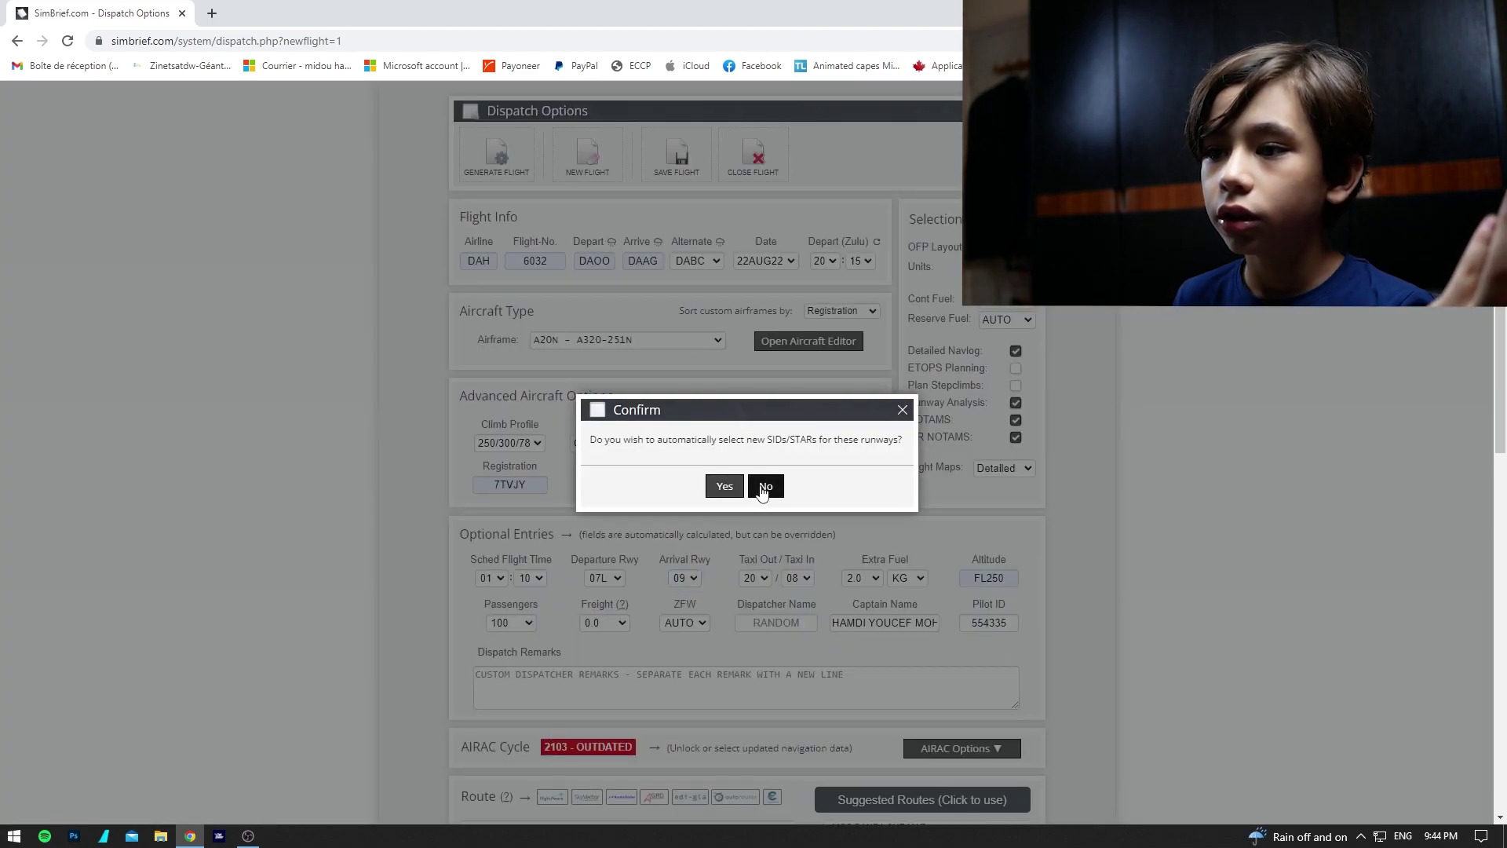
{"action": "left_click", "coordinate": [762, 486]}
Set the arrival runway to 05 and accept the automatic selection of new SIDs/STARs.
{"action": "left_click", "coordinate": [684, 578]}
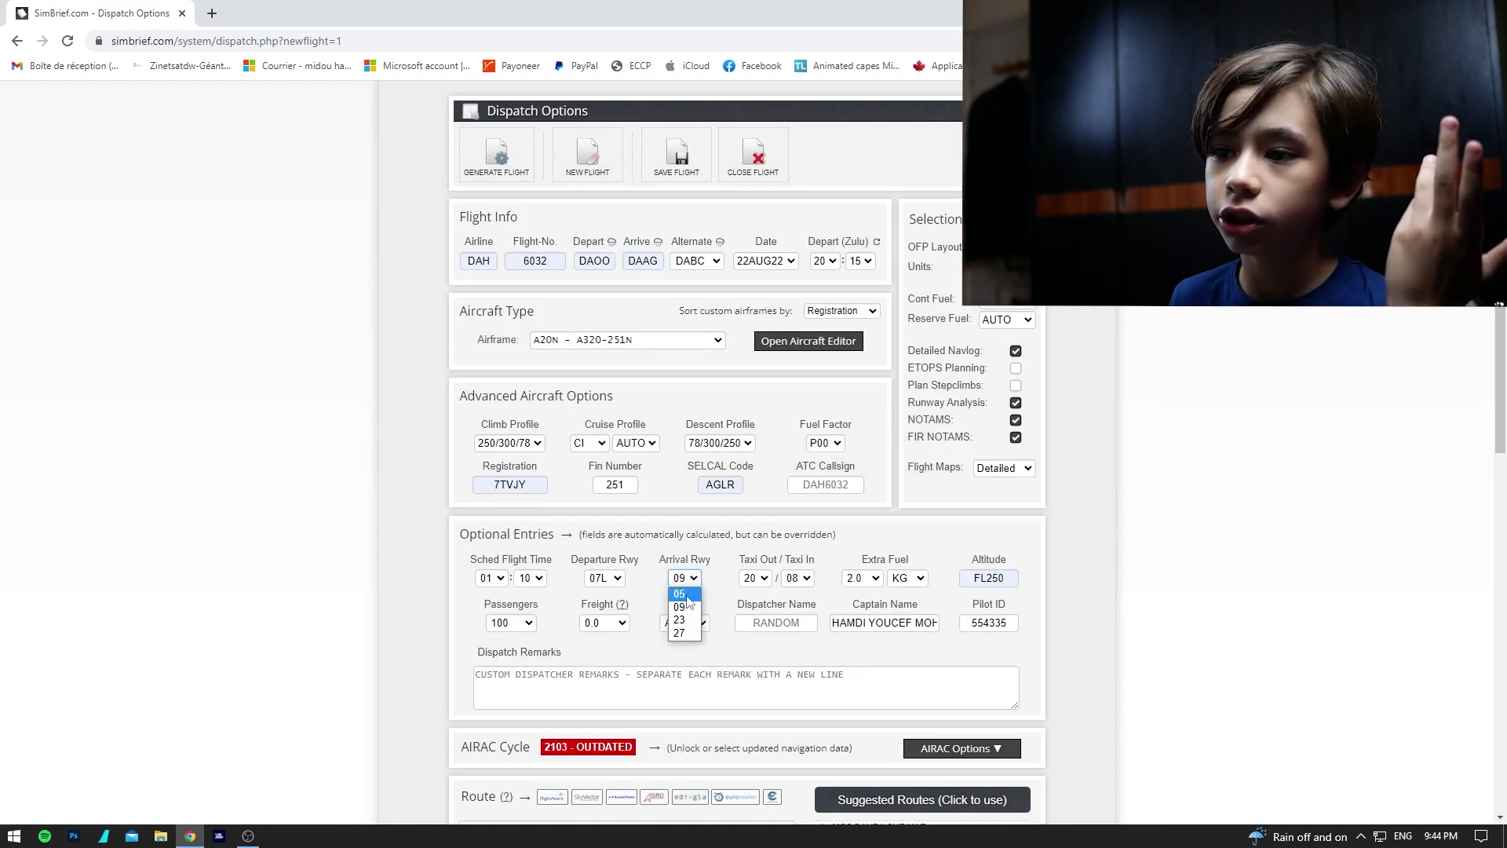
{"action": "left_click", "coordinate": [683, 594]}
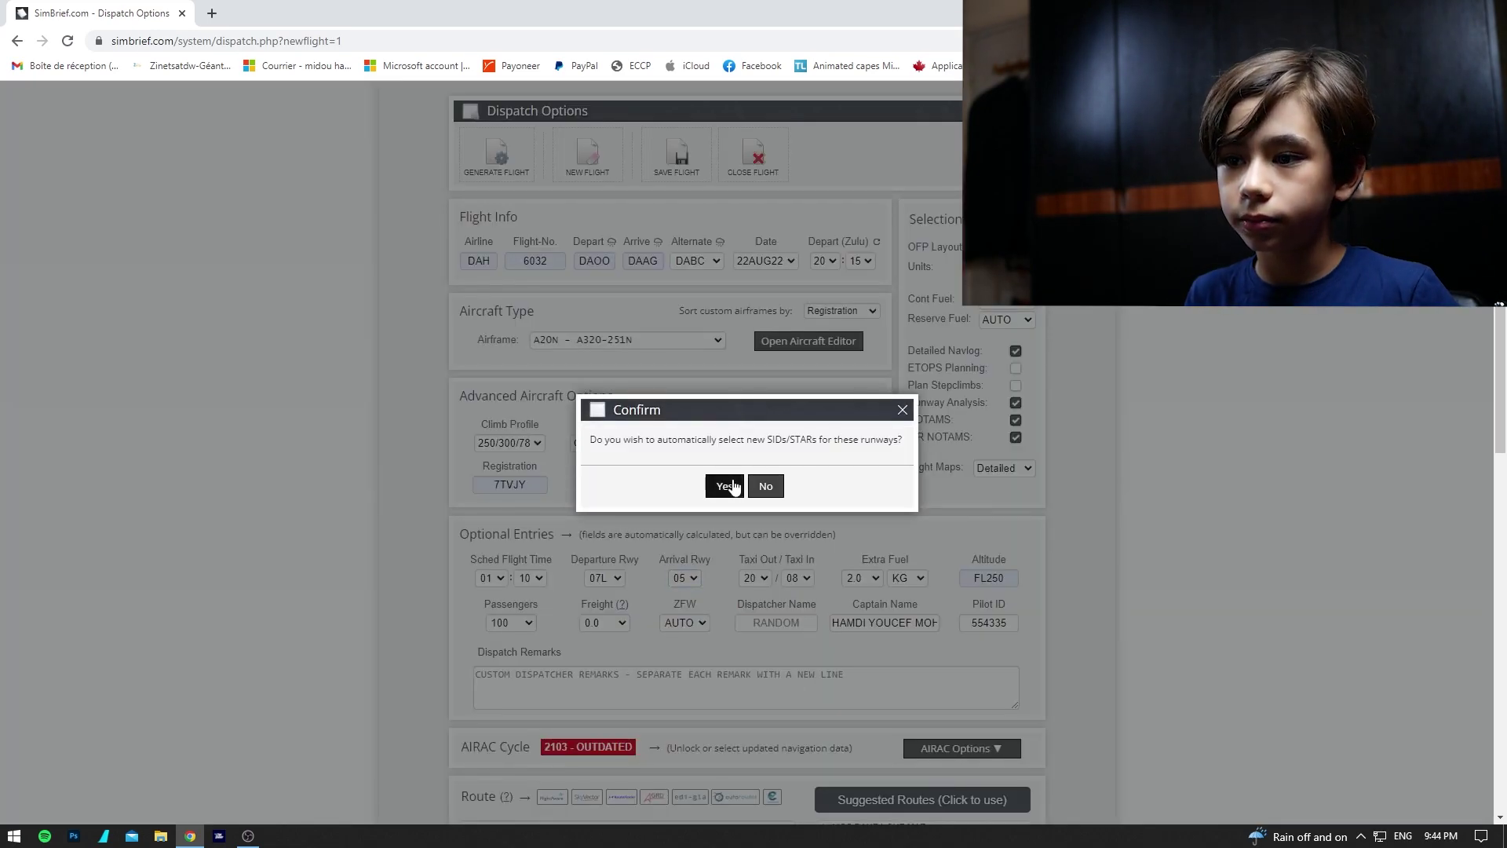
{"action": "left_click", "coordinate": [724, 487]}
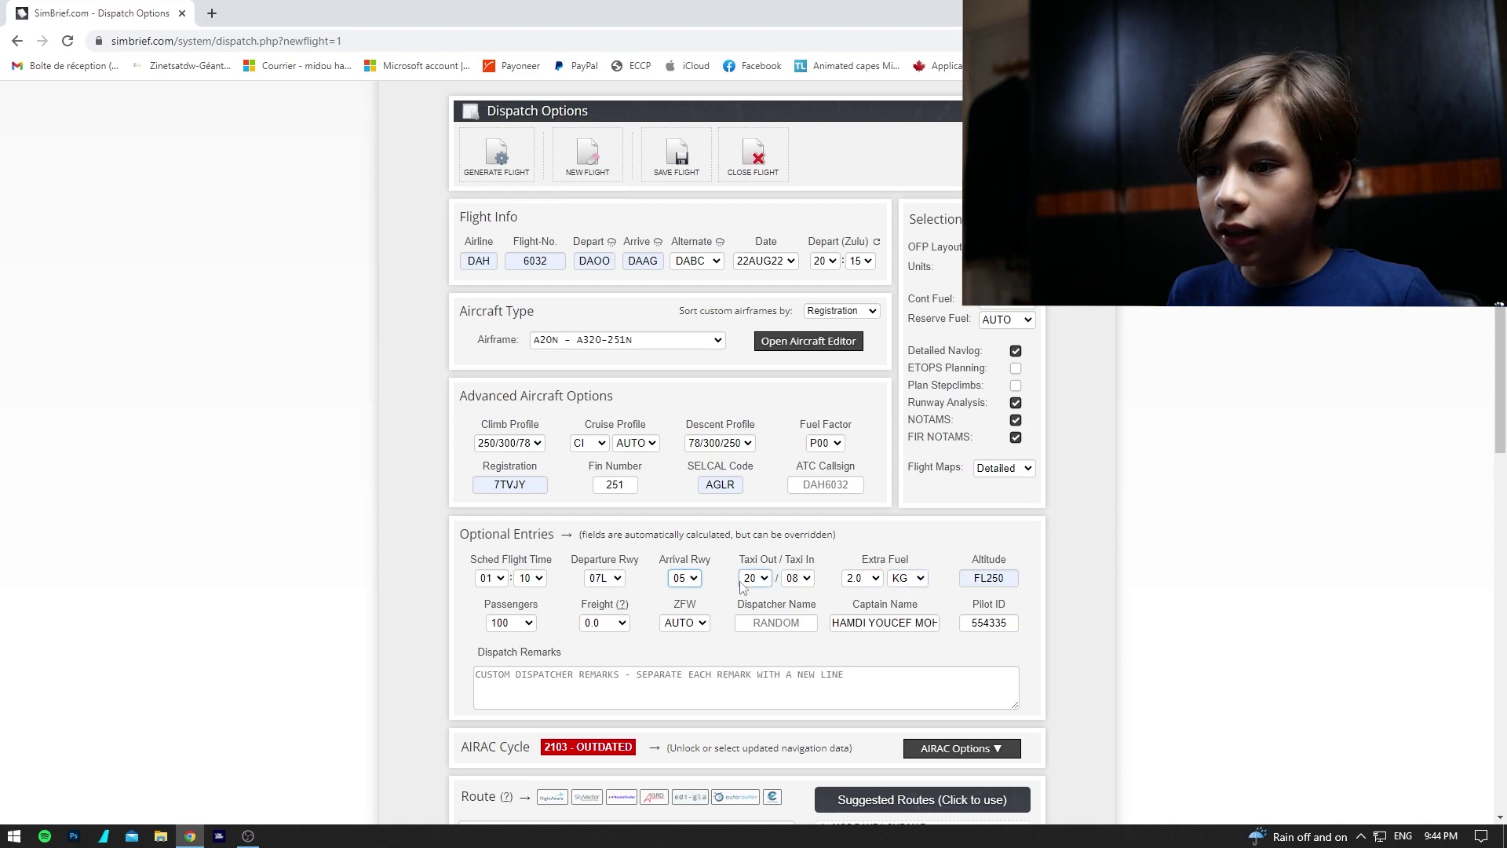
Set the freight to 2.8 in the optional entries.
{"action": "left_click", "coordinate": [597, 622]}
{"action": "scroll", "coordinate": [603, 439], "scroll_direction": "down", "scroll_amount": 4}
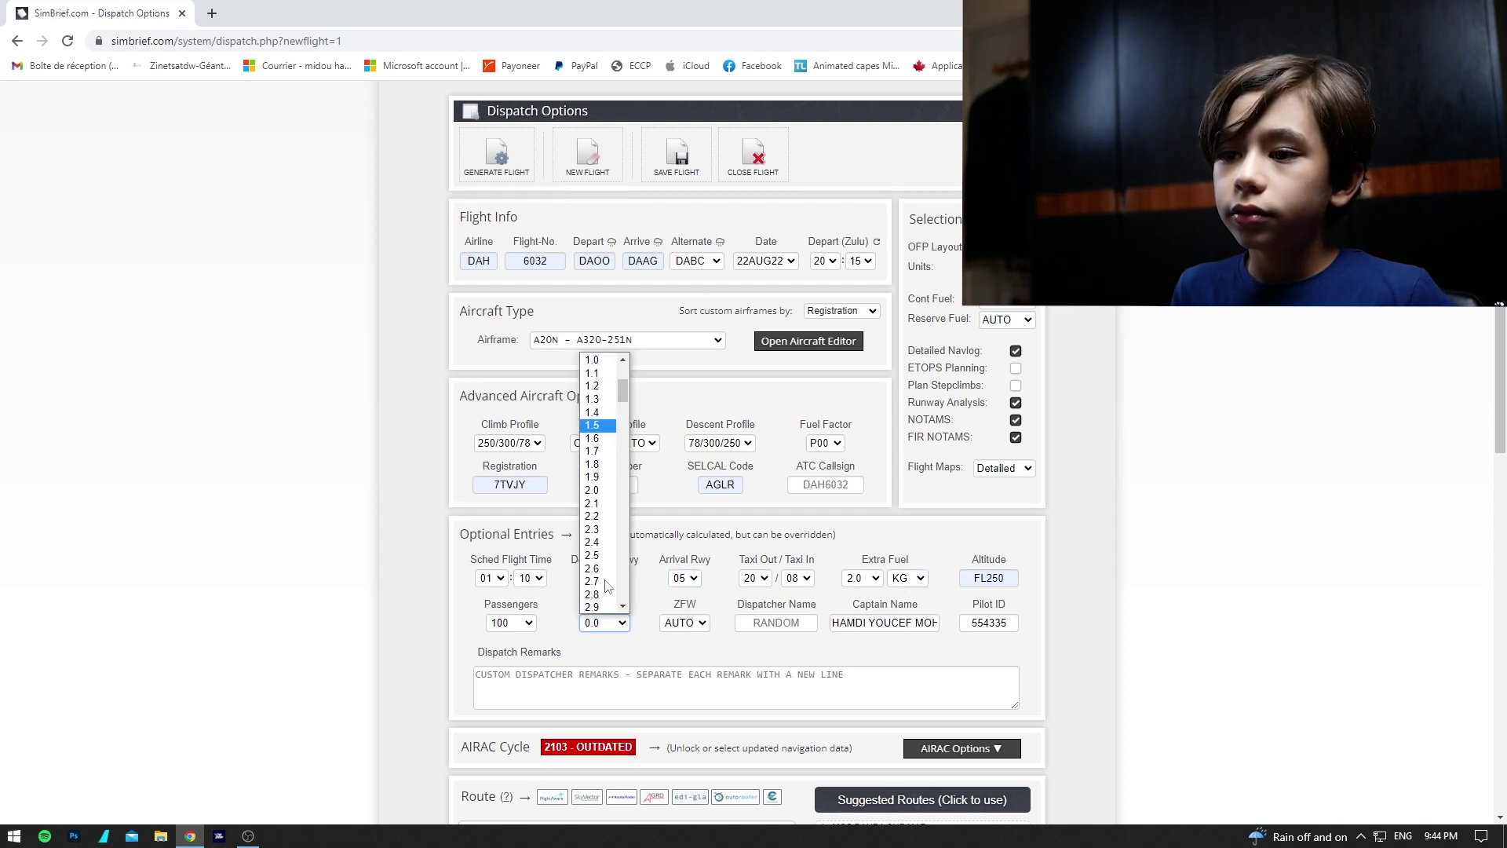
{"action": "left_click", "coordinate": [603, 436]}
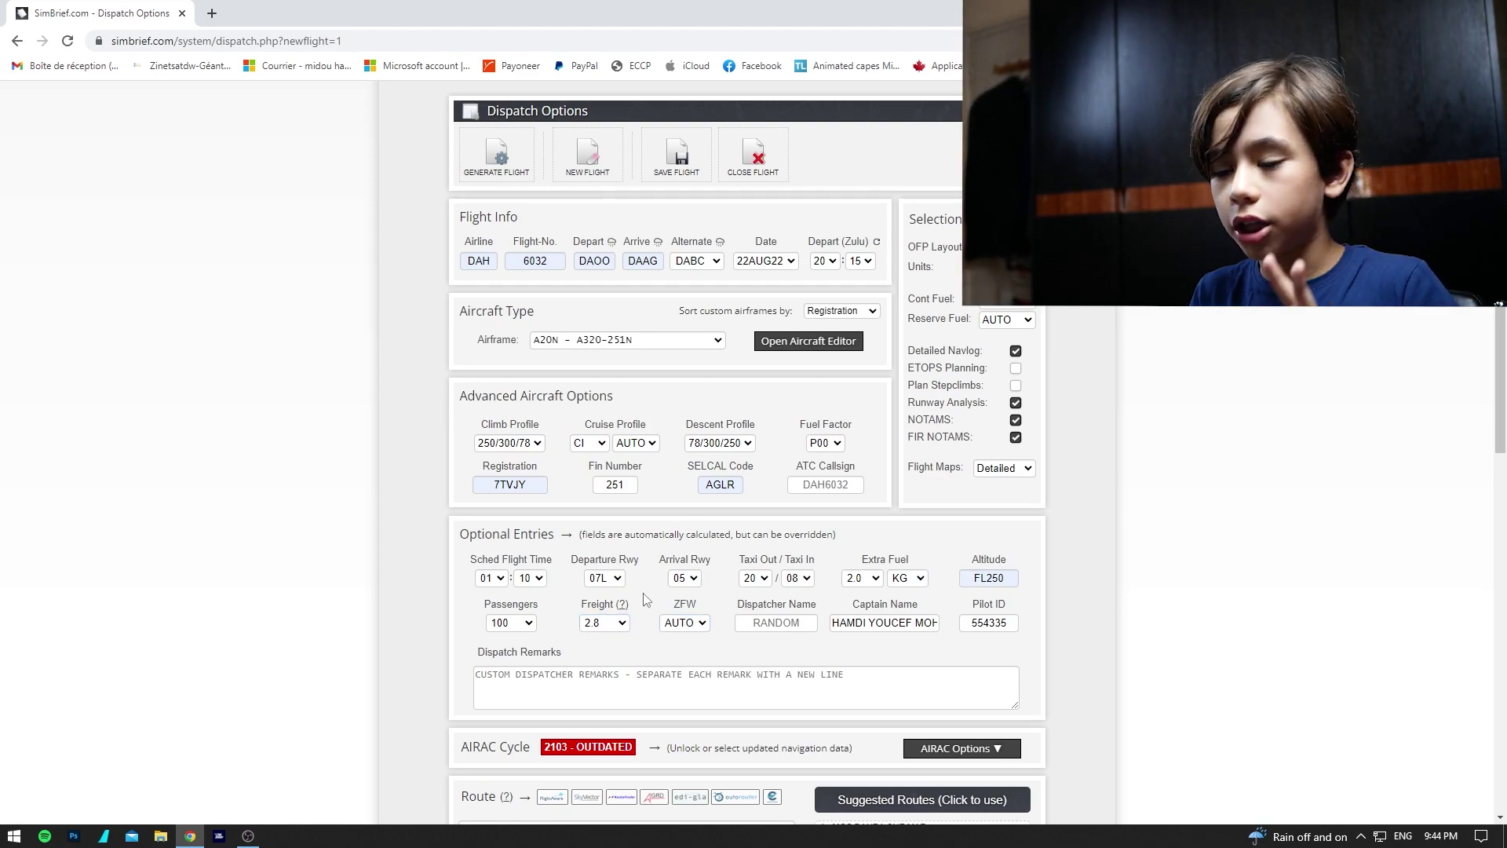
Try a ZFW of 53.2 in the optional entries, then return the setting to AUTO.
{"action": "left_click", "coordinate": [696, 632]}
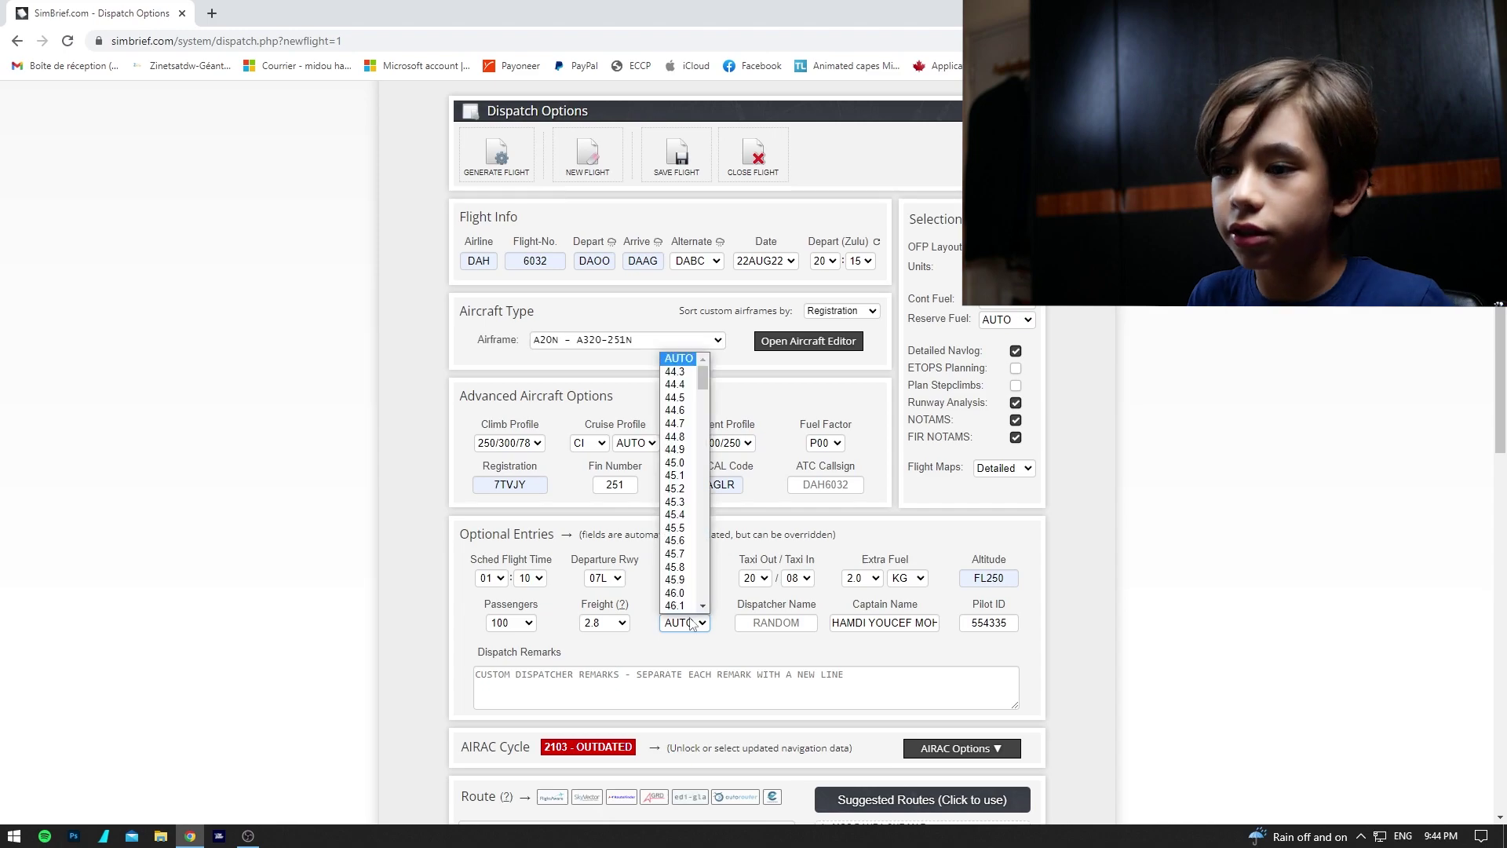
{"action": "scroll", "coordinate": [691, 537], "scroll_direction": "down", "scroll_amount": 10}
{"action": "scroll", "coordinate": [690, 538], "scroll_direction": "down", "scroll_amount": 4}
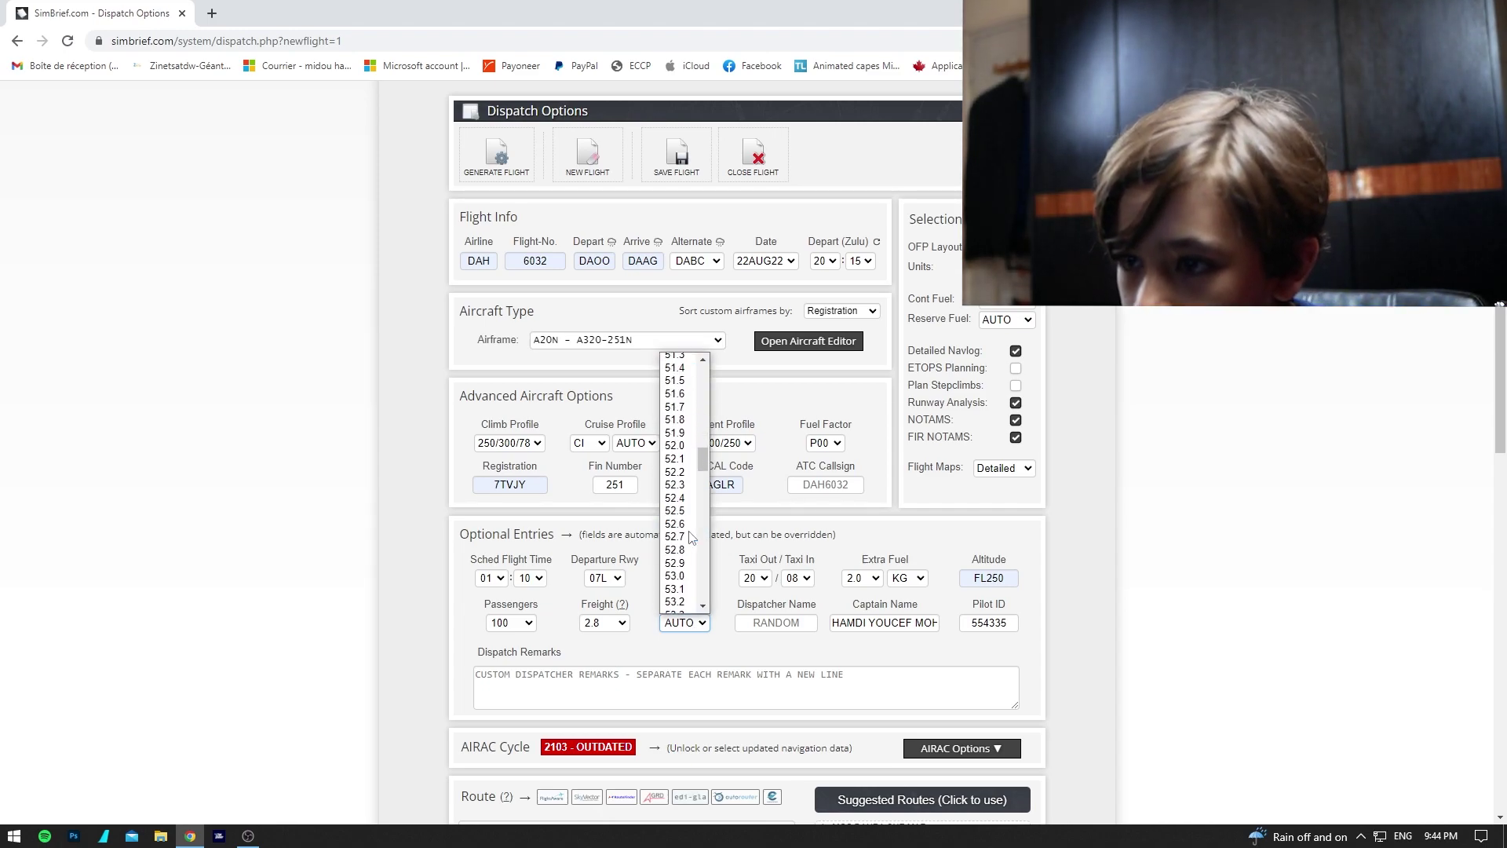
{"action": "left_click", "coordinate": [675, 590]}
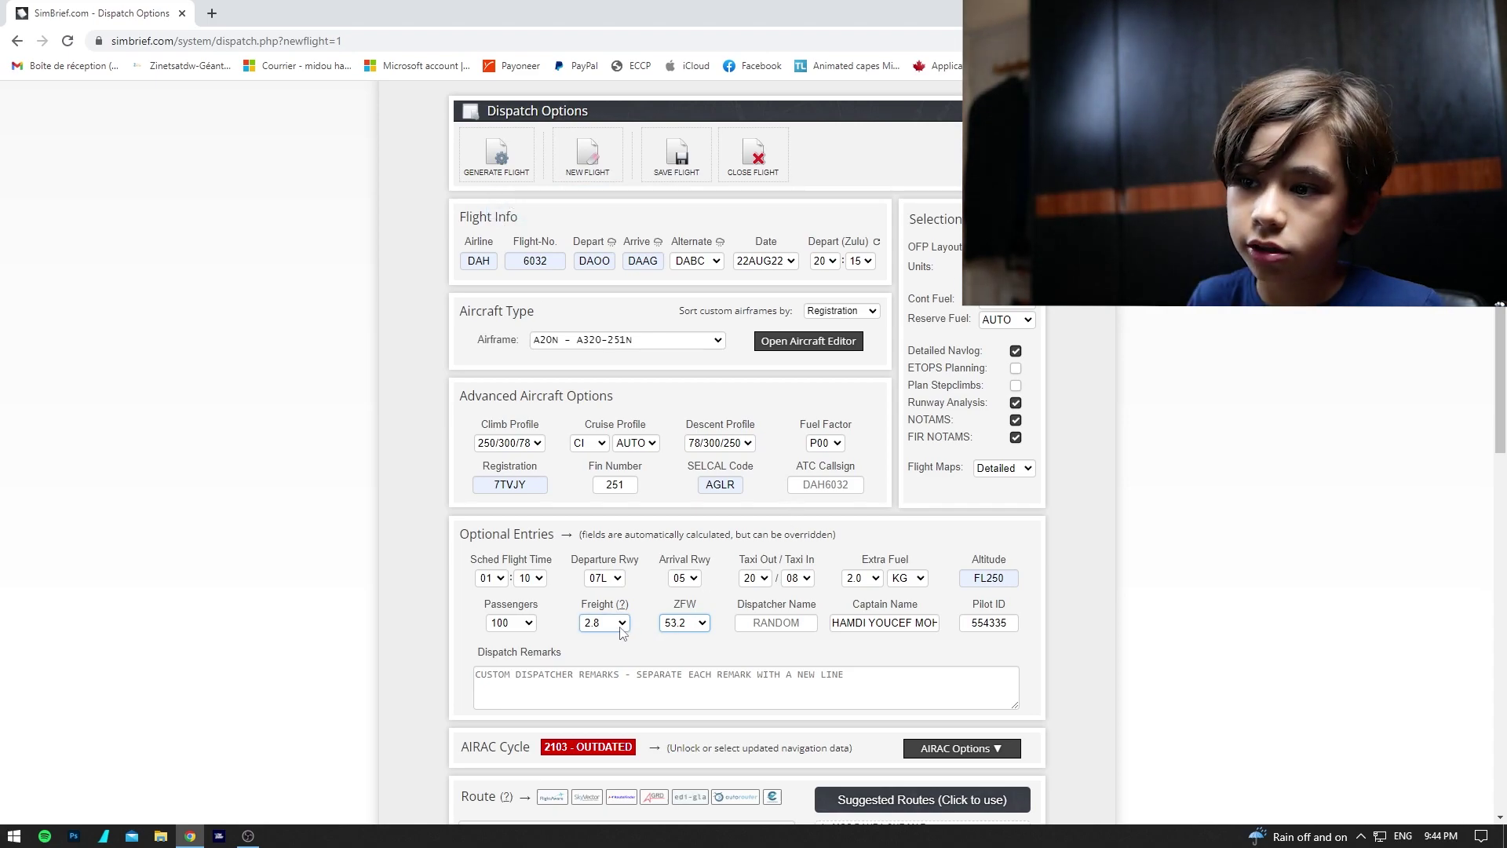
{"action": "left_click", "coordinate": [704, 623]}
{"action": "scroll", "coordinate": [691, 471], "scroll_direction": "up", "scroll_amount": 15}
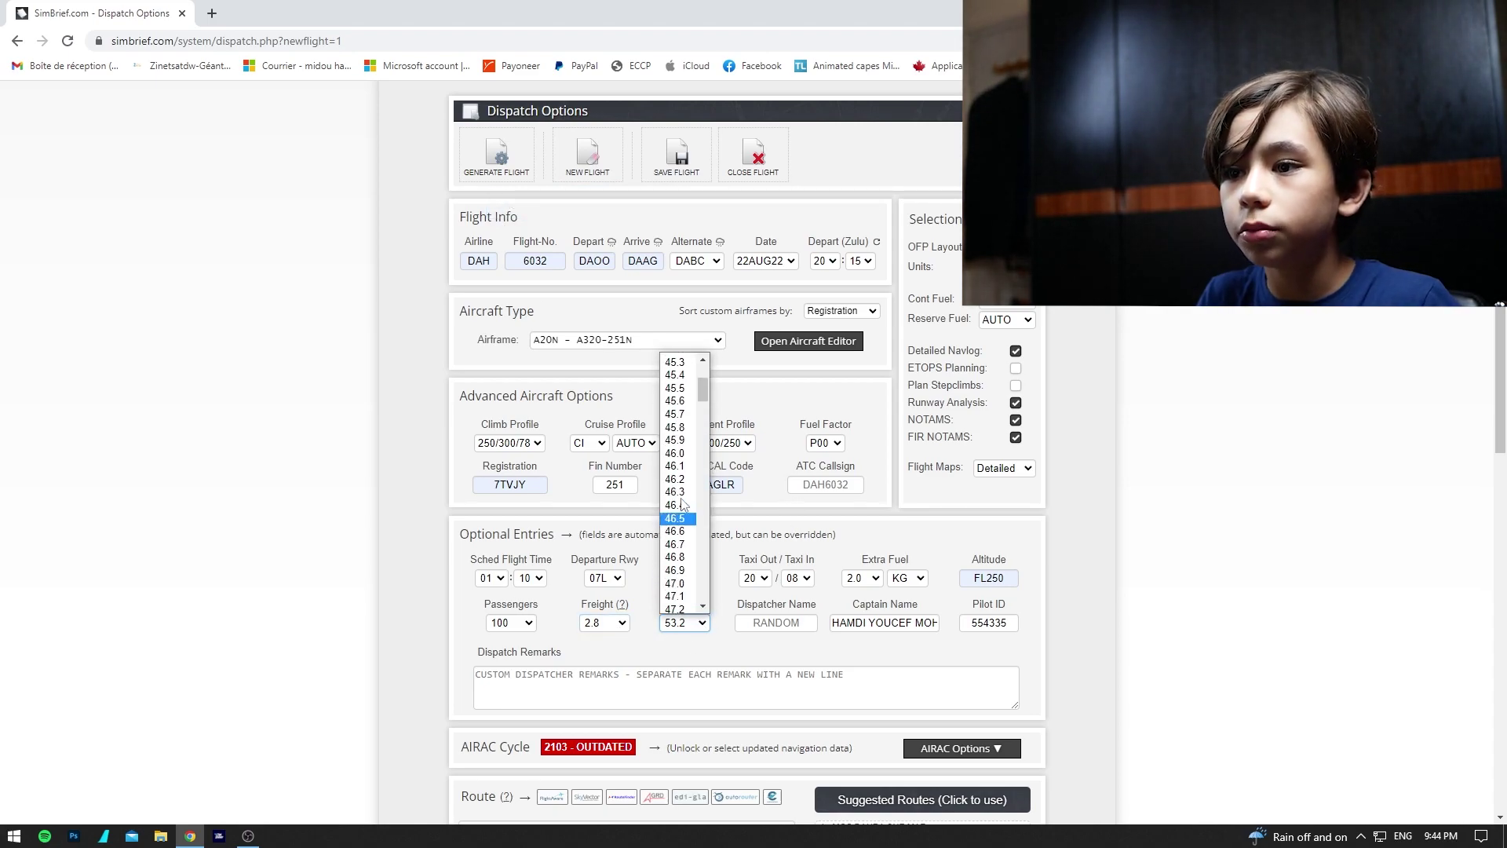
{"action": "left_click", "coordinate": [687, 358]}
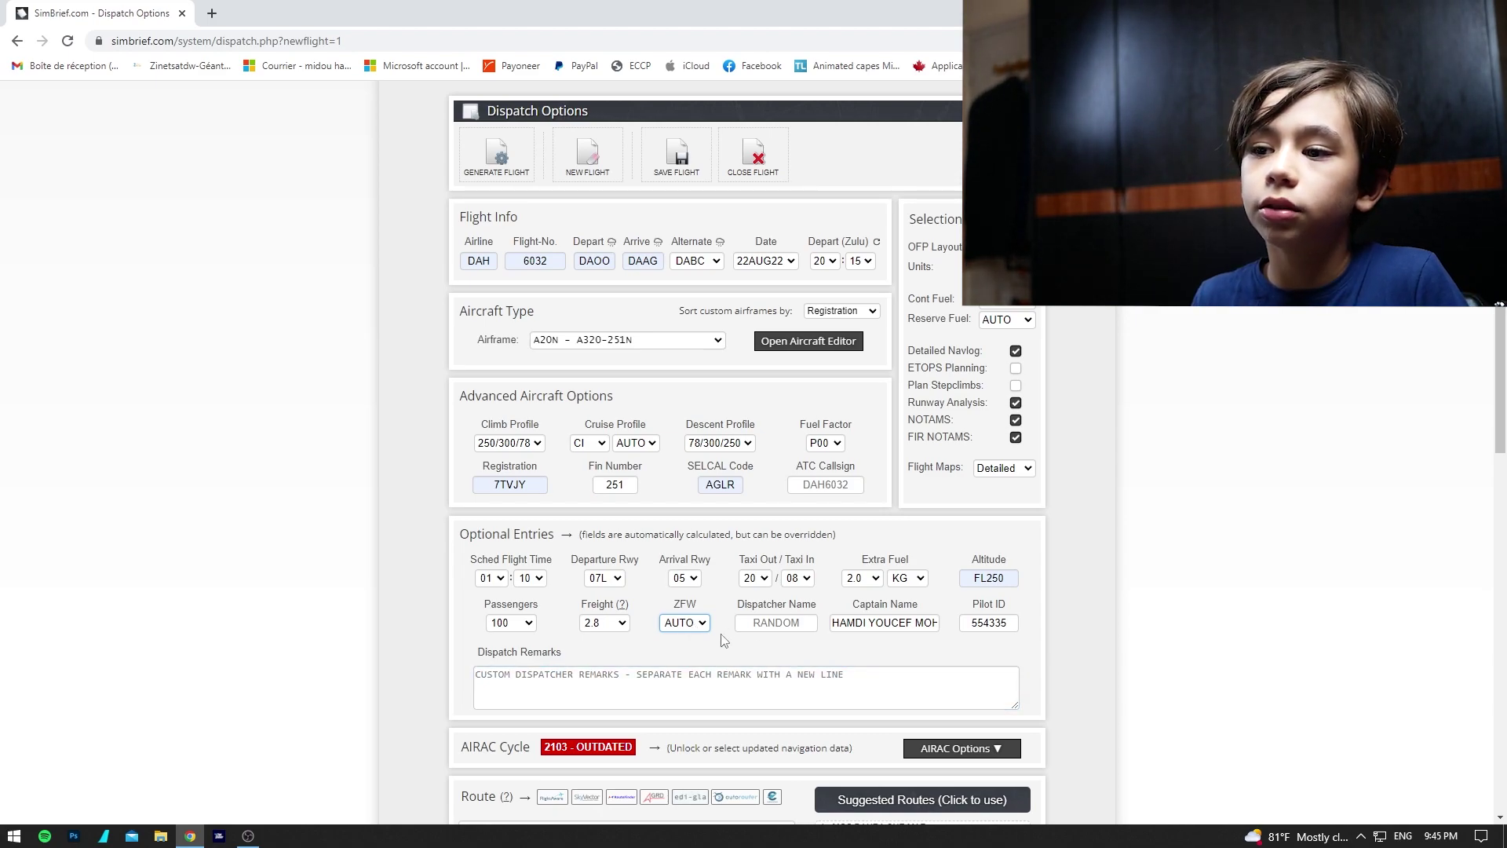
View the planned route on the SkyVector chart and close the chart.
{"action": "scroll", "coordinate": [684, 627], "scroll_direction": "down", "scroll_amount": 1}
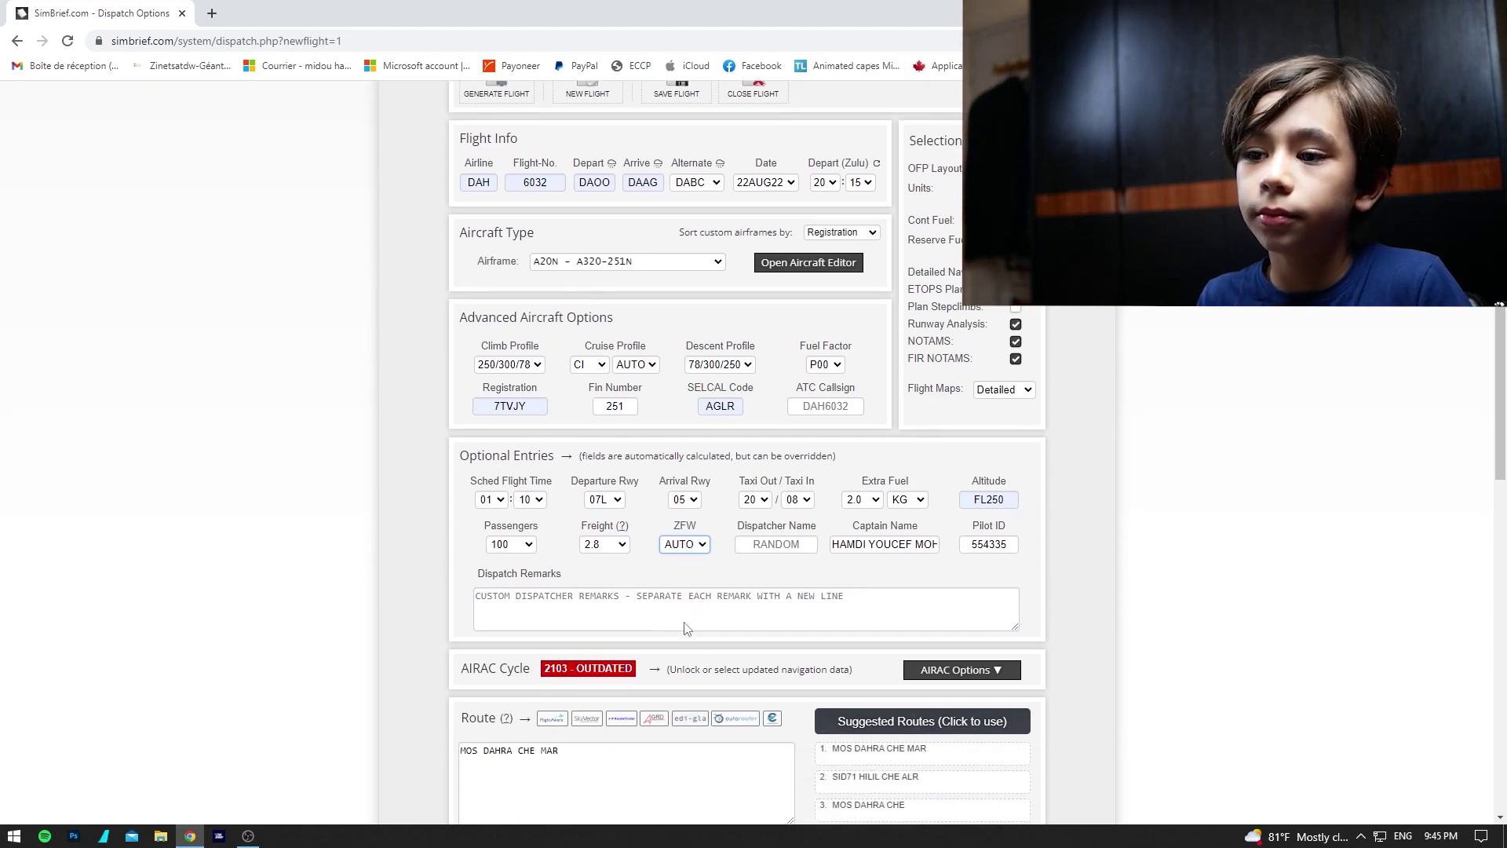
{"action": "scroll", "coordinate": [588, 595], "scroll_direction": "down", "scroll_amount": 4}
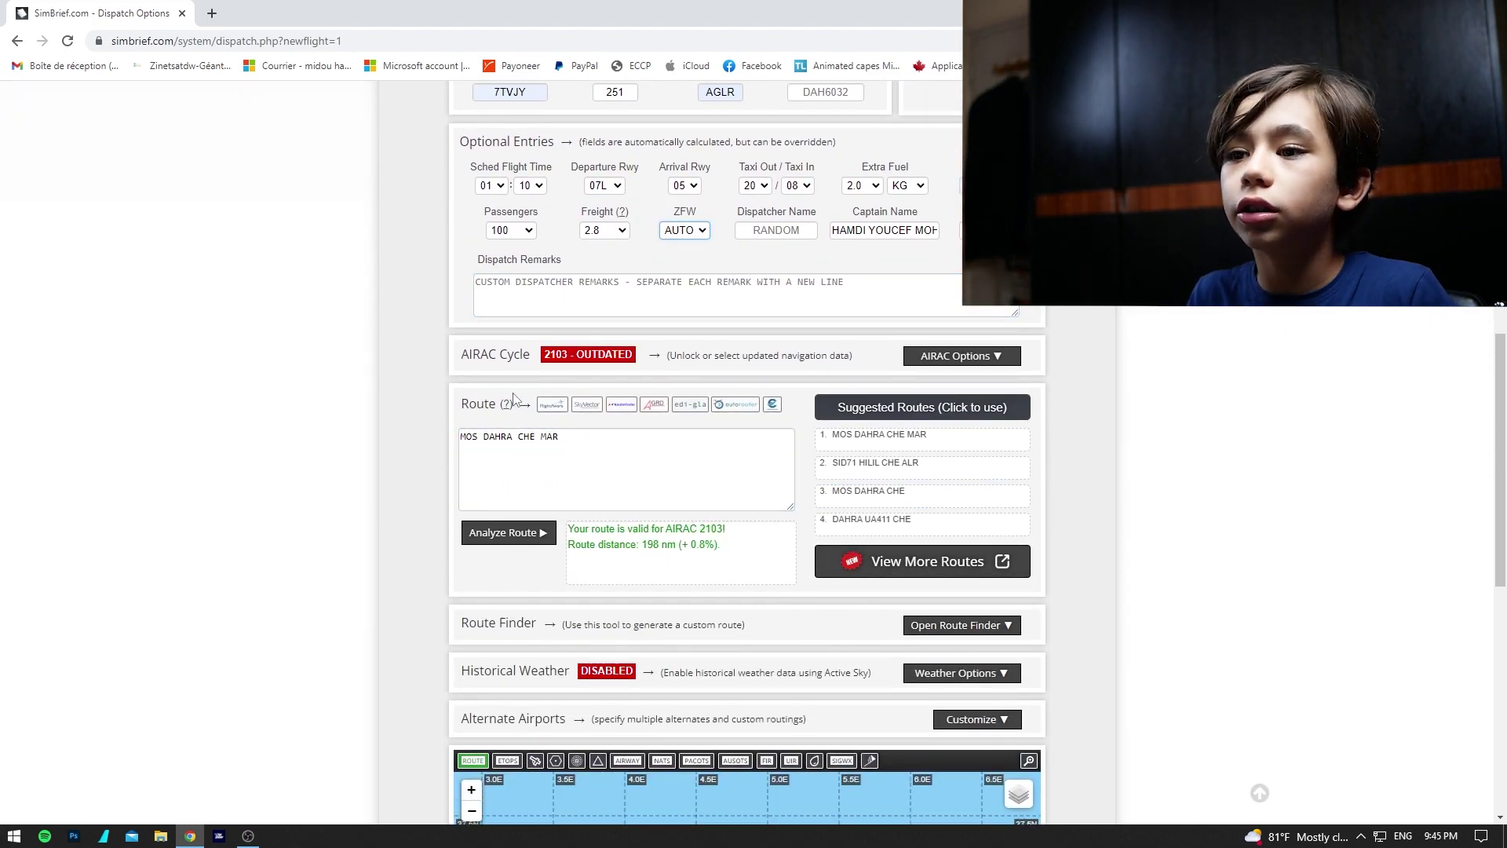
{"action": "left_click", "coordinate": [580, 408]}
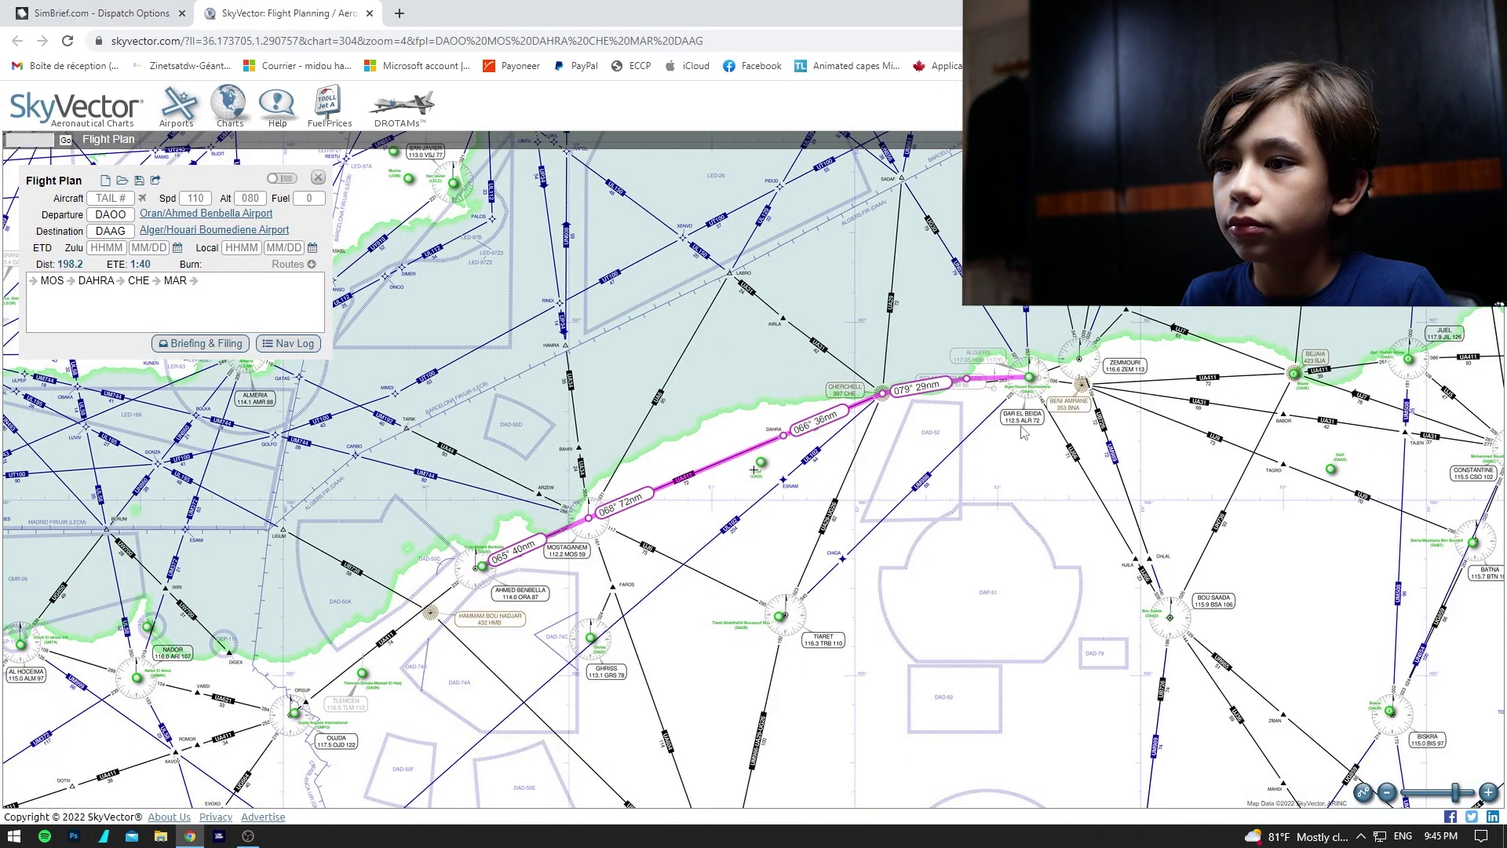
{"action": "left_click", "coordinate": [369, 13]}
Examine the planned route from DAOO to DAAG on the dispatch map and compare it with the suggested routes.
{"action": "scroll", "coordinate": [1157, 536], "scroll_direction": "down", "scroll_amount": 6}
{"action": "left_click_drag", "start_coordinate": [744, 551], "coordinate": [902, 515]}
{"action": "left_click_drag", "start_coordinate": [771, 533], "coordinate": [880, 469]}
{"action": "scroll", "coordinate": [879, 470], "scroll_direction": "down", "scroll_amount": 1}
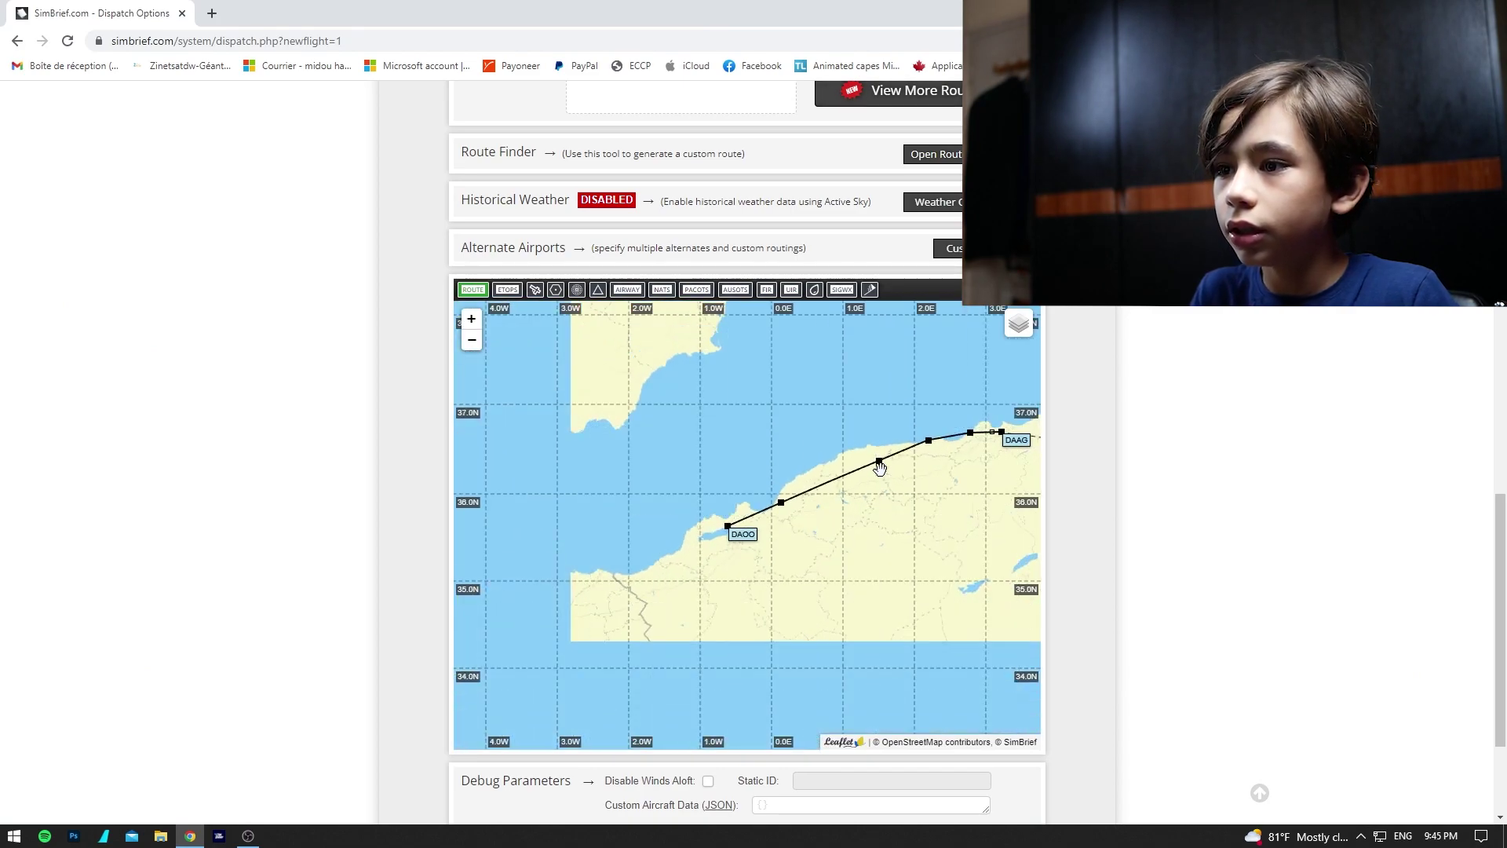
{"action": "scroll", "coordinate": [1271, 524], "scroll_direction": "up", "scroll_amount": 5}
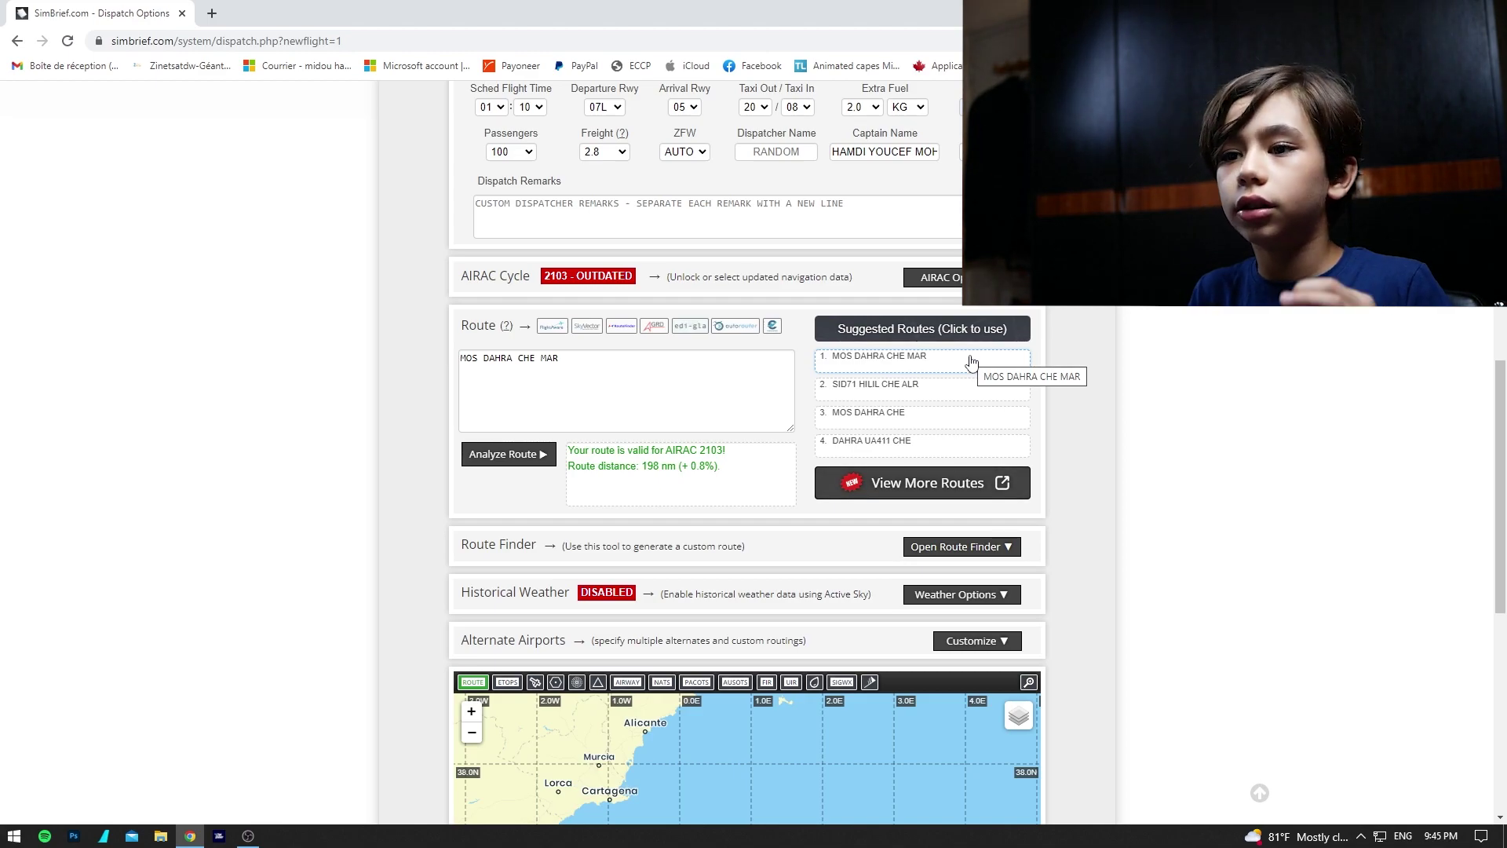
{"action": "scroll", "coordinate": [1151, 542], "scroll_direction": "down", "scroll_amount": 6}
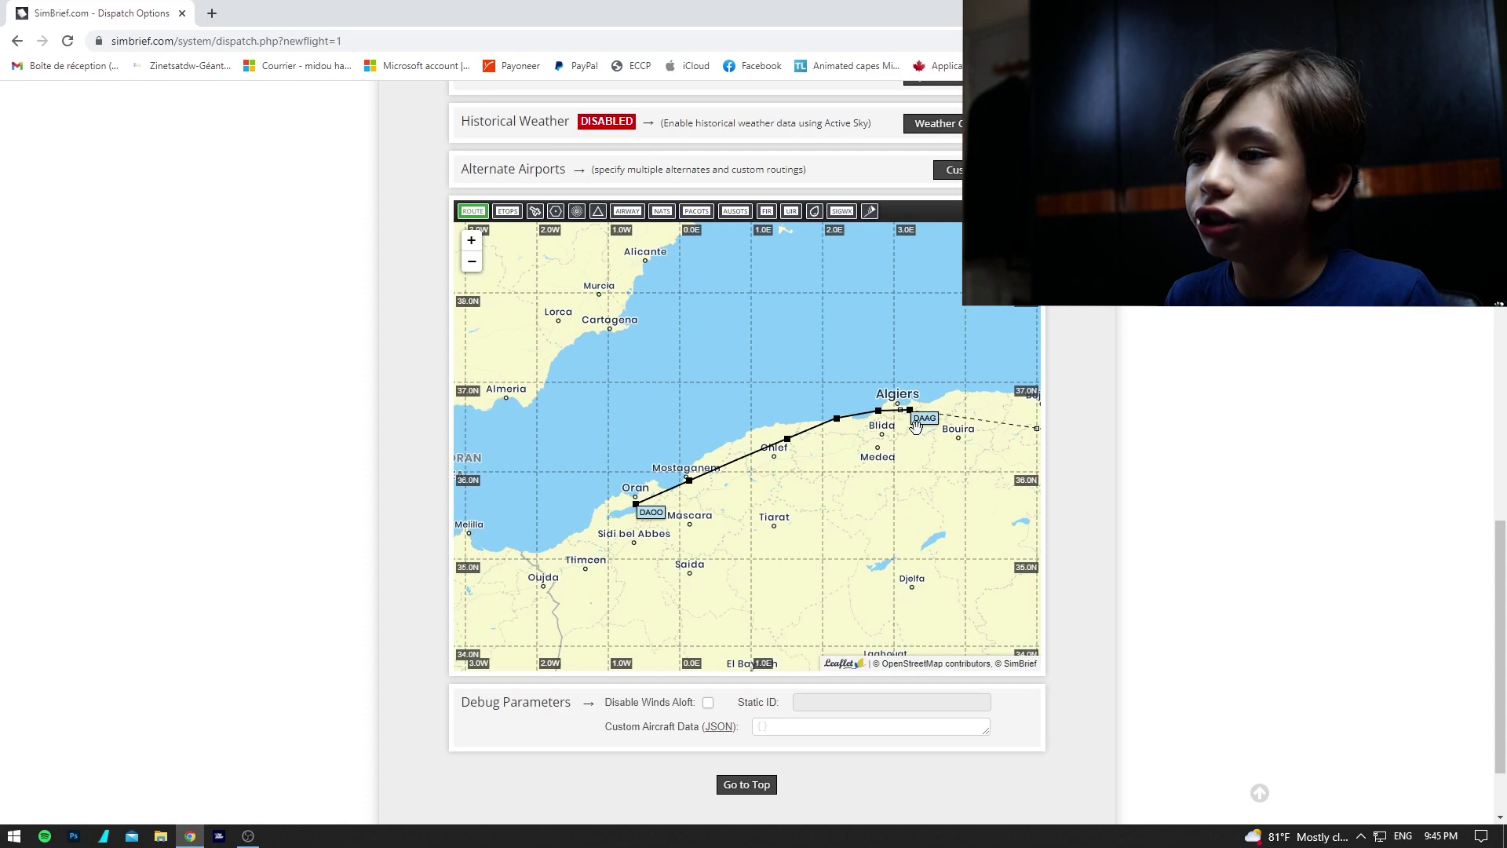
{"action": "scroll", "coordinate": [1170, 515], "scroll_direction": "up", "scroll_amount": 2}
{"action": "scroll", "coordinate": [1173, 517], "scroll_direction": "down", "scroll_amount": 1}
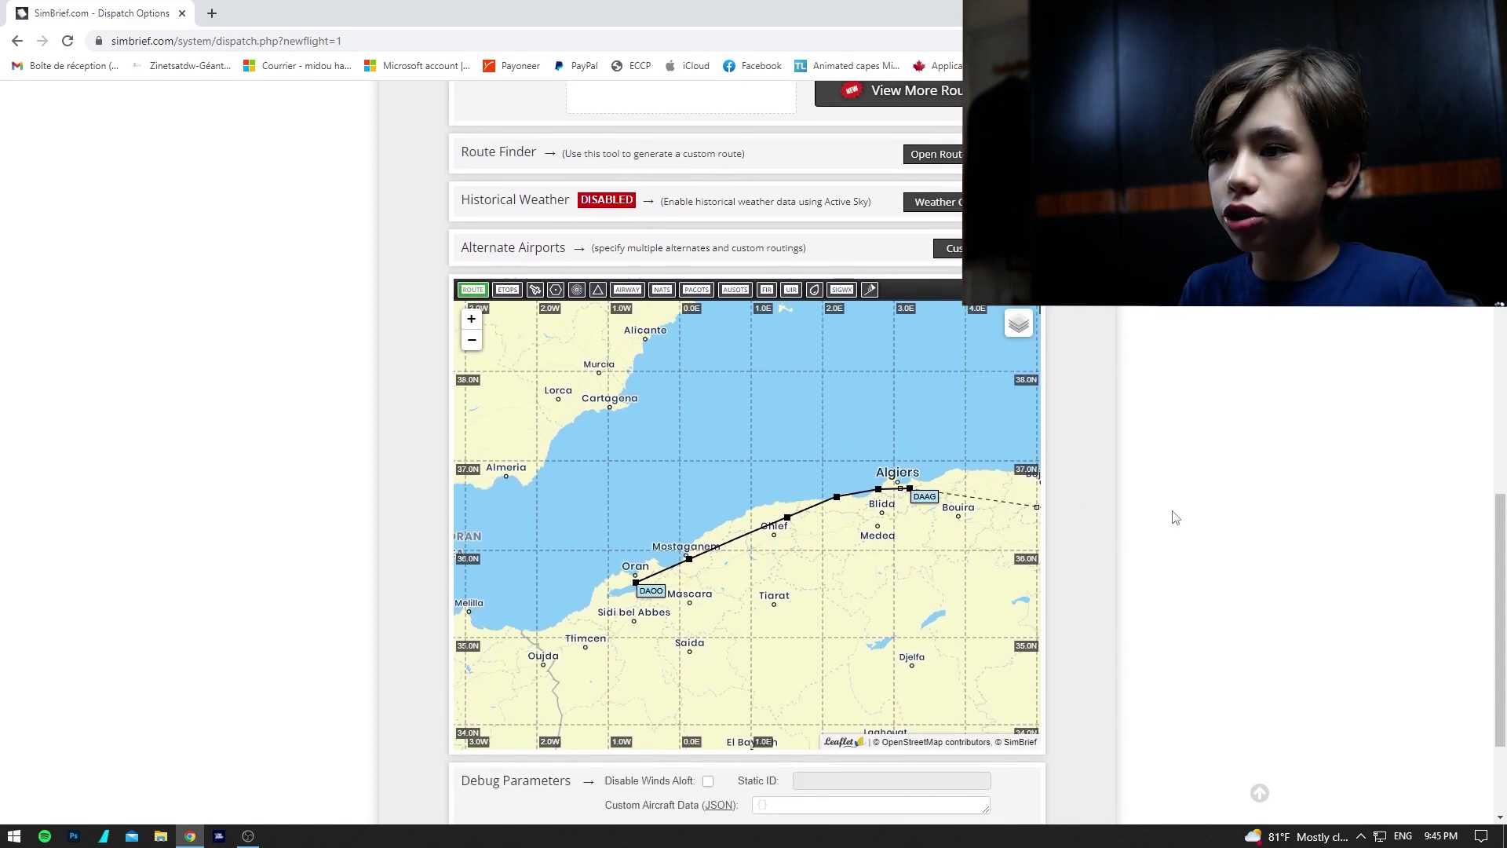
Remove the waypoint MAR from the end of the route, re-enter it and analyze the route.
{"action": "scroll", "coordinate": [1175, 519], "scroll_direction": "up", "scroll_amount": 6}
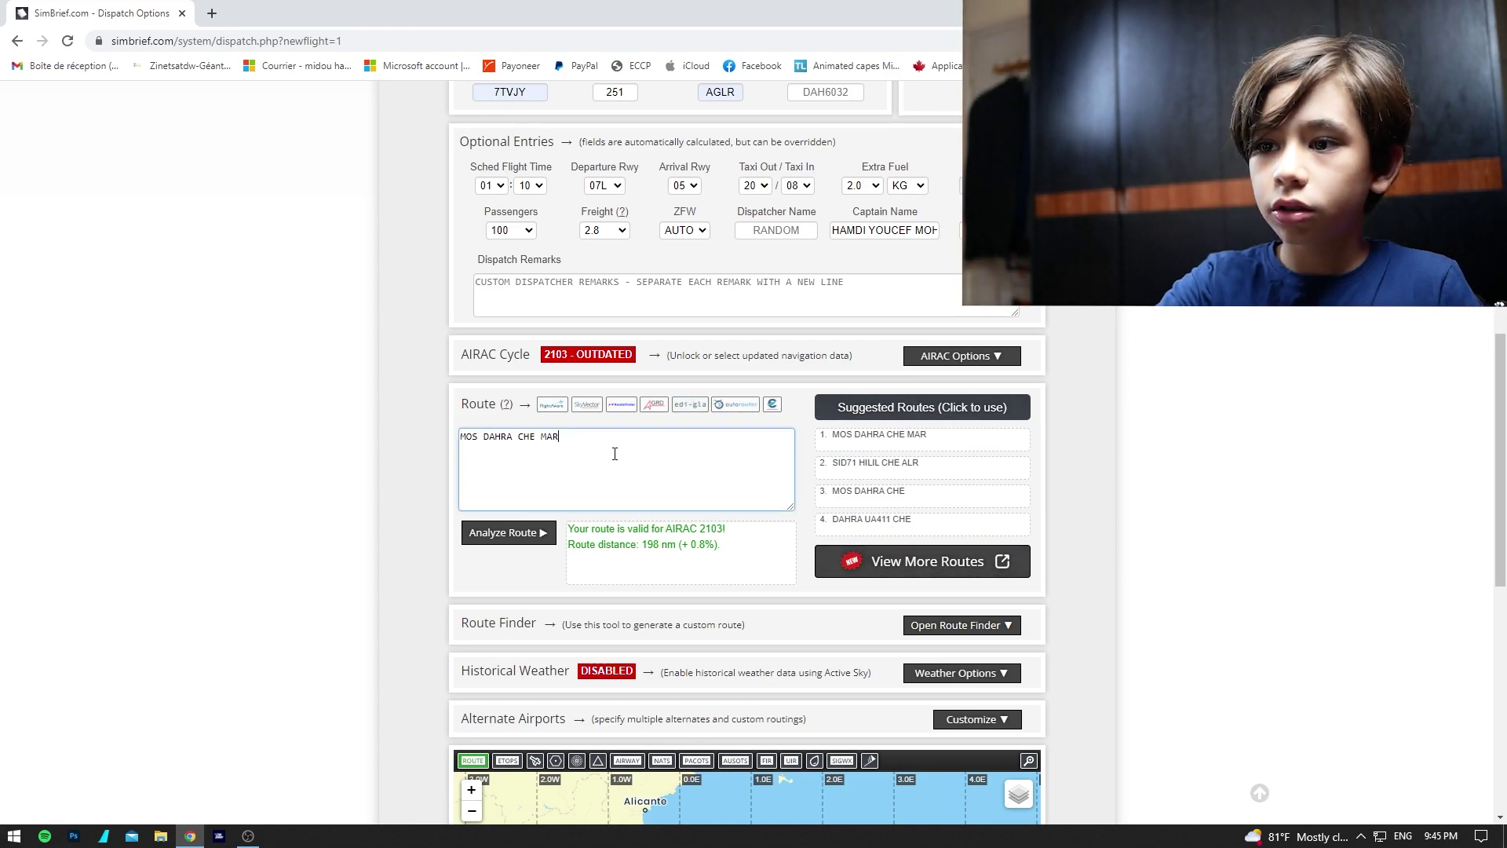
{"action": "key", "text": "BackSpace"}
{"action": "key", "text": "BackSpace"}
{"action": "key", "text": "BackSpace"}
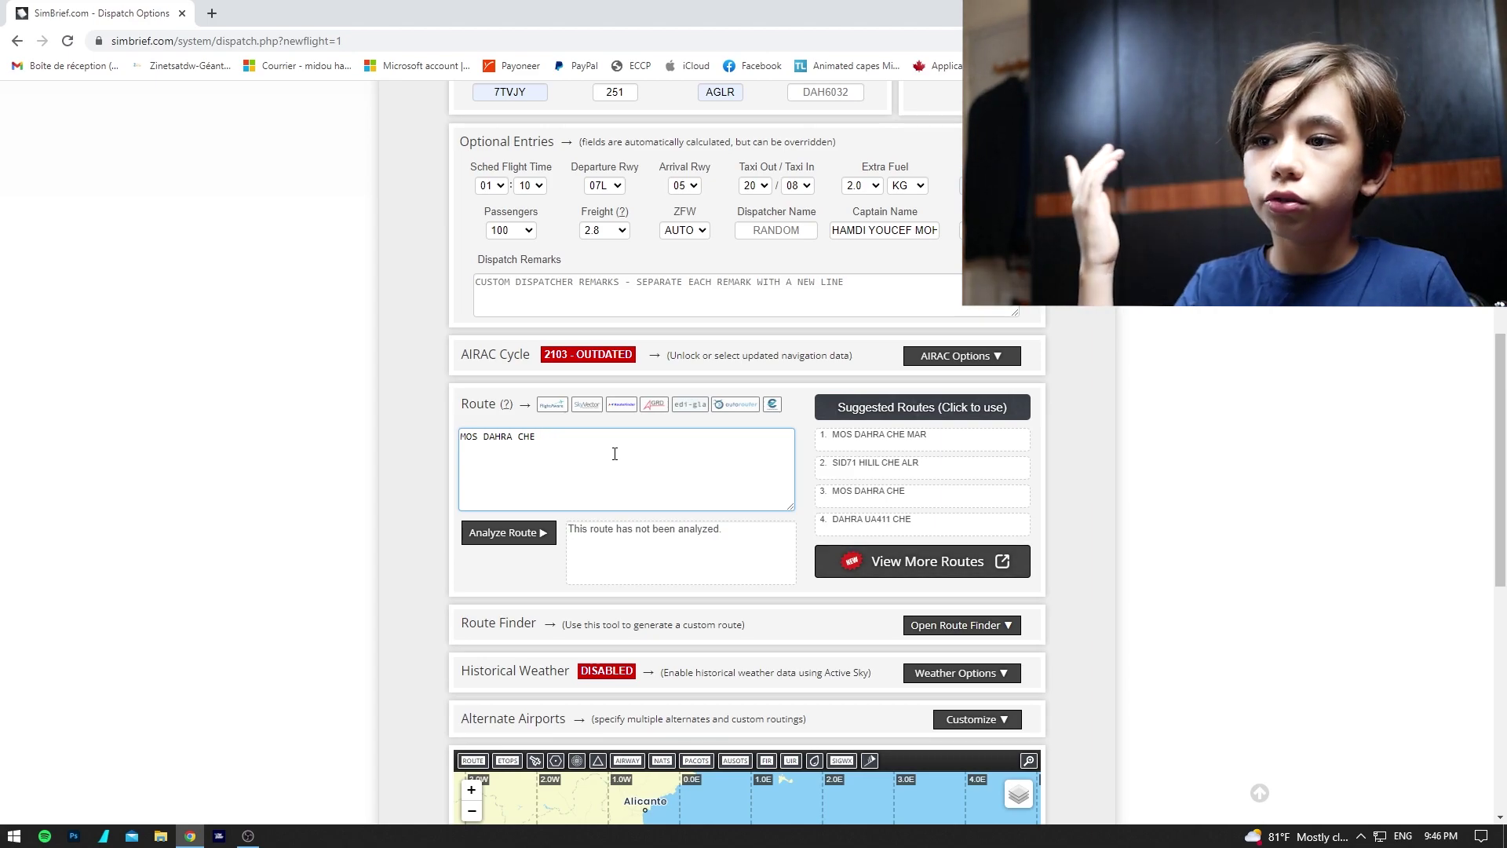
{"action": "type", "text": "MAR"}
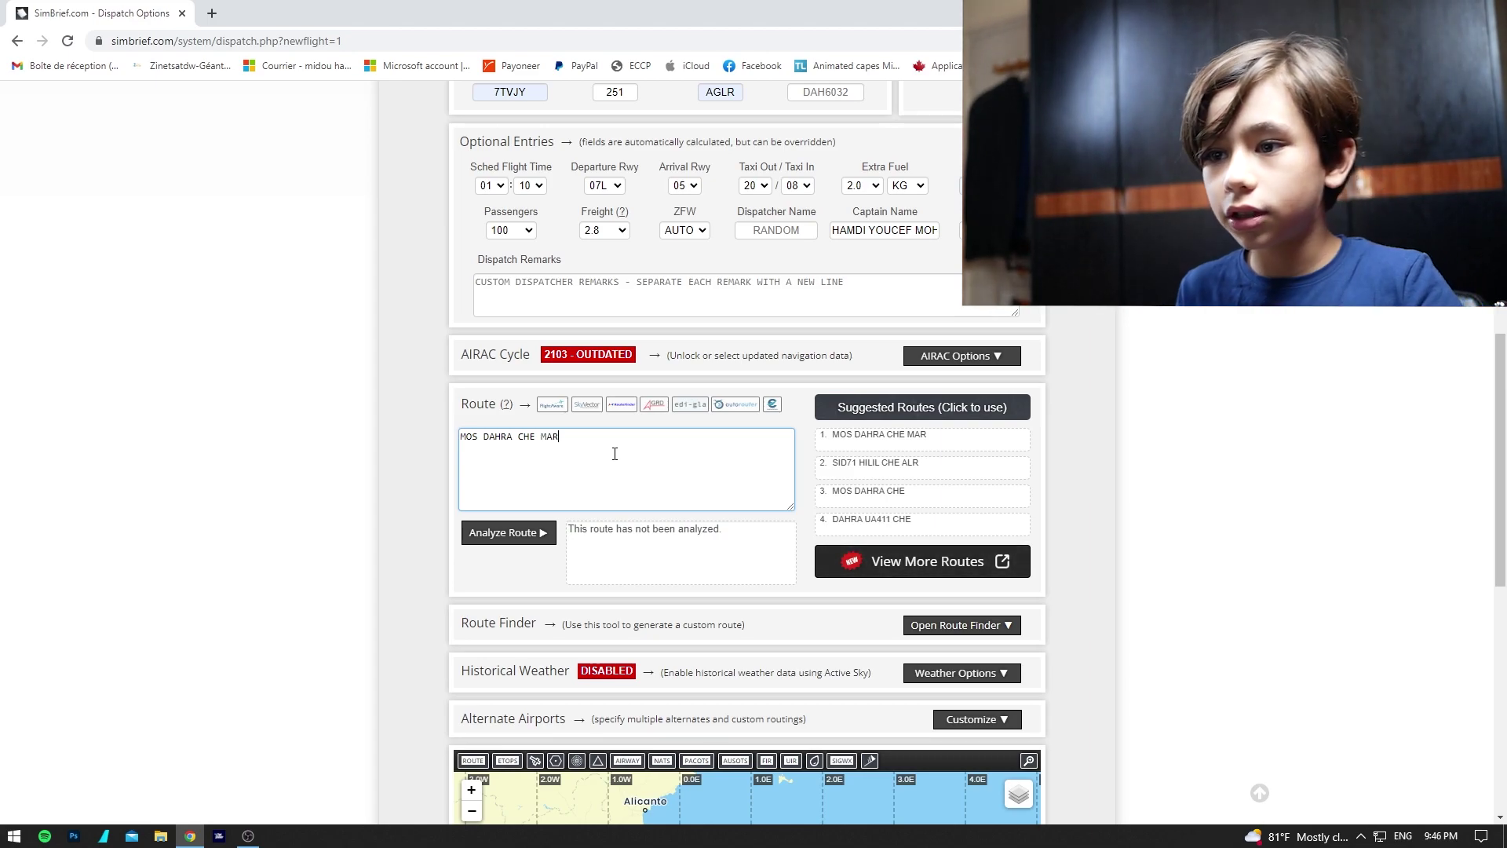
{"action": "left_click", "coordinate": [518, 532]}
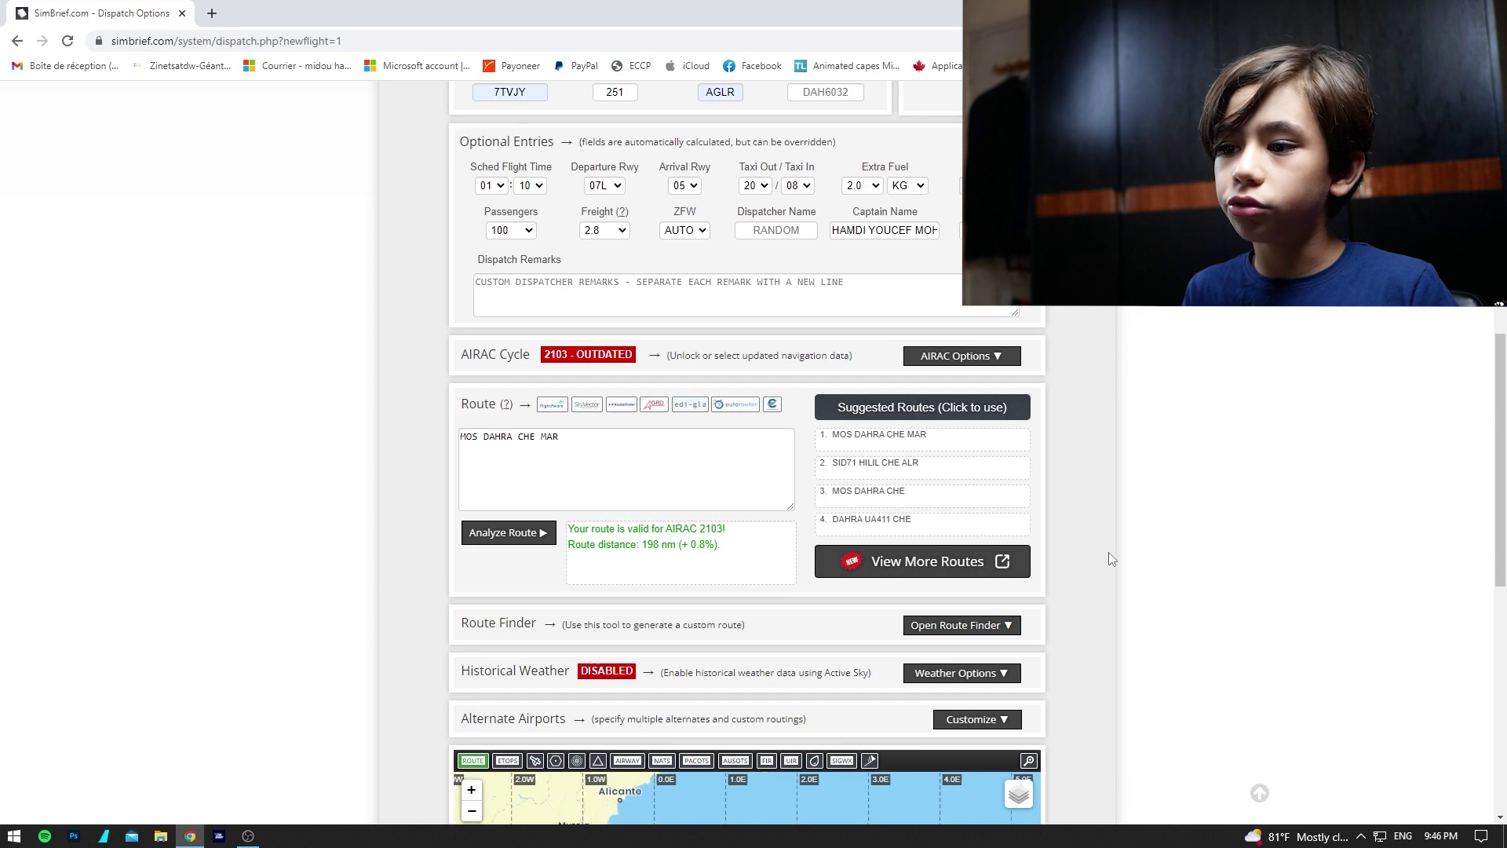
Apply the suggested route ORA HILIL CHE ALR from the full list of suggestions and check it on the map.
{"action": "scroll", "coordinate": [1109, 553], "scroll_direction": "down", "scroll_amount": 2}
{"action": "scroll", "coordinate": [1109, 552], "scroll_direction": "down", "scroll_amount": 4}
{"action": "scroll", "coordinate": [1288, 511], "scroll_direction": "up", "scroll_amount": 5}
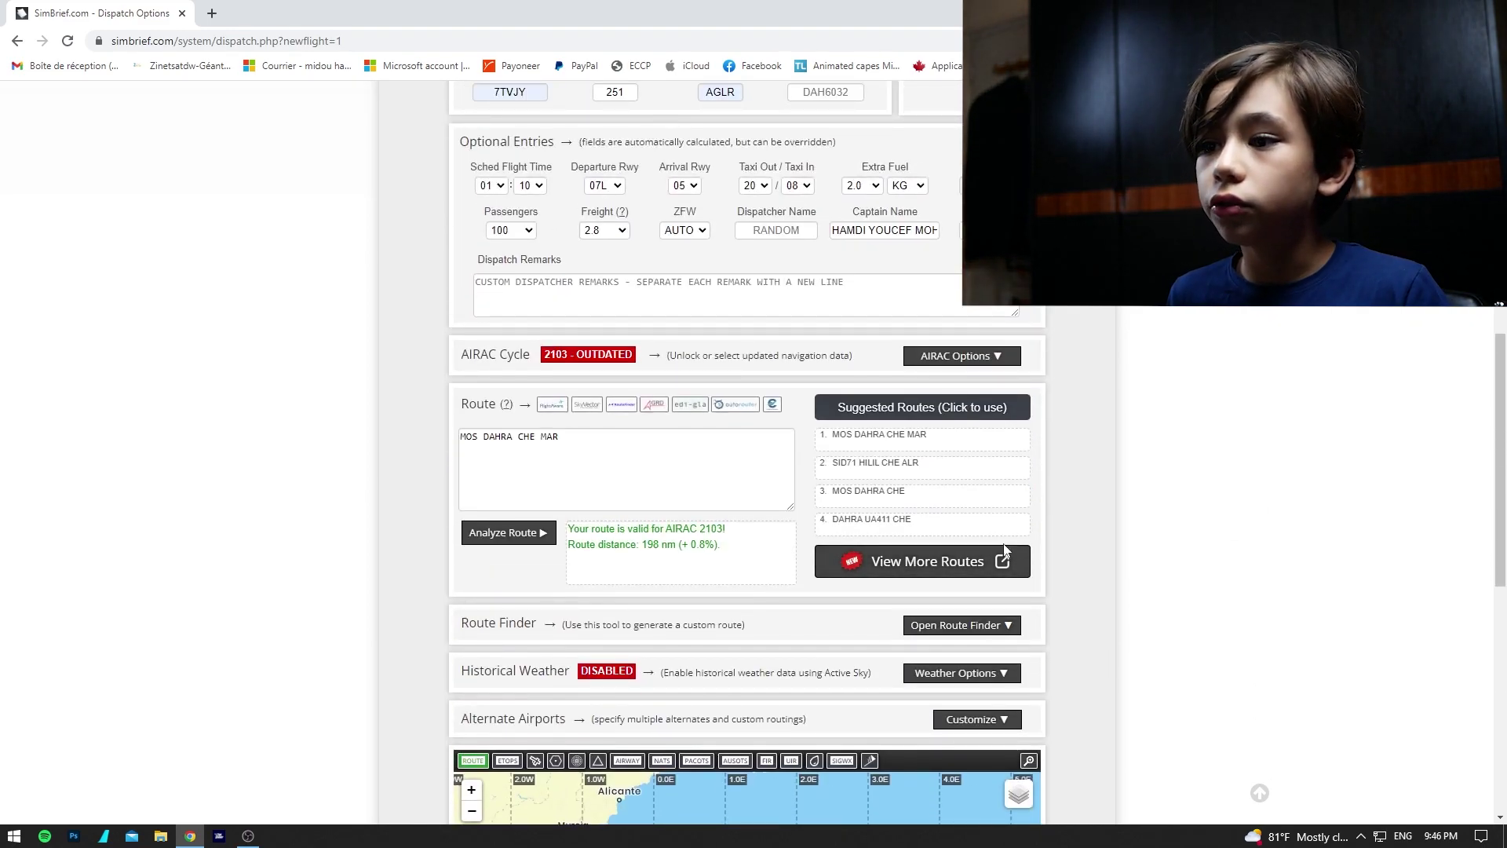
{"action": "left_click", "coordinate": [1002, 562]}
{"action": "scroll", "coordinate": [696, 499], "scroll_direction": "down", "scroll_amount": 5}
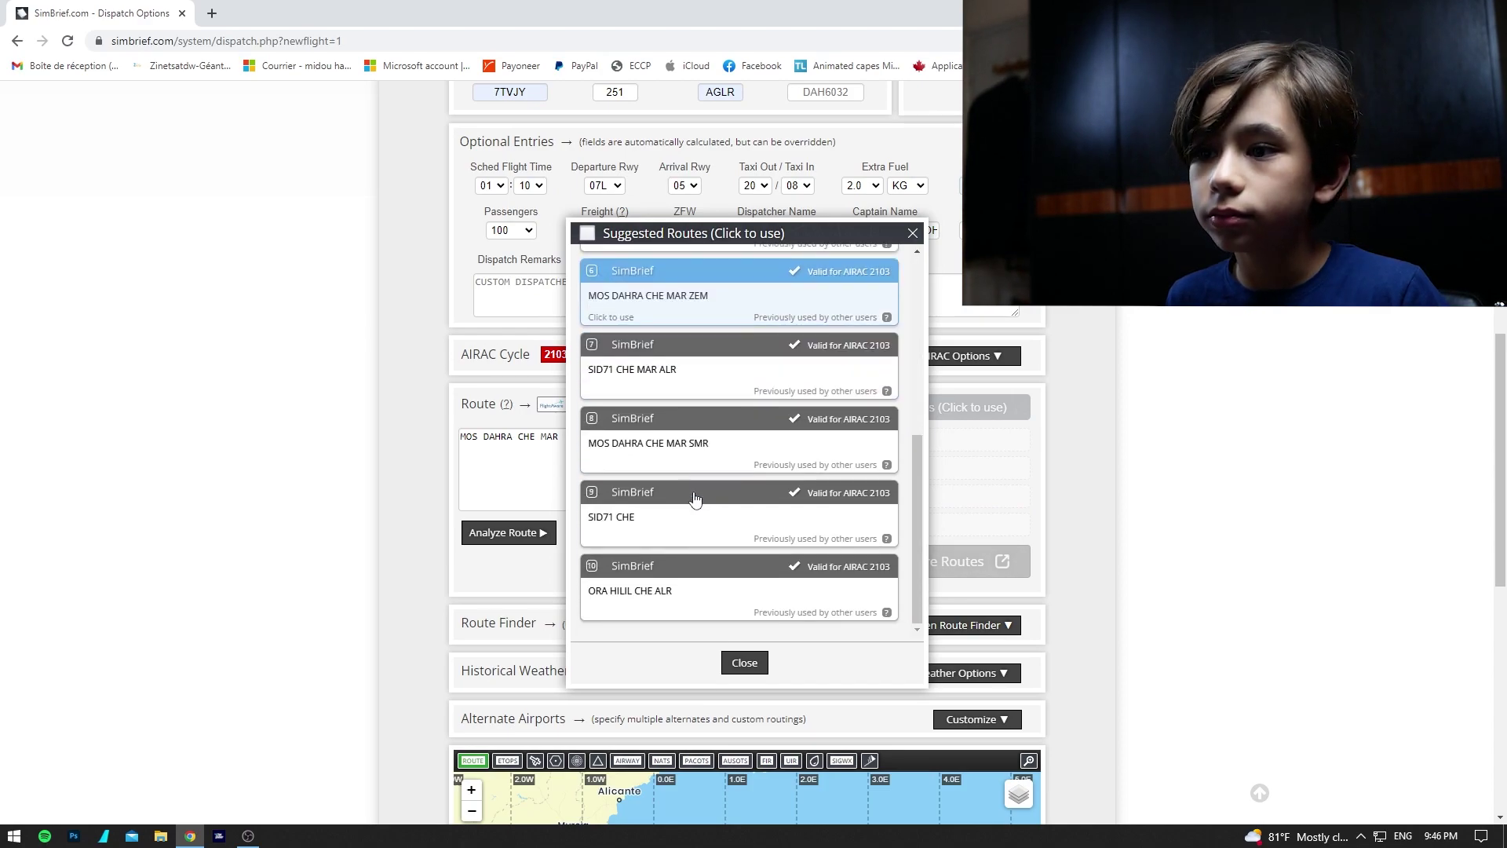
{"action": "left_click", "coordinate": [717, 590]}
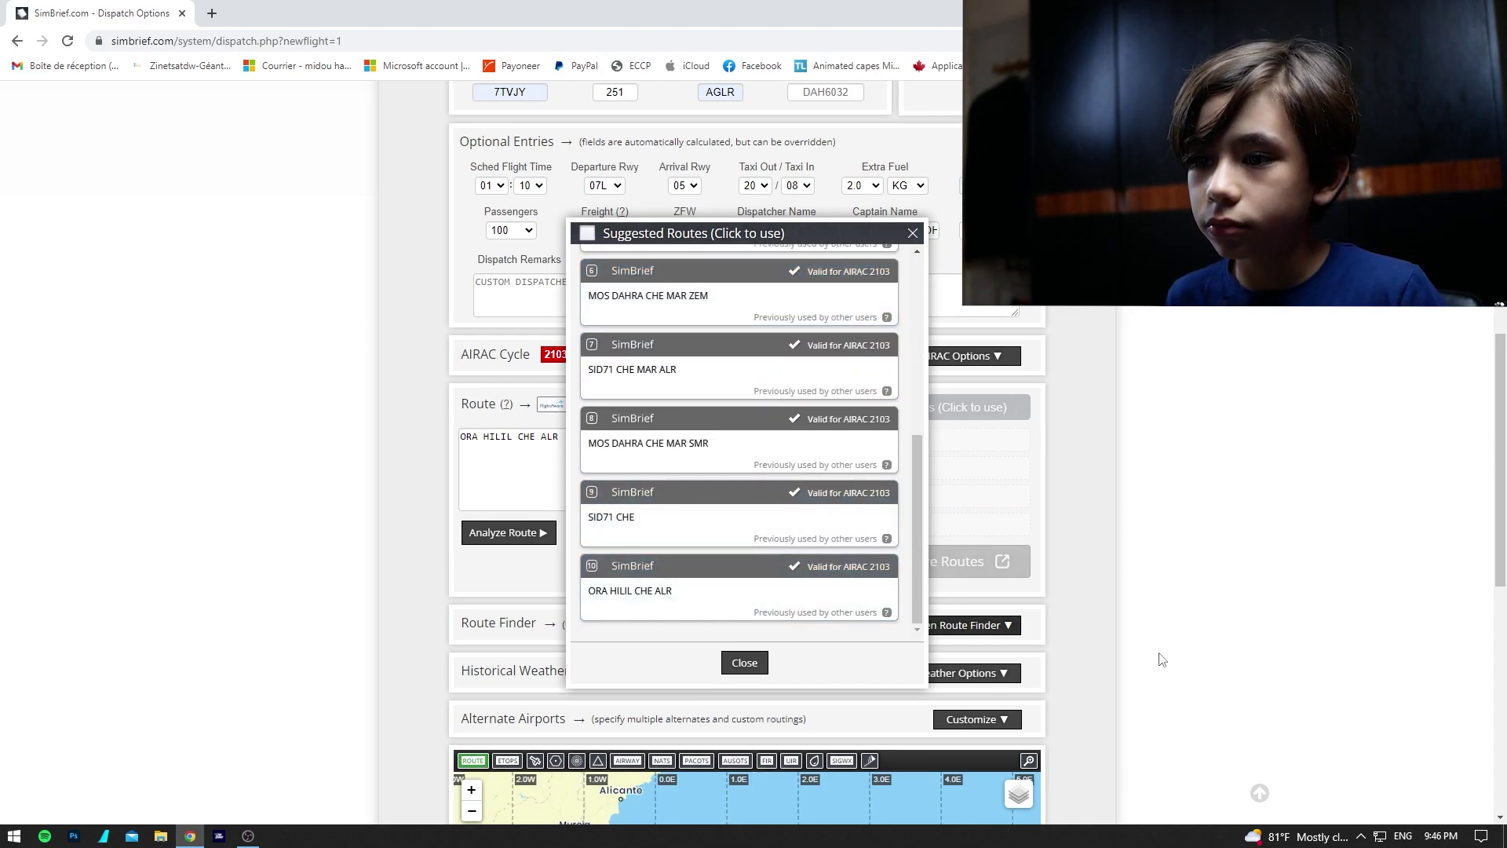
{"action": "left_click", "coordinate": [745, 663]}
{"action": "scroll", "coordinate": [1038, 601], "scroll_direction": "down", "scroll_amount": 7}
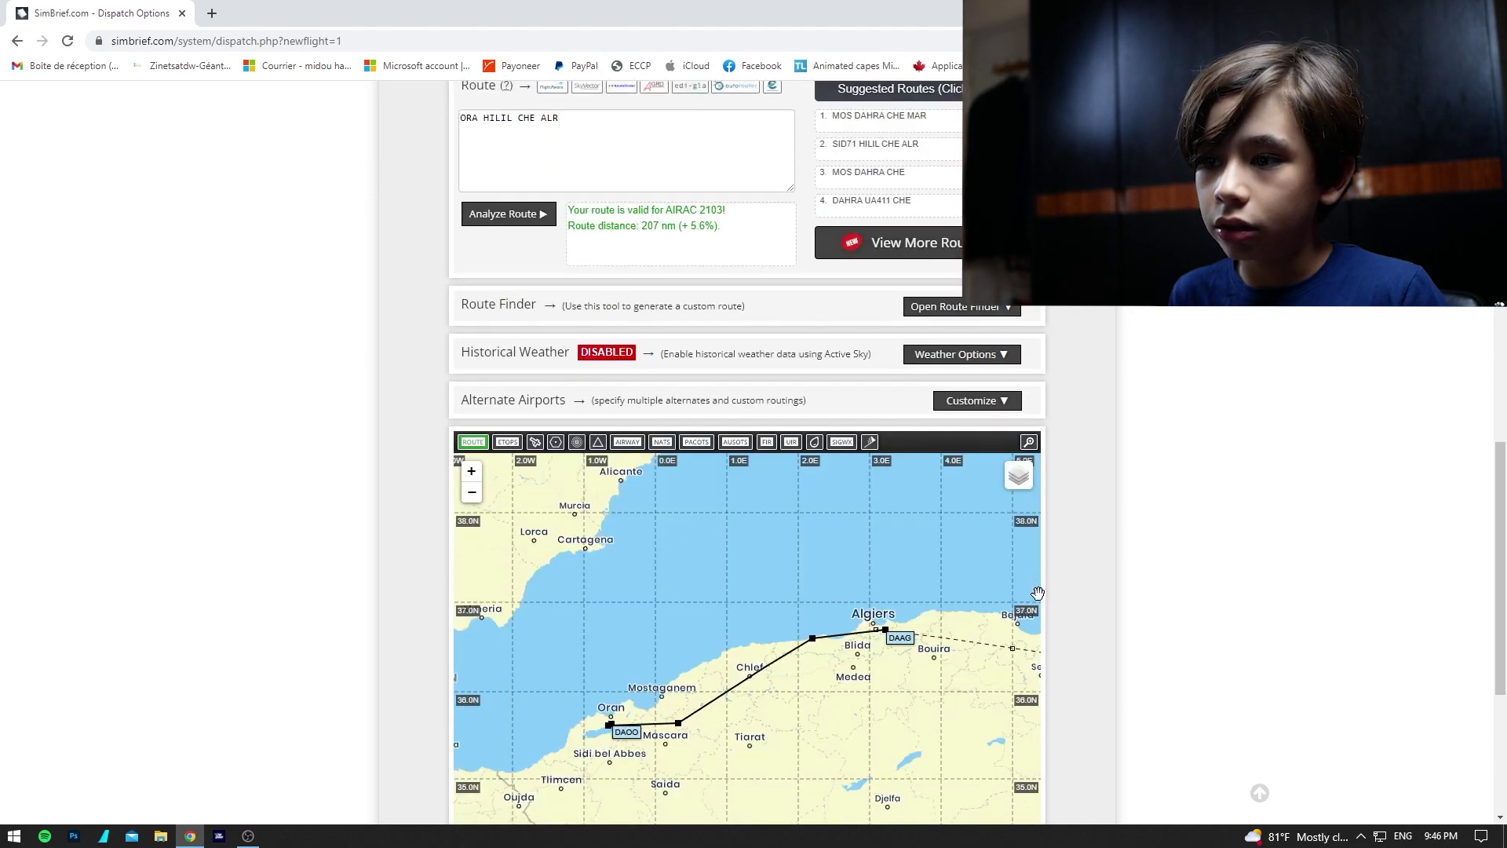
Restore the route MOS DAHRA CHE MAR and generate the flight.
{"action": "scroll", "coordinate": [1091, 573], "scroll_direction": "up", "scroll_amount": 9}
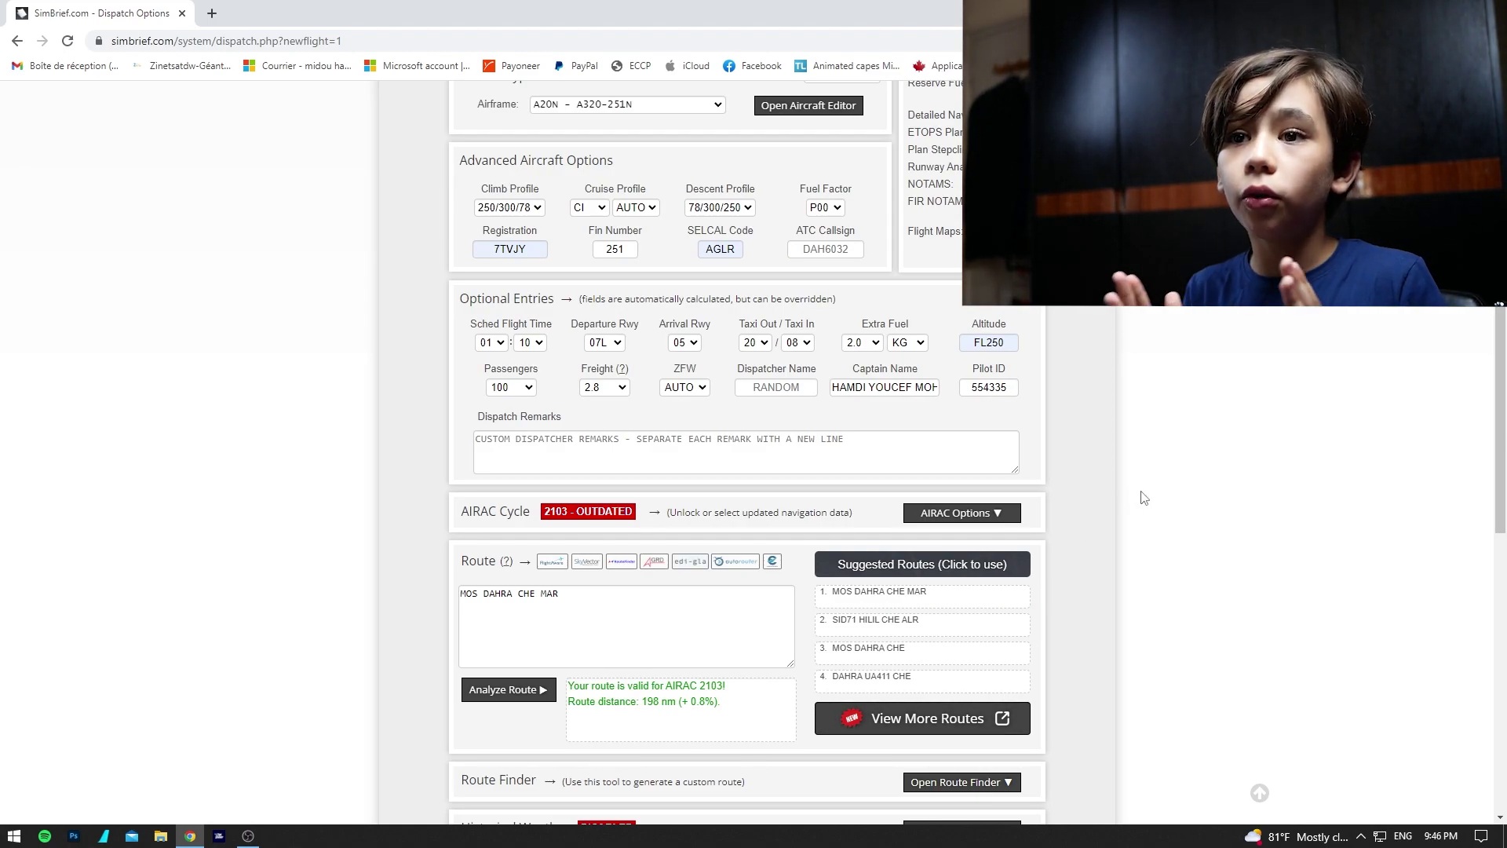
{"action": "scroll", "coordinate": [1144, 498], "scroll_direction": "down", "scroll_amount": 4}
{"action": "scroll", "coordinate": [1143, 498], "scroll_direction": "up", "scroll_amount": 10}
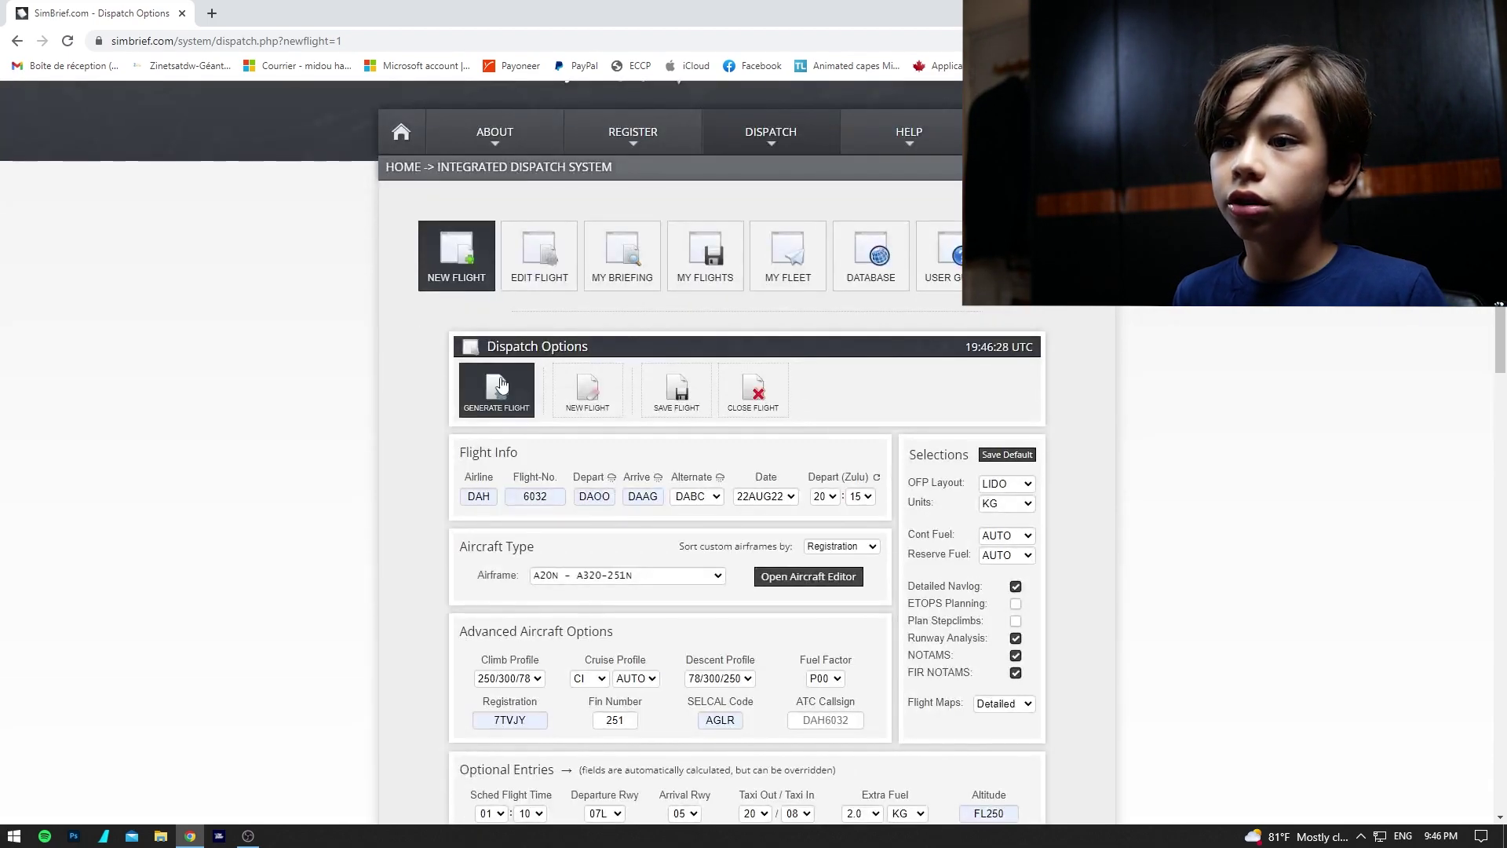
{"action": "left_click", "coordinate": [500, 380]}
{"action": "left_click", "coordinate": [722, 498]}
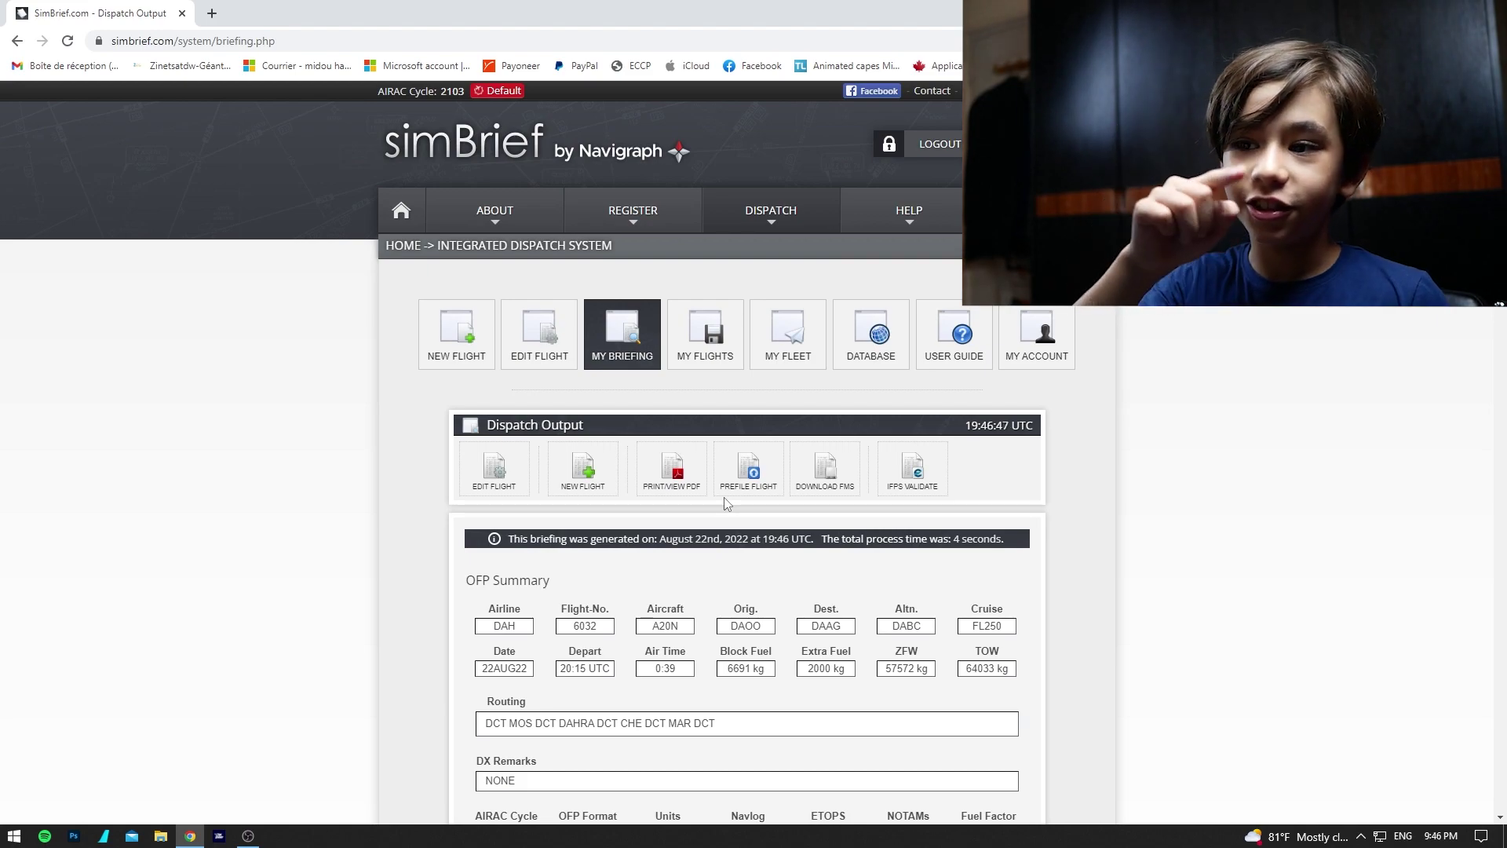
Review the OFP summary and follow the route on the briefing map from DAOO through TOC, DAHRA, TOD and CHE to MAR.
{"action": "scroll", "coordinate": [1069, 531], "scroll_direction": "down", "scroll_amount": 4}
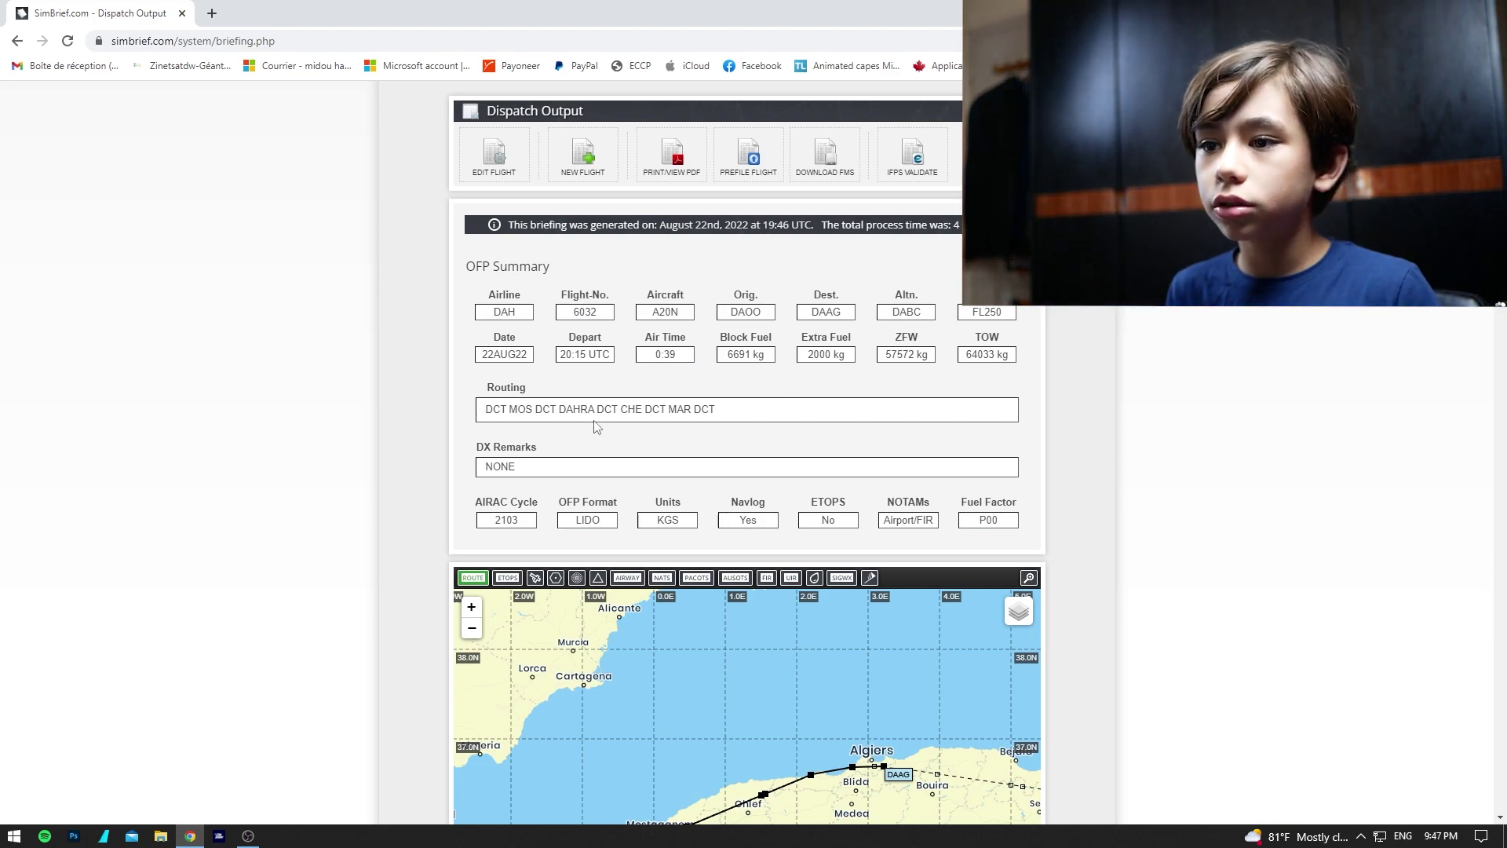
{"action": "scroll", "coordinate": [1343, 636], "scroll_direction": "down", "scroll_amount": 3}
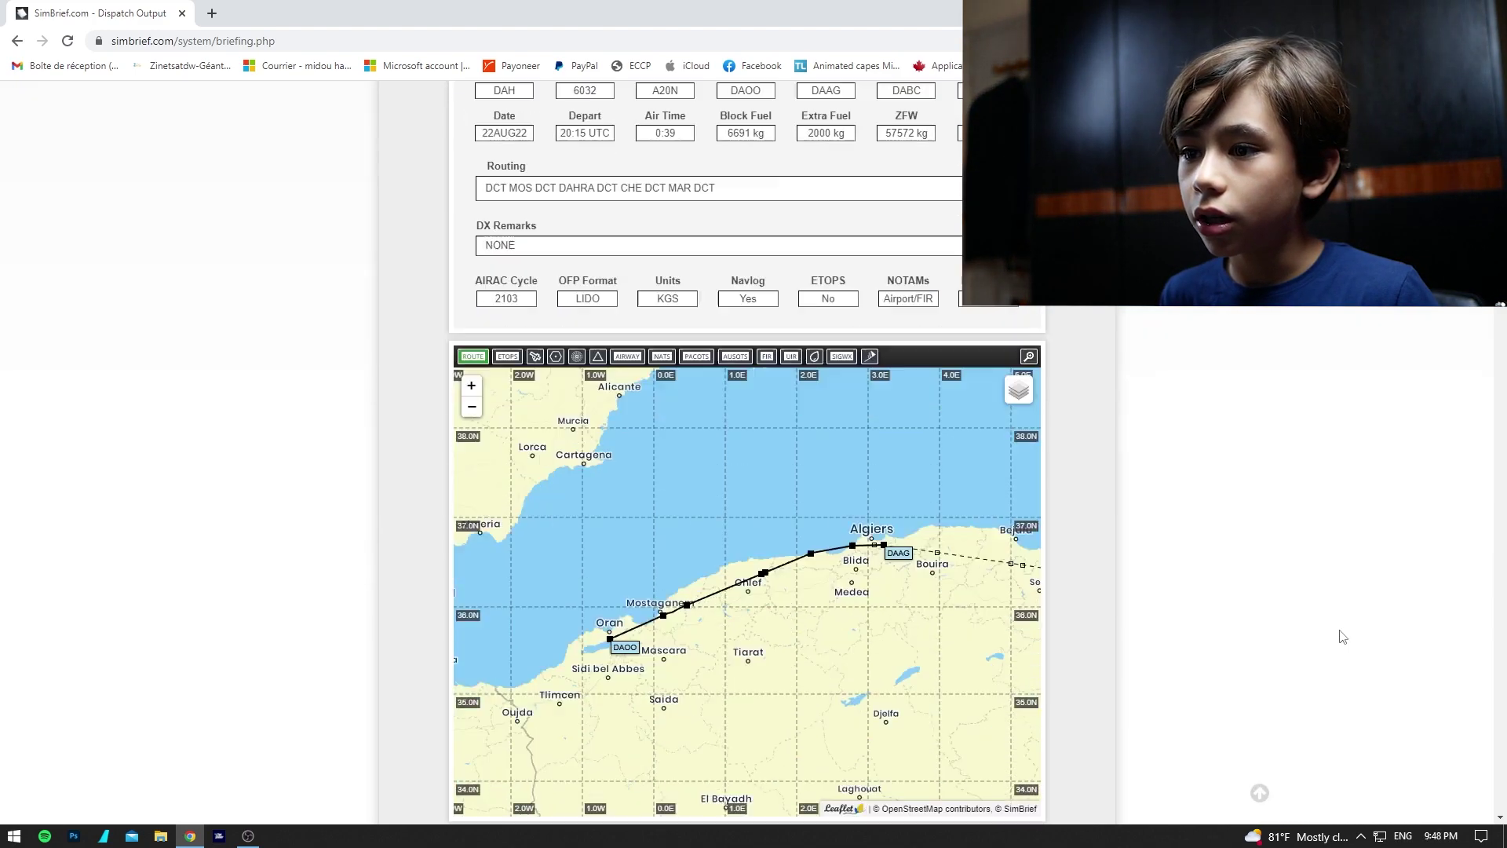
{"action": "scroll", "coordinate": [1343, 636], "scroll_direction": "down", "scroll_amount": 1}
{"action": "scroll", "coordinate": [820, 507], "scroll_direction": "up", "scroll_amount": 1}
{"action": "left_click_drag", "start_coordinate": [820, 507], "coordinate": [881, 549]}
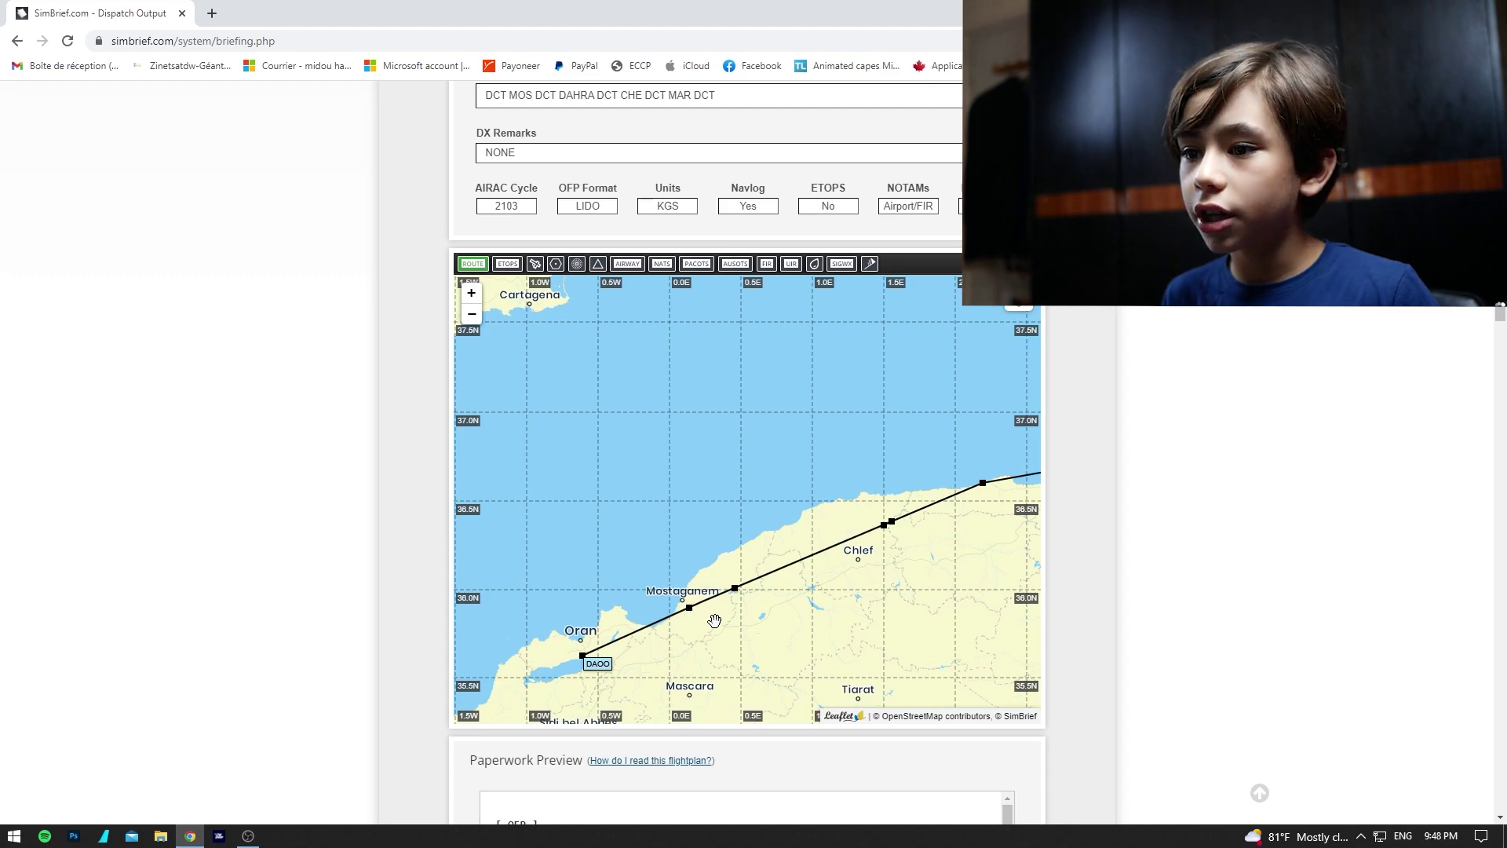
{"action": "scroll", "coordinate": [741, 608], "scroll_direction": "up", "scroll_amount": 1}
{"action": "scroll", "coordinate": [730, 594], "scroll_direction": "up", "scroll_amount": 1}
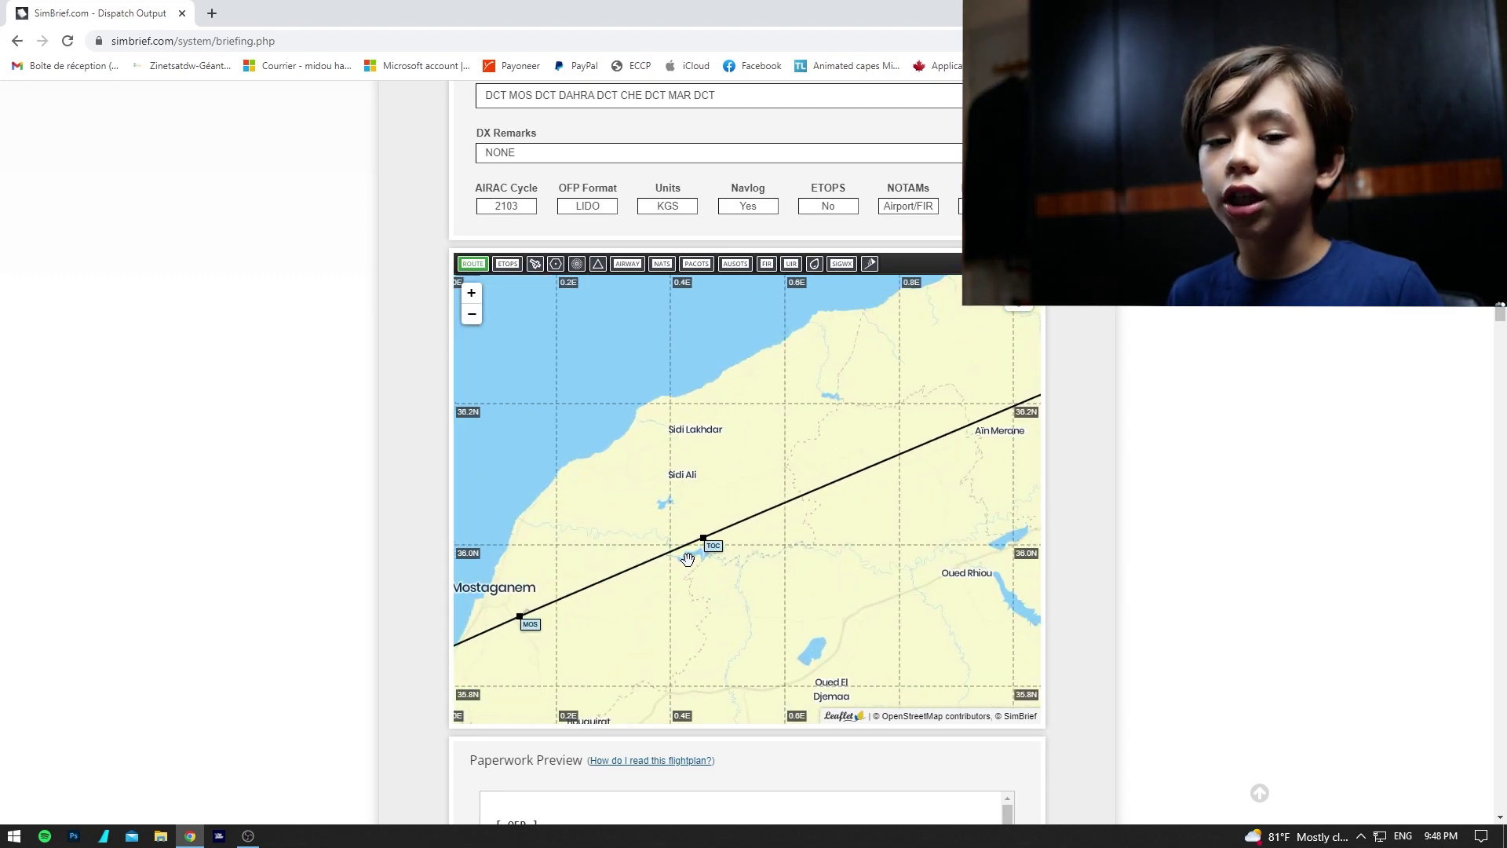
{"action": "left_click_drag", "start_coordinate": [774, 549], "coordinate": [646, 549]}
{"action": "left_click_drag", "start_coordinate": [898, 440], "coordinate": [738, 540]}
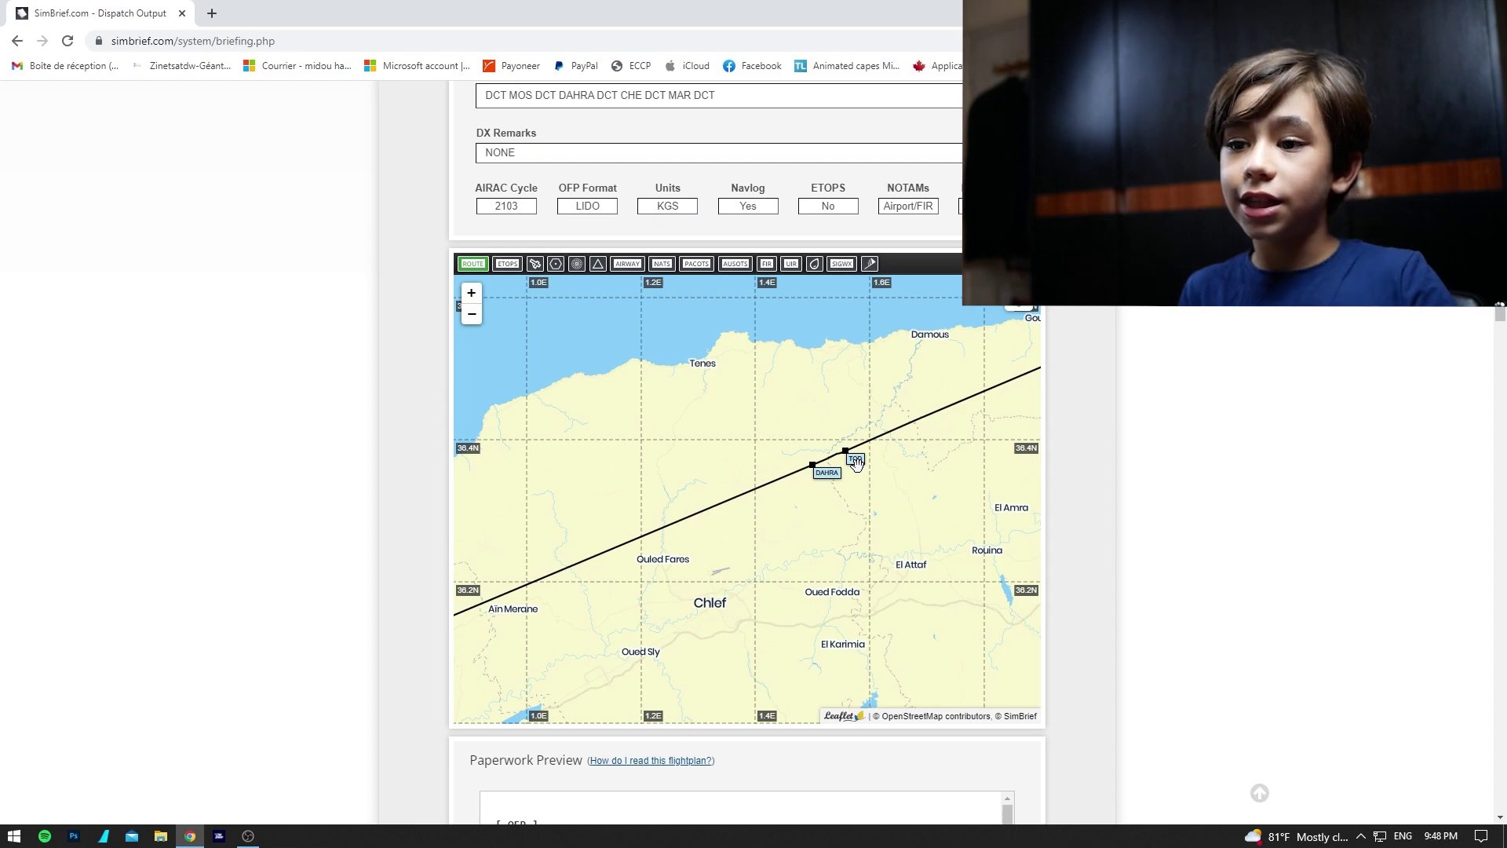
{"action": "left_click_drag", "start_coordinate": [908, 444], "coordinate": [722, 485]}
{"action": "mouse_move", "coordinate": [924, 447]}
{"action": "left_mouse_down"}
{"action": "mouse_move", "coordinate": [828, 498]}
{"action": "mouse_move", "coordinate": [757, 497]}
{"action": "mouse_move", "coordinate": [664, 559]}
{"action": "mouse_move", "coordinate": [770, 521]}
{"action": "left_mouse_up"}
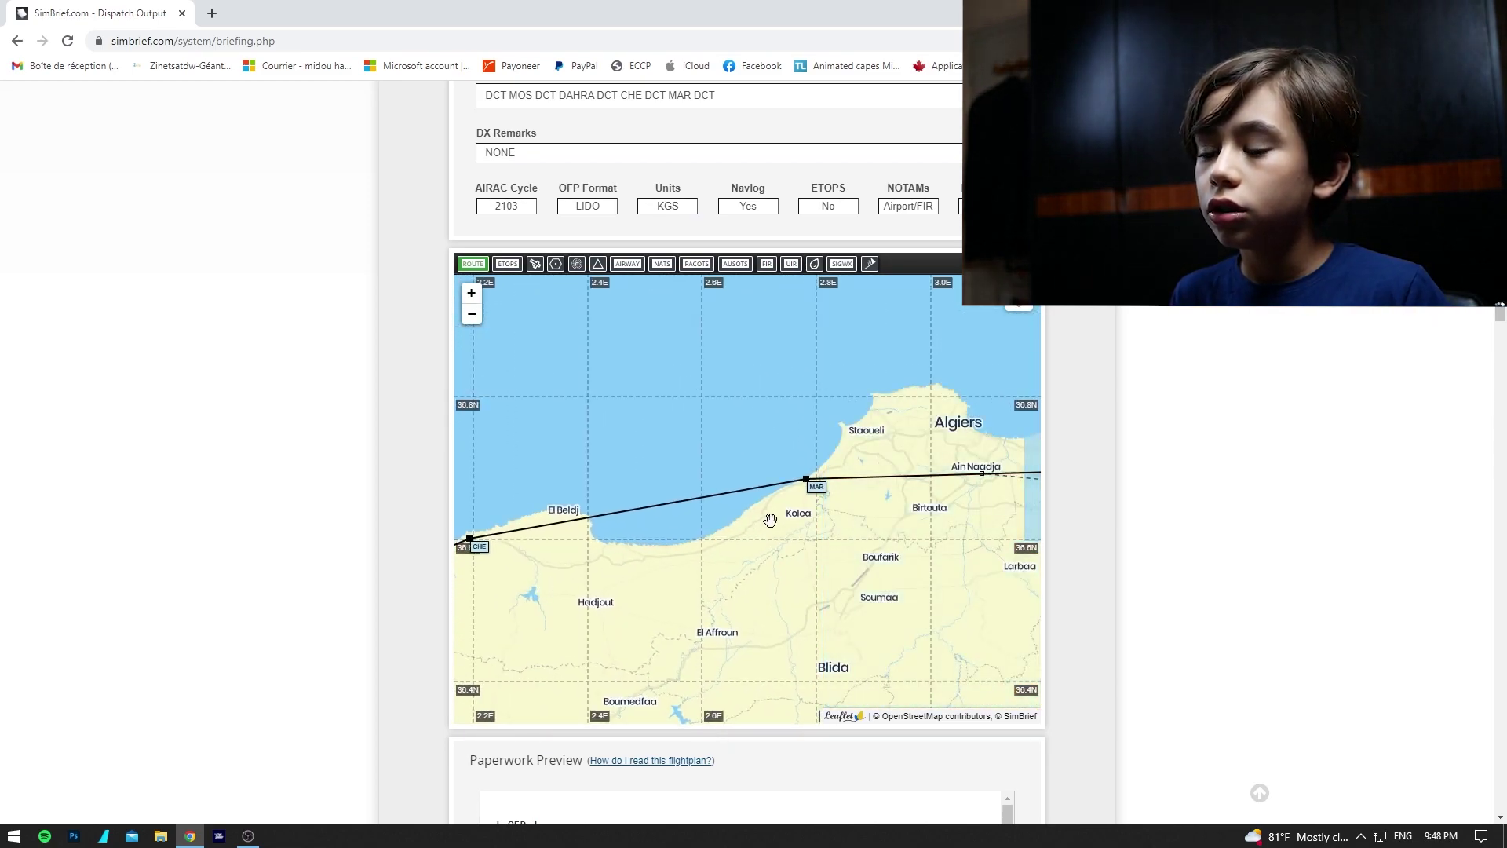
Examine the flight data and planned fuel in the OFP paperwork preview.
{"action": "scroll", "coordinate": [1215, 473], "scroll_direction": "down", "scroll_amount": 1}
{"action": "scroll", "coordinate": [1215, 473], "scroll_direction": "down", "scroll_amount": 8}
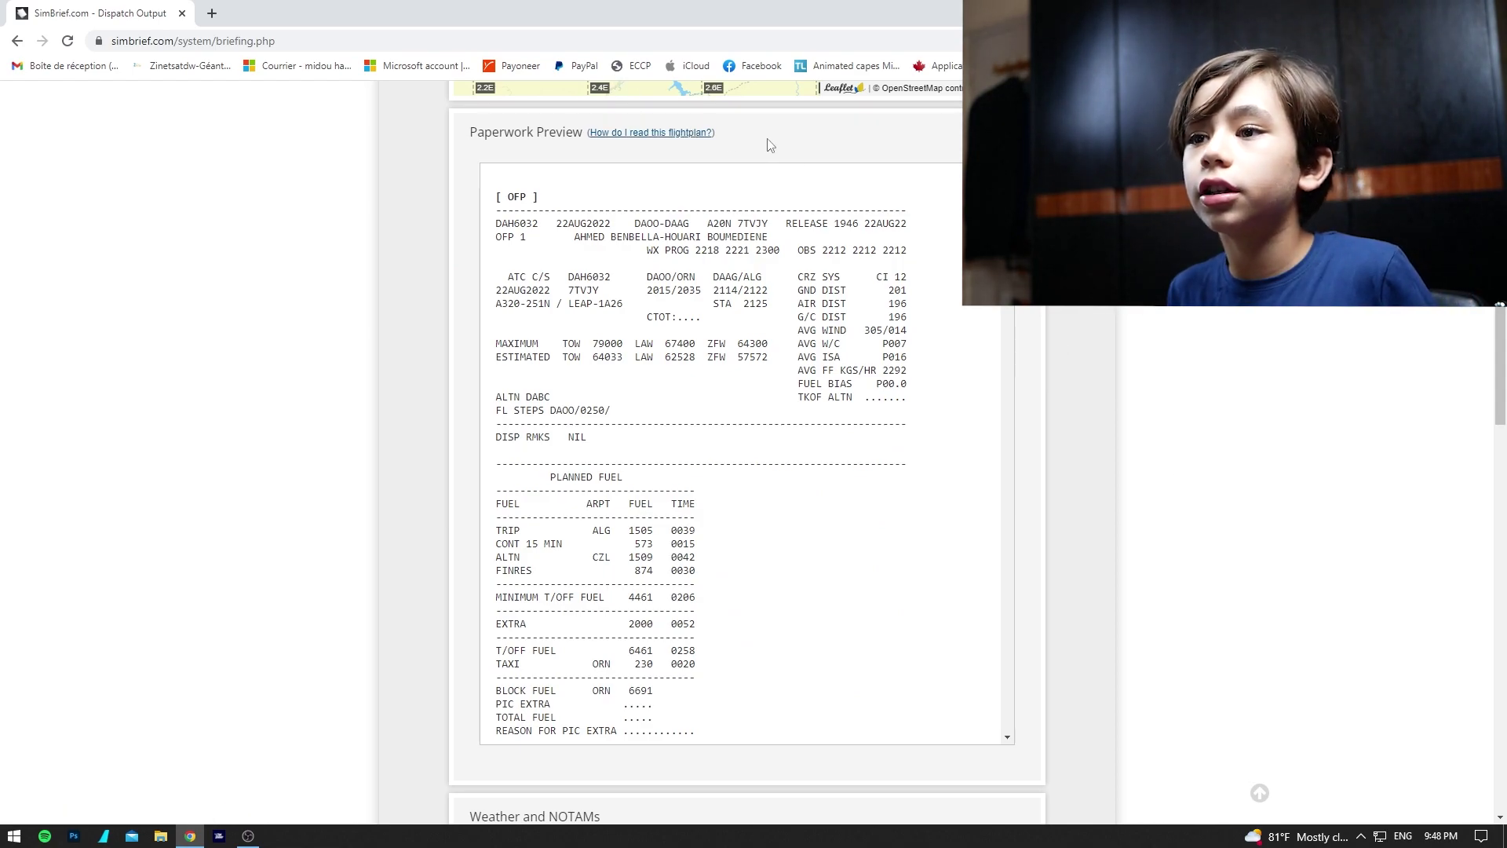
Open the guide on reading the flight plan, check the explanation of the departure airport code in the LIDO sample, and close it.
{"action": "left_click", "coordinate": [699, 138]}
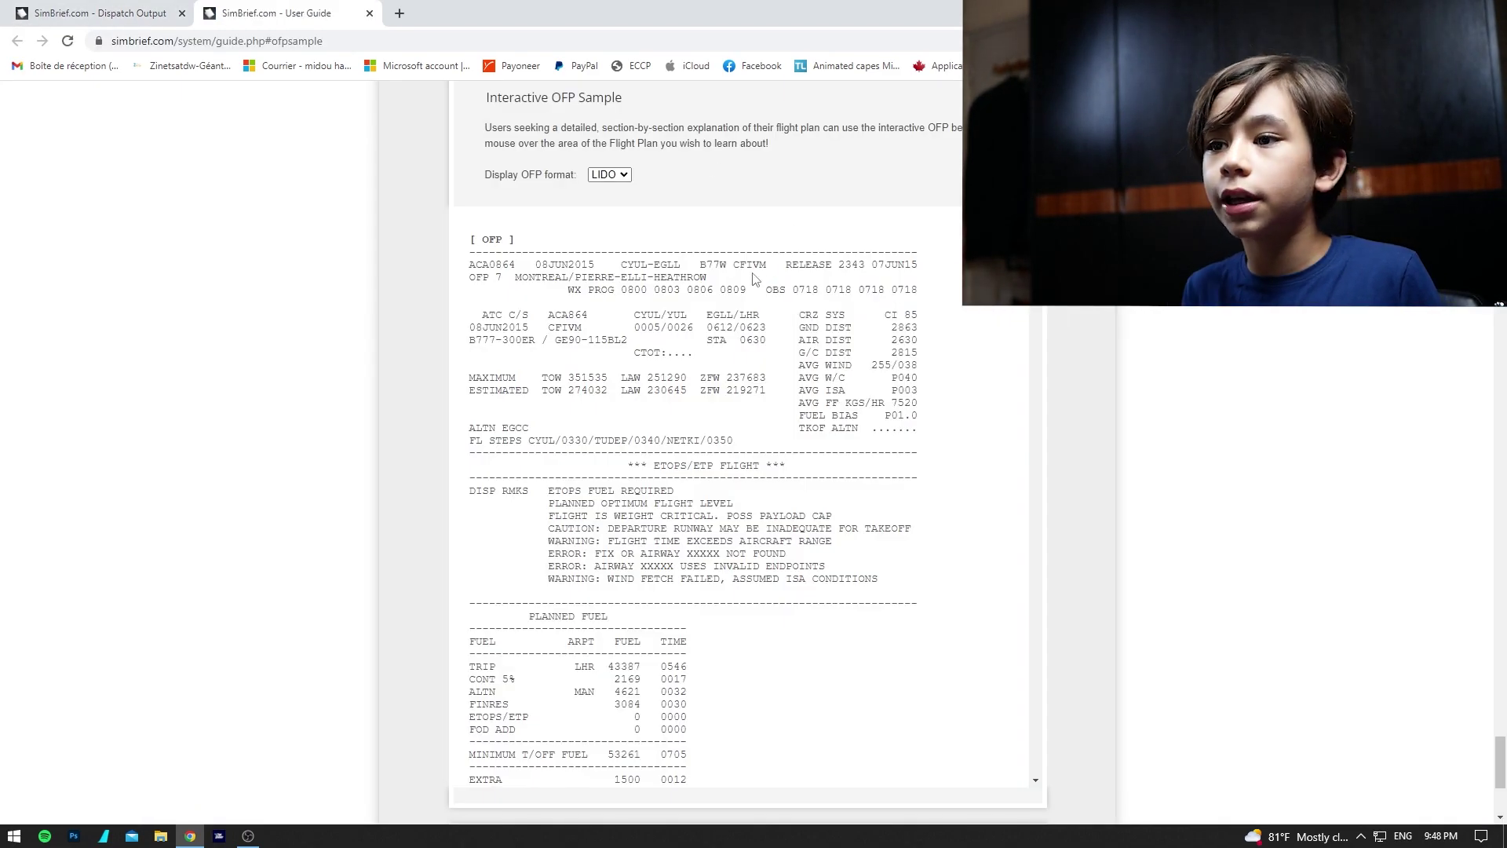
{"action": "mouse_move", "coordinate": [639, 270]}
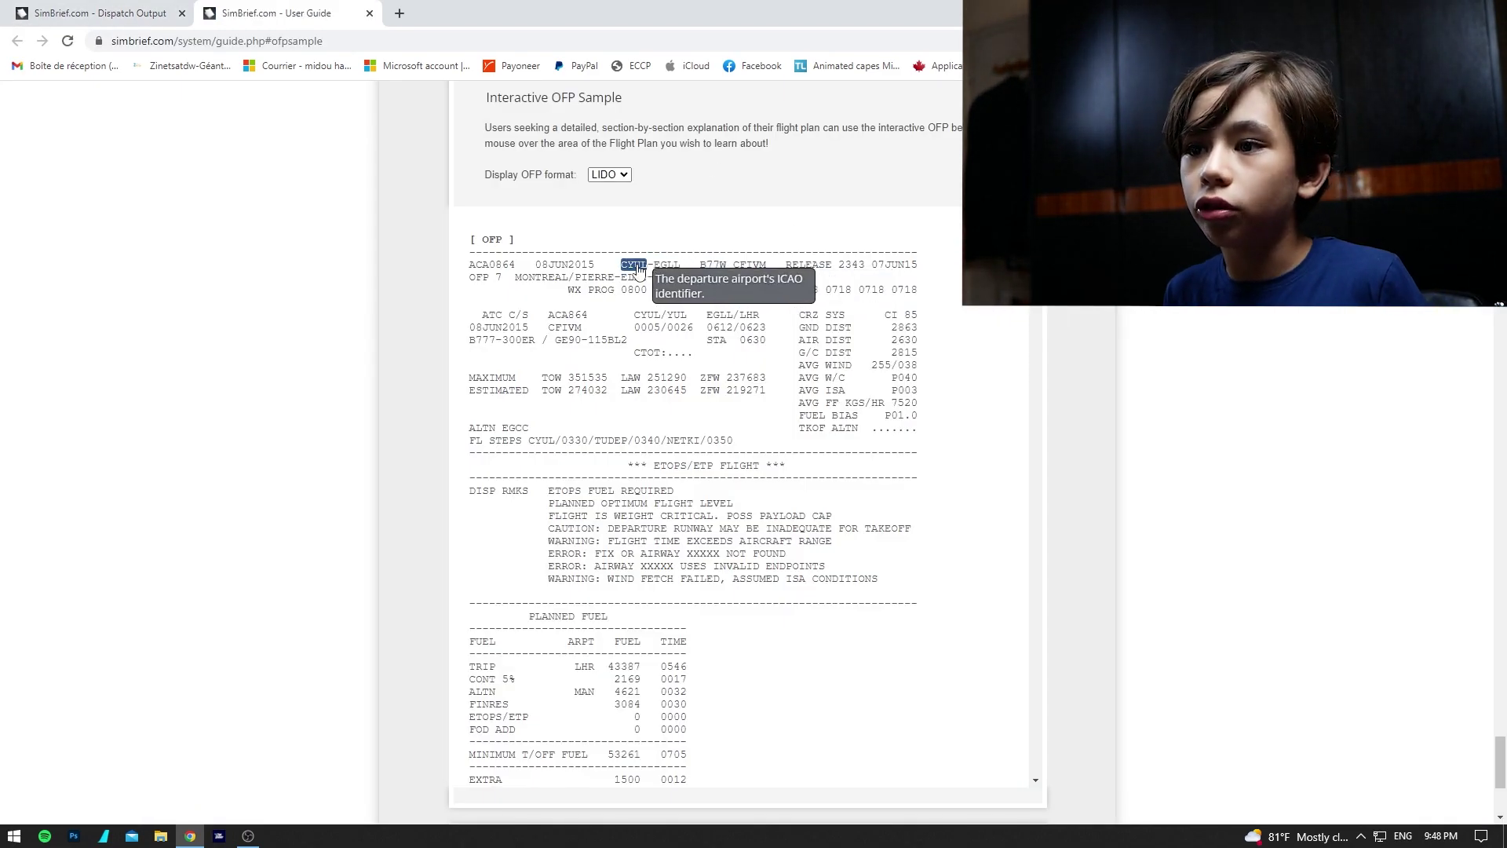
{"action": "left_click", "coordinate": [369, 14]}
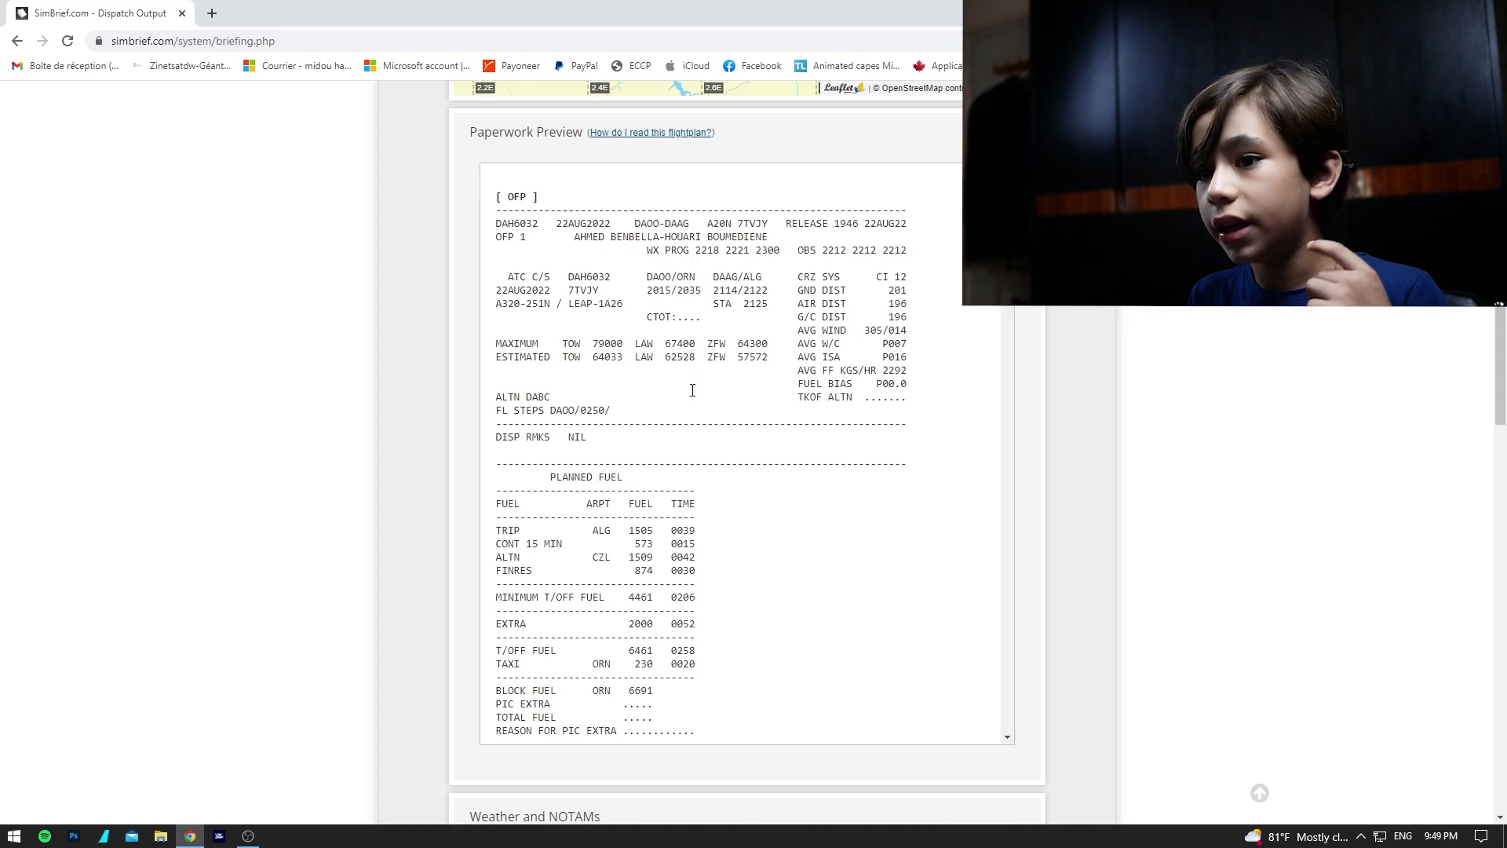
Read the planned fuel, routing, operational impacts, times and weights sections of the OFP paperwork preview.
{"action": "scroll", "coordinate": [693, 390], "scroll_direction": "down", "scroll_amount": 3}
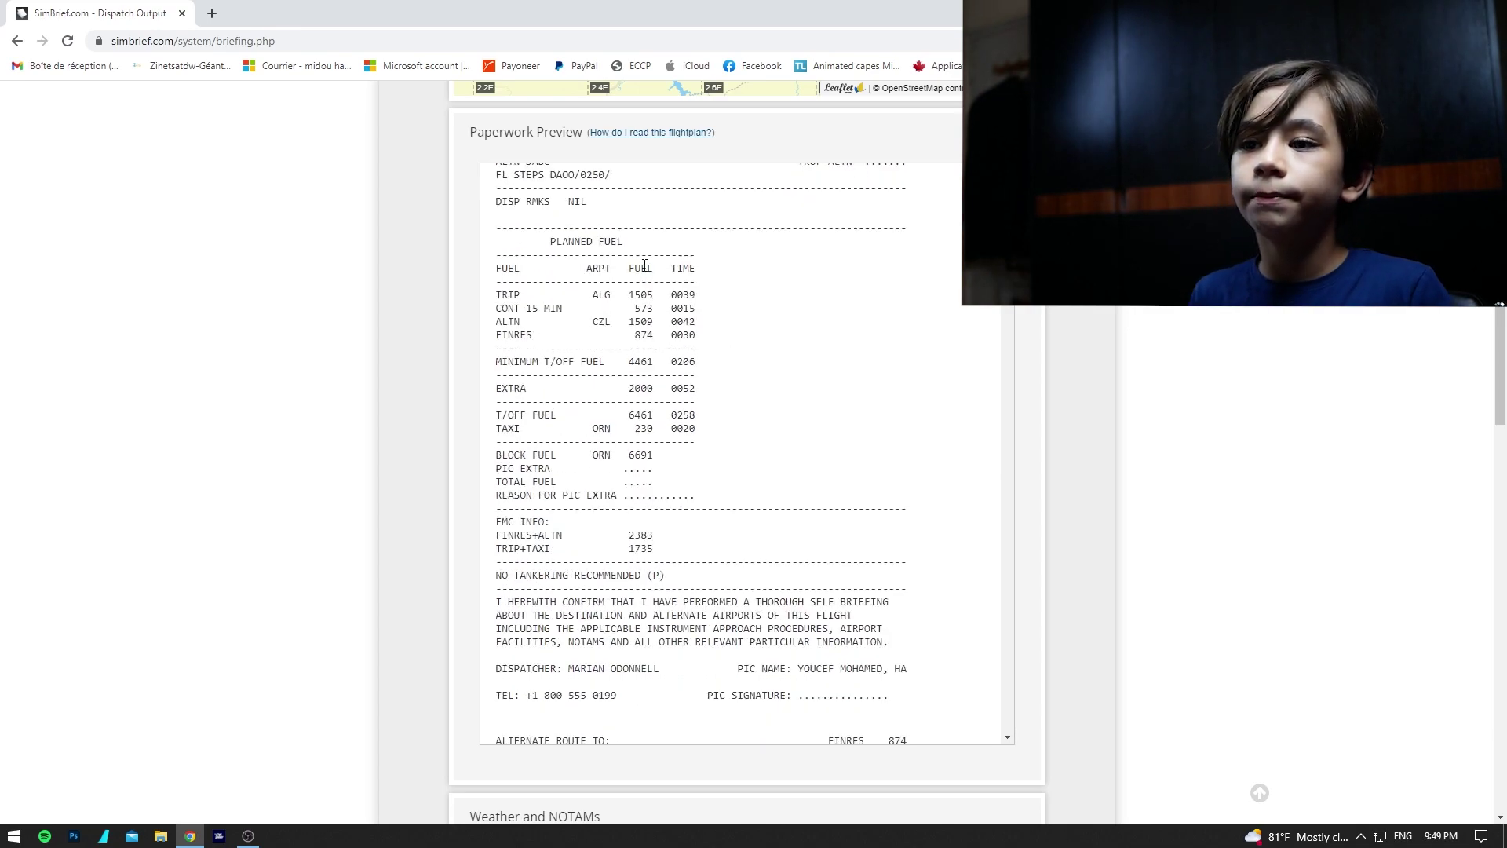
{"action": "scroll", "coordinate": [714, 370], "scroll_direction": "up", "scroll_amount": 3}
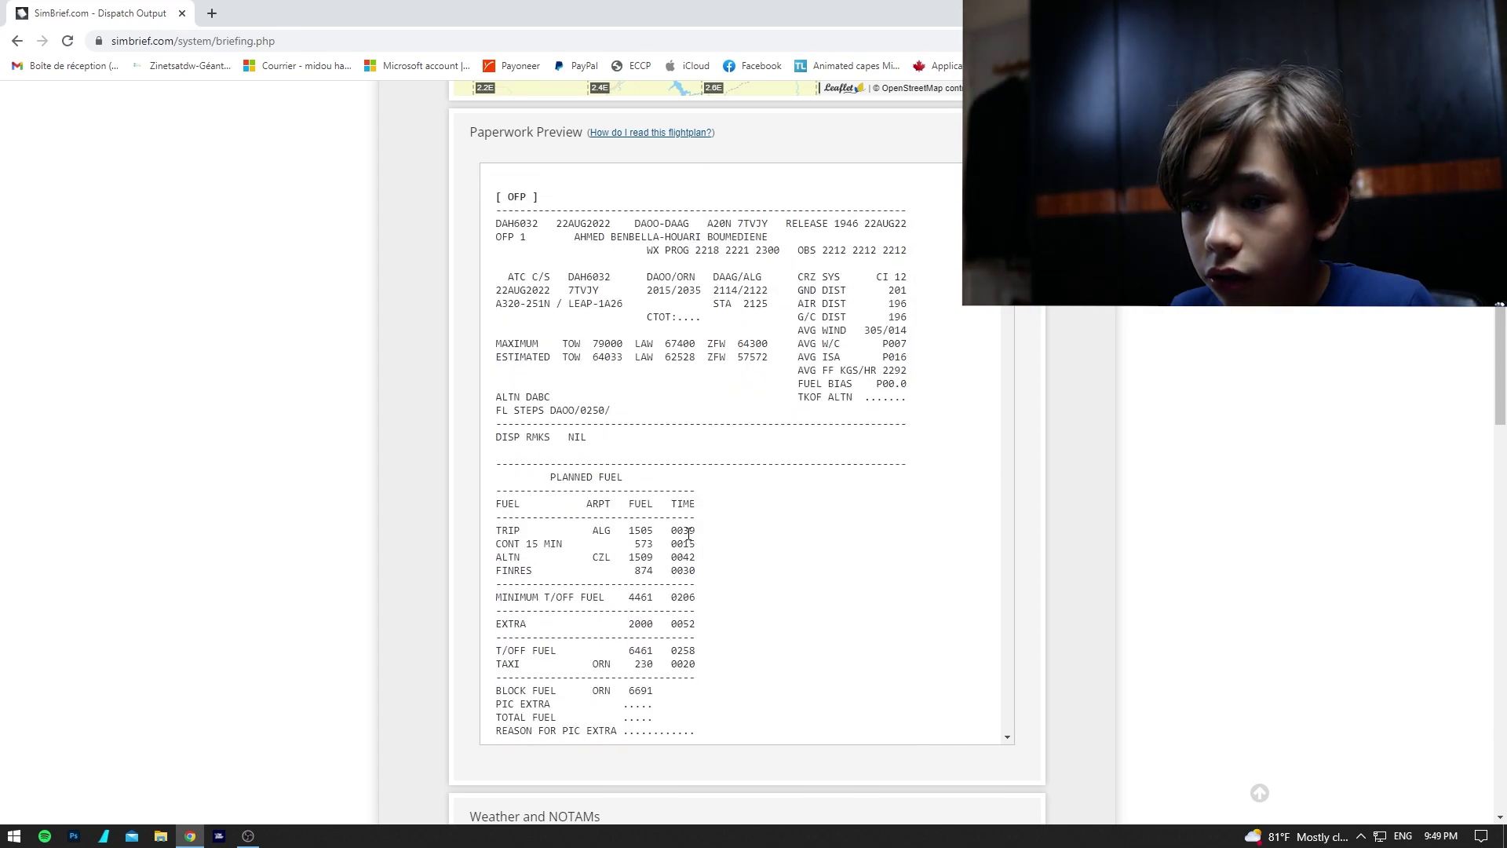
{"action": "scroll", "coordinate": [683, 538], "scroll_direction": "down", "scroll_amount": 1}
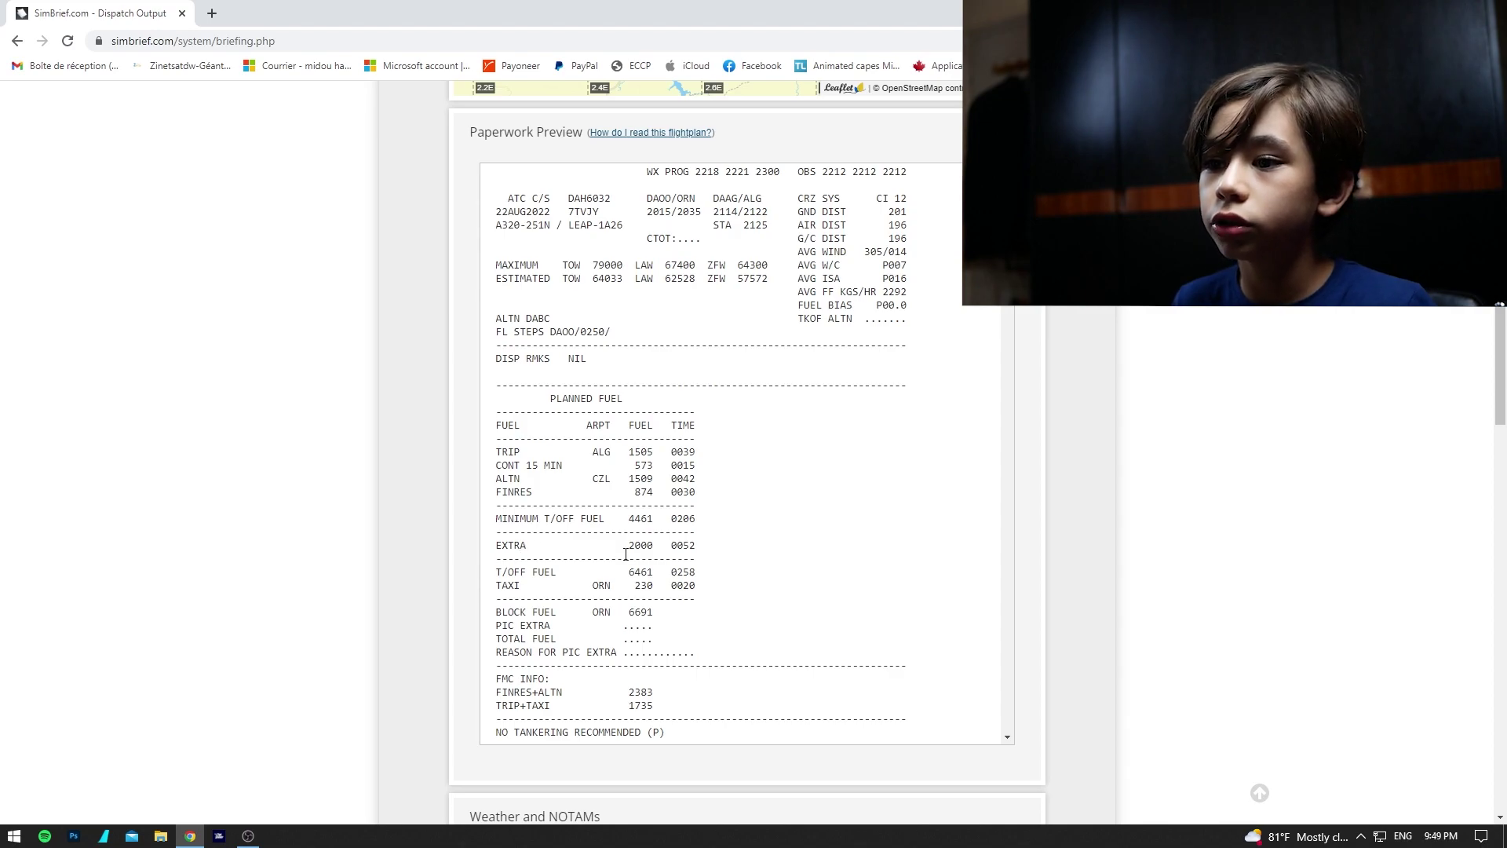
{"action": "scroll", "coordinate": [726, 568], "scroll_direction": "down", "scroll_amount": 4}
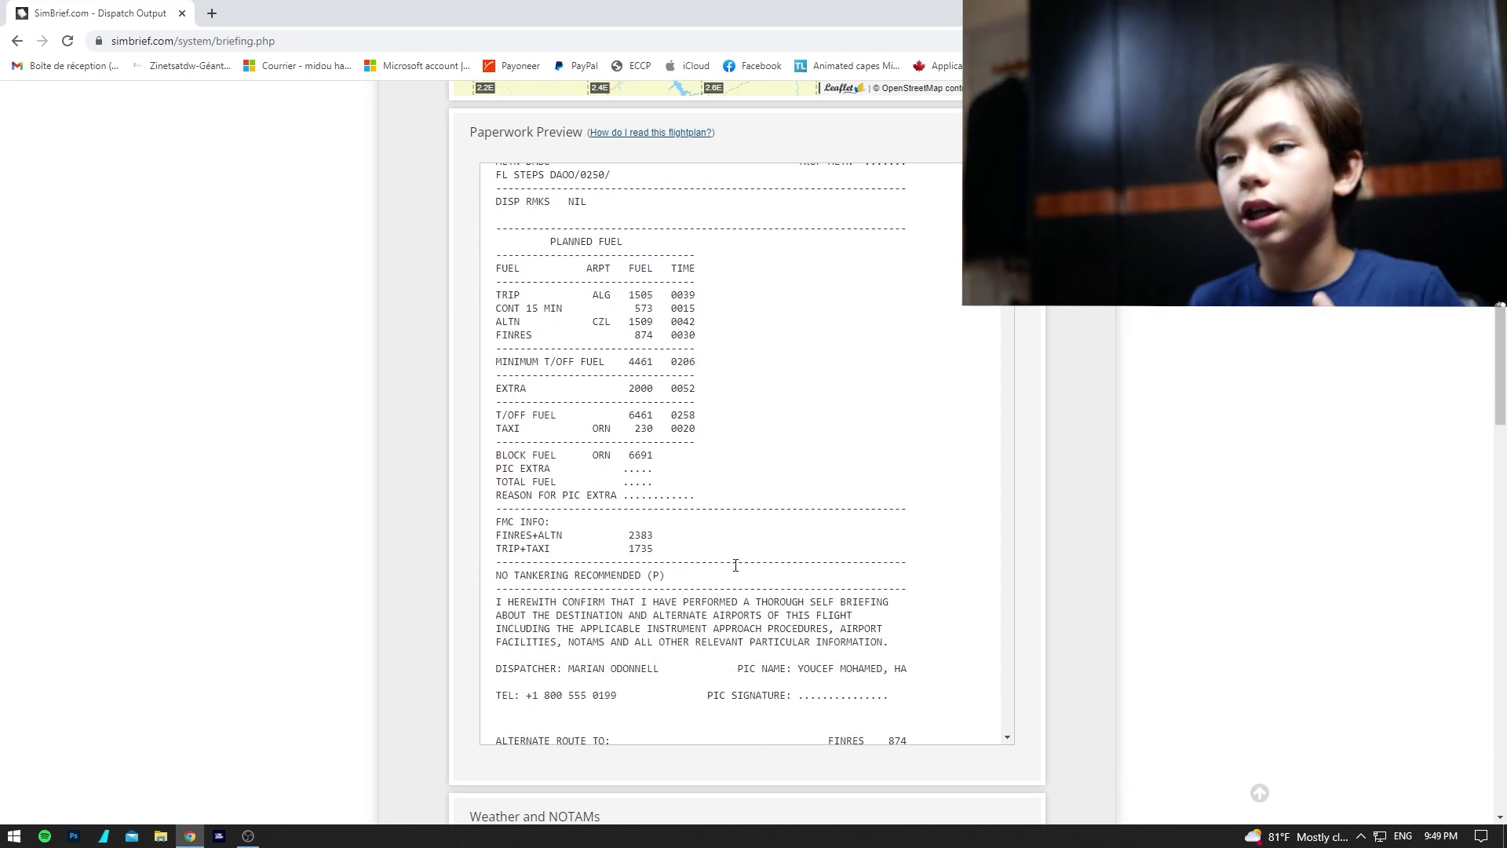
{"action": "scroll", "coordinate": [737, 571], "scroll_direction": "down", "scroll_amount": 10}
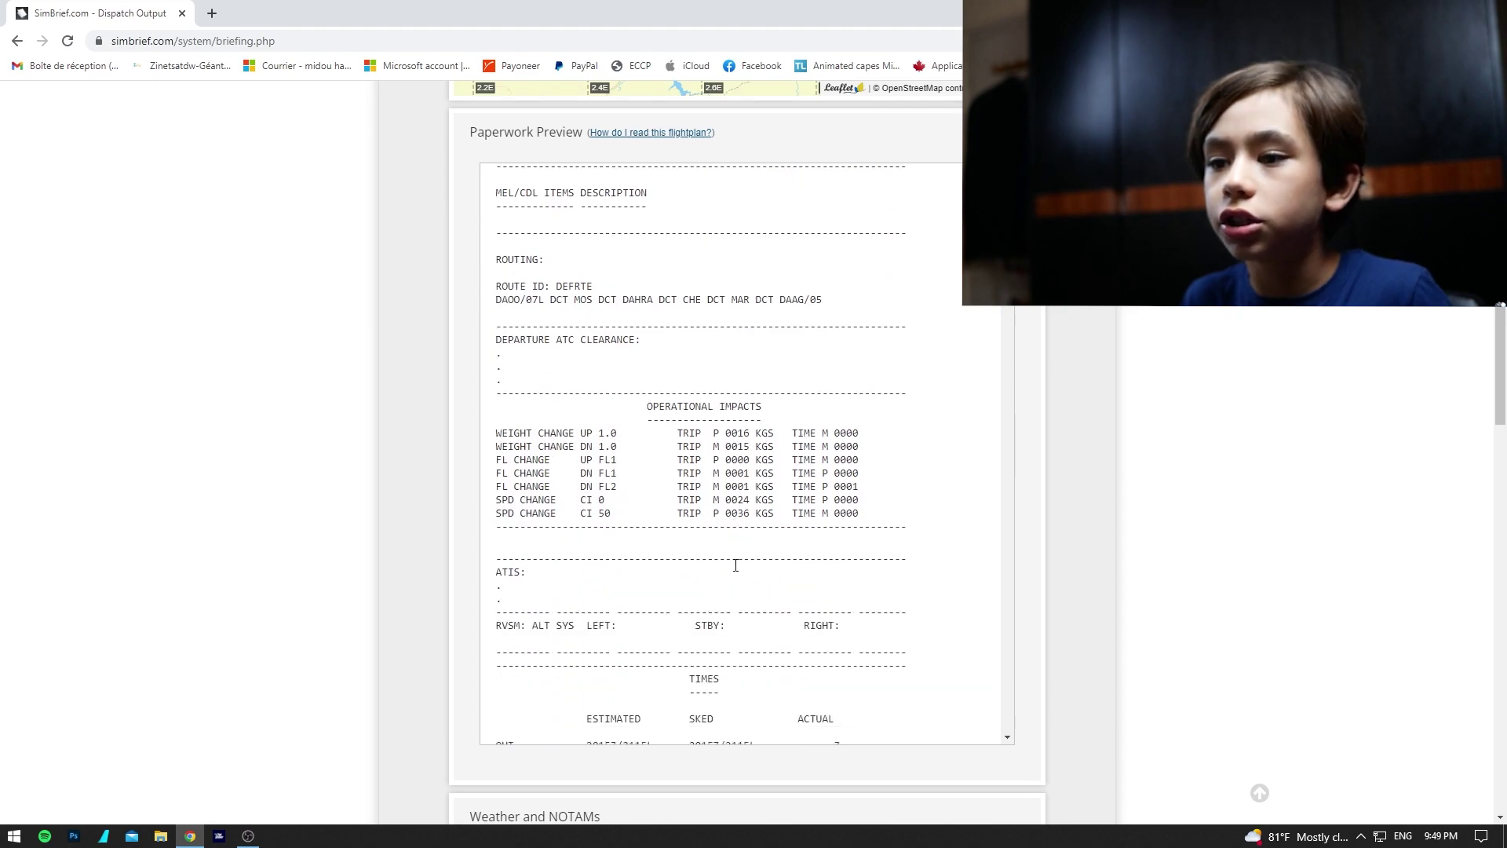
{"action": "scroll", "coordinate": [722, 559], "scroll_direction": "down", "scroll_amount": 1}
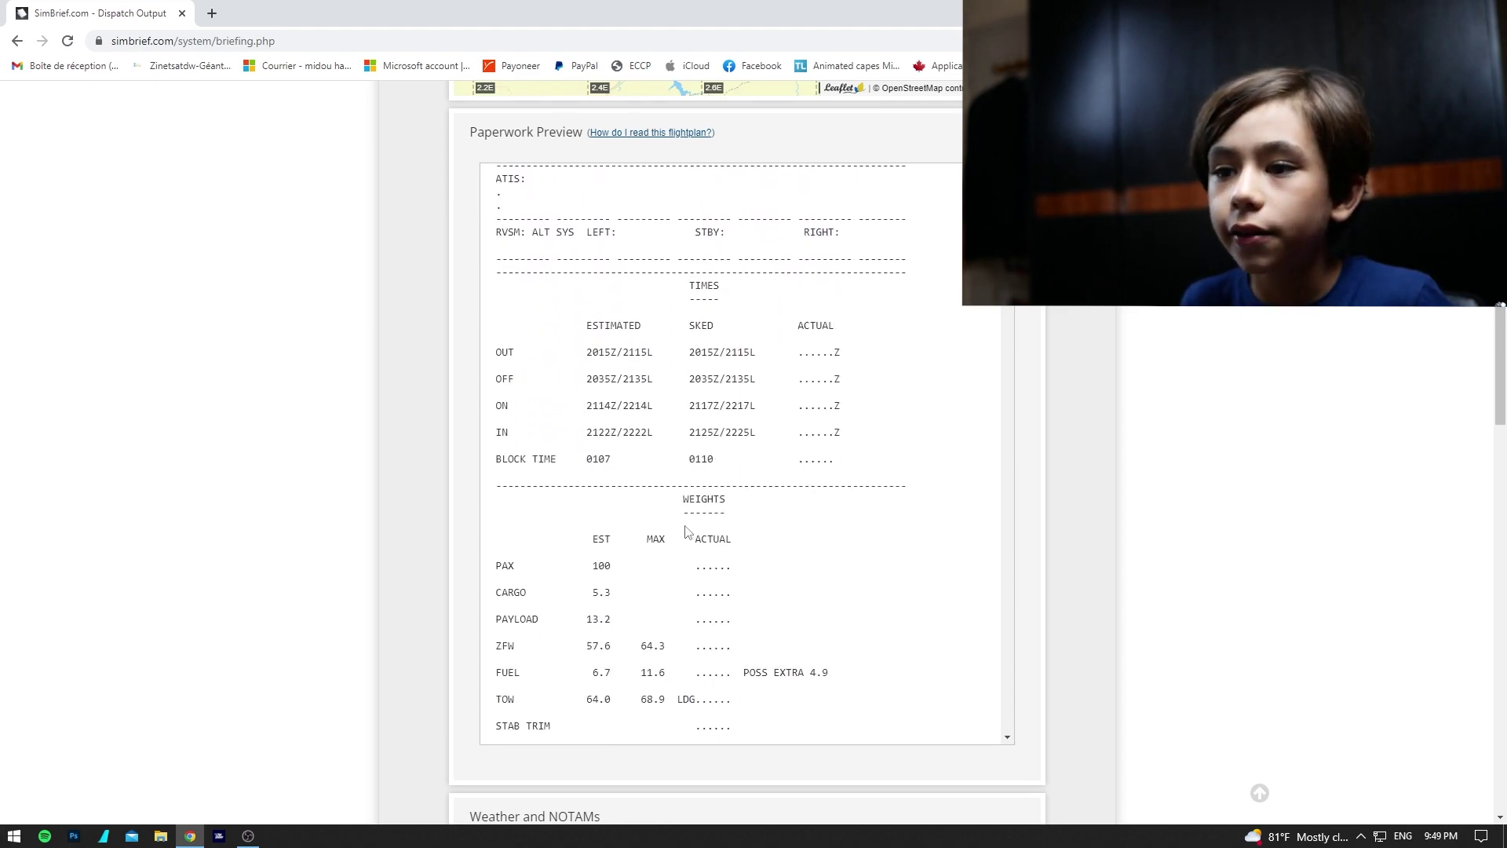
{"action": "scroll", "coordinate": [628, 502], "scroll_direction": "down", "scroll_amount": 2}
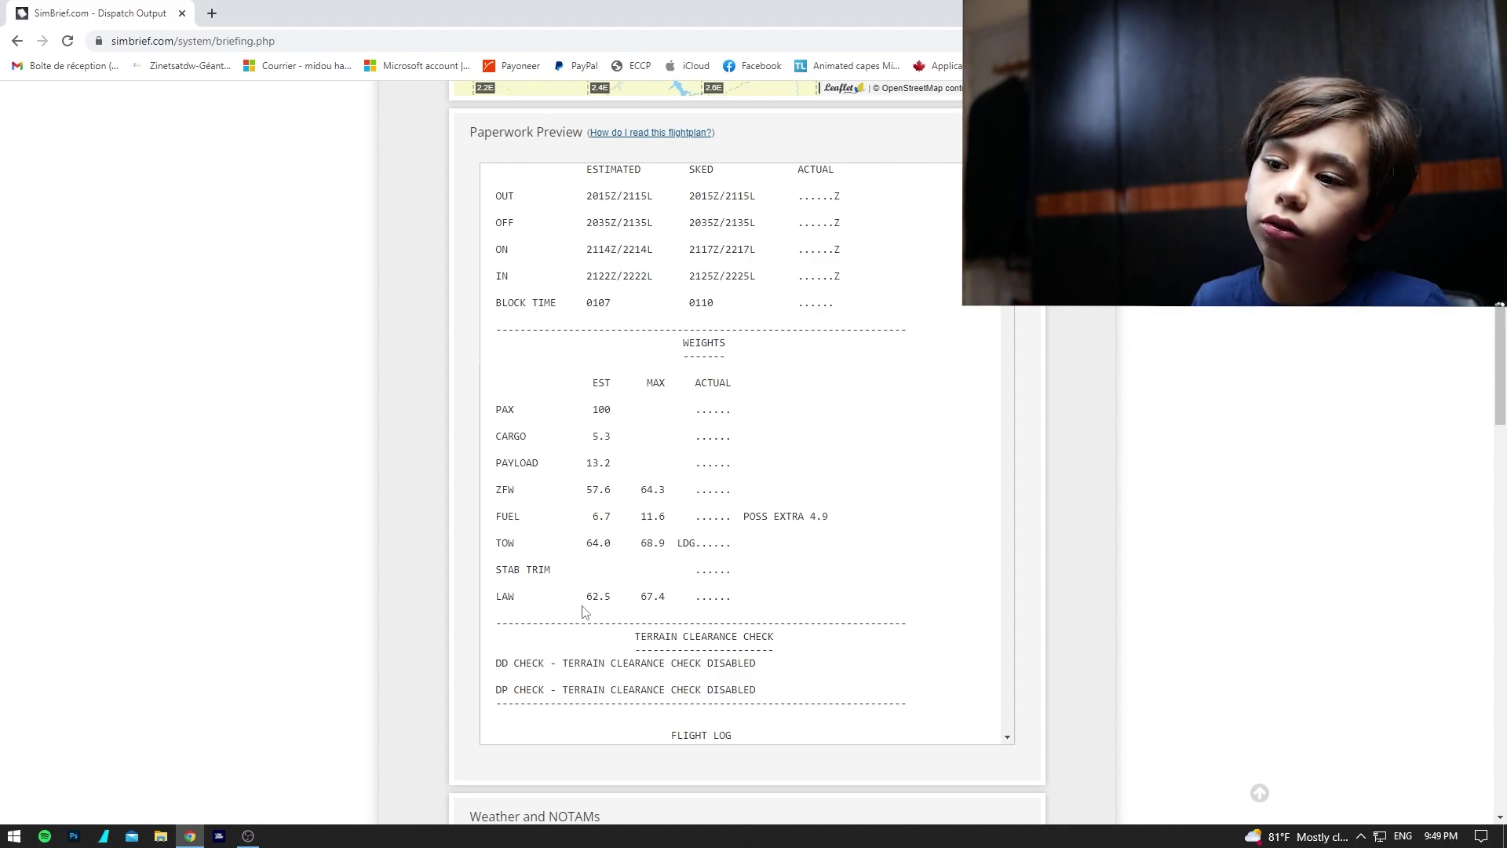
Examine the flight log in the paperwork preview, waypoint by waypoint from DAOO to DAAG.
{"action": "scroll", "coordinate": [583, 611], "scroll_direction": "down", "scroll_amount": 5}
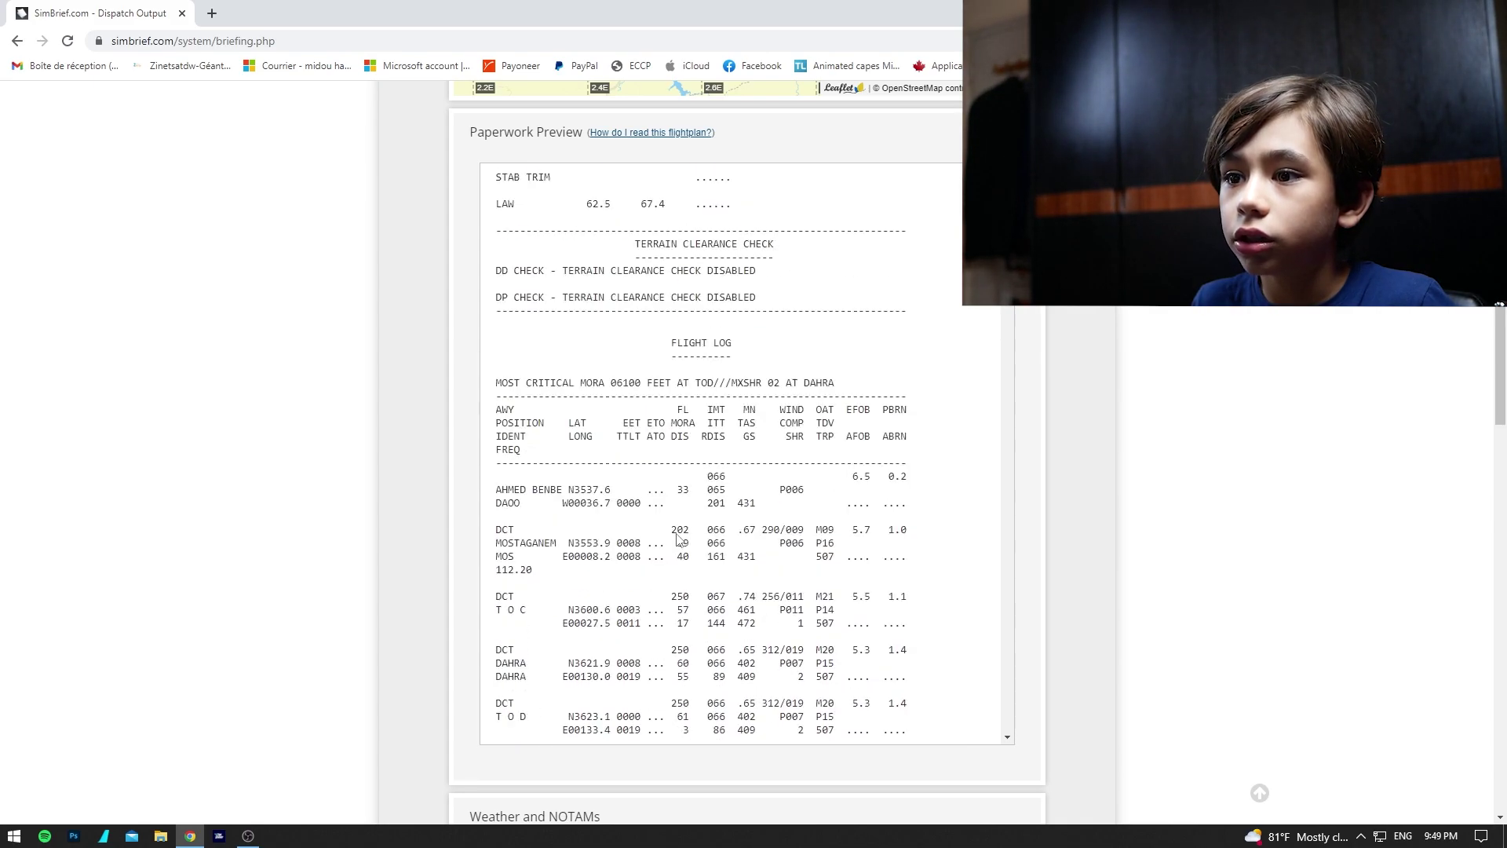
{"action": "scroll", "coordinate": [718, 359], "scroll_direction": "down", "scroll_amount": 8}
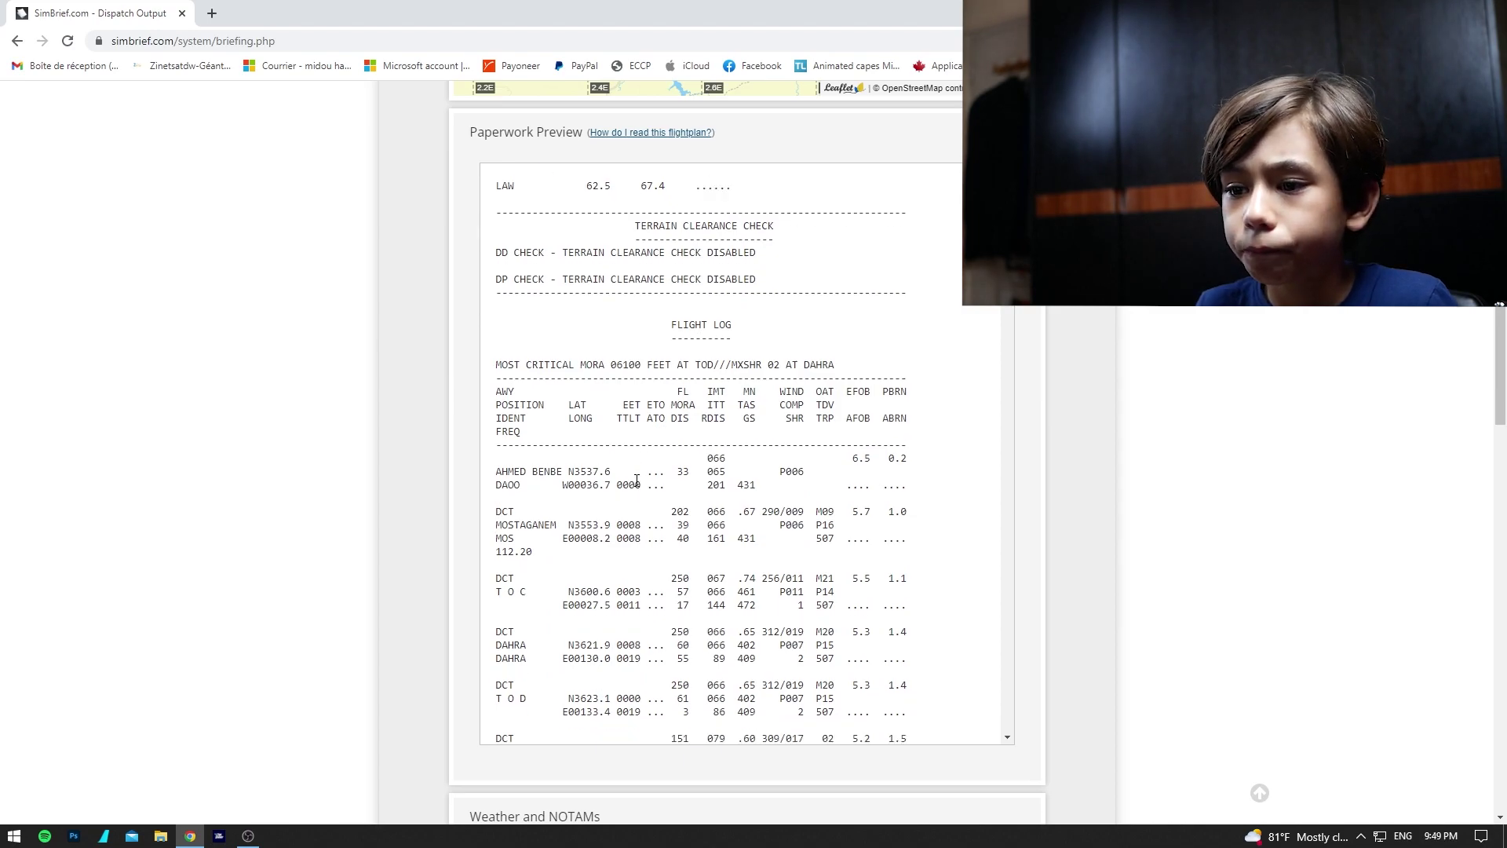
{"action": "scroll", "coordinate": [637, 486], "scroll_direction": "down", "scroll_amount": 1}
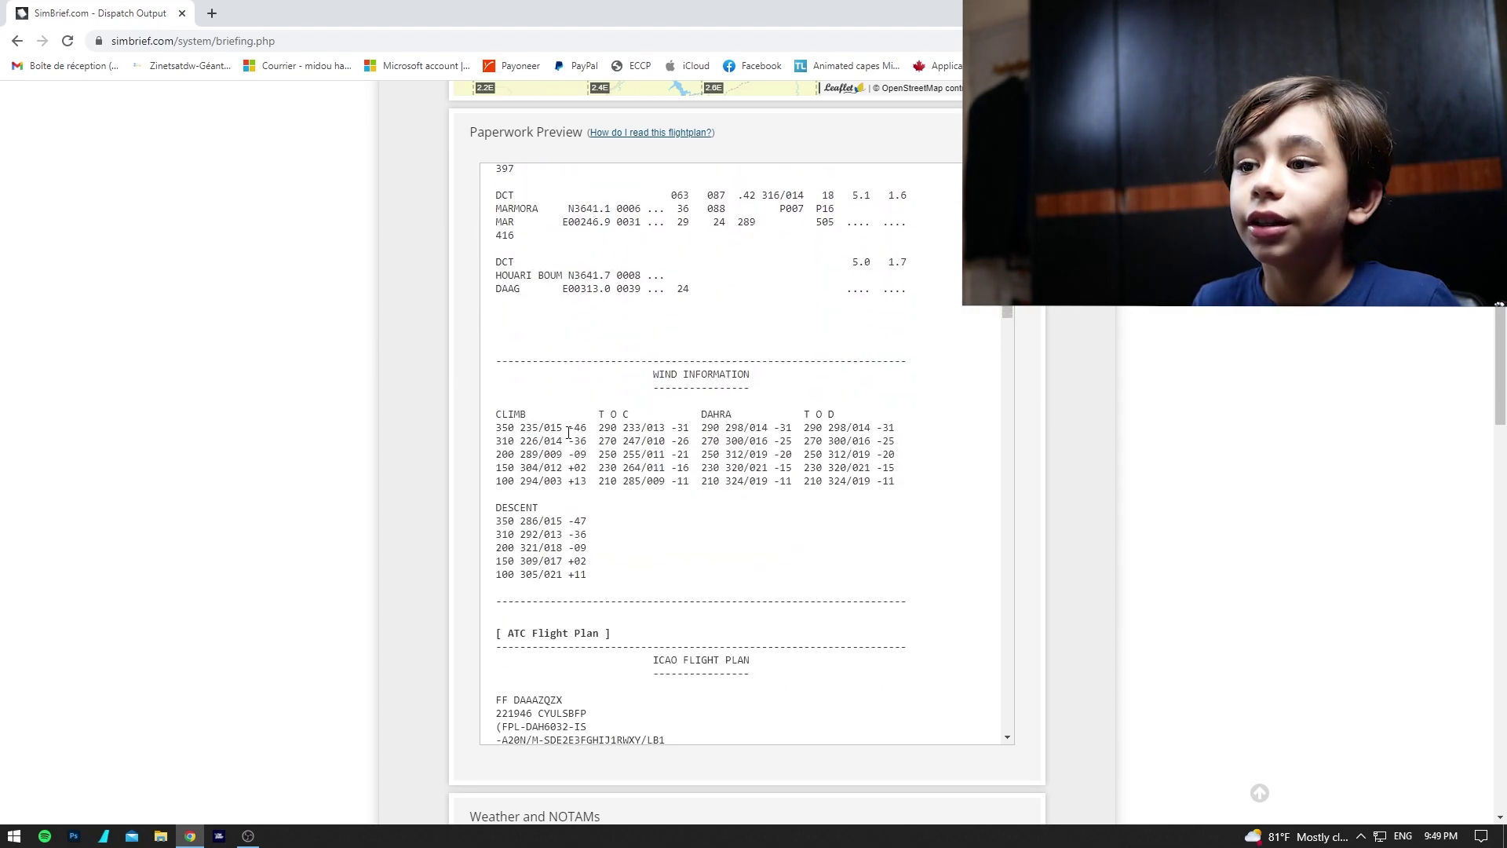
{"action": "scroll", "coordinate": [788, 520], "scroll_direction": "up", "scroll_amount": 4}
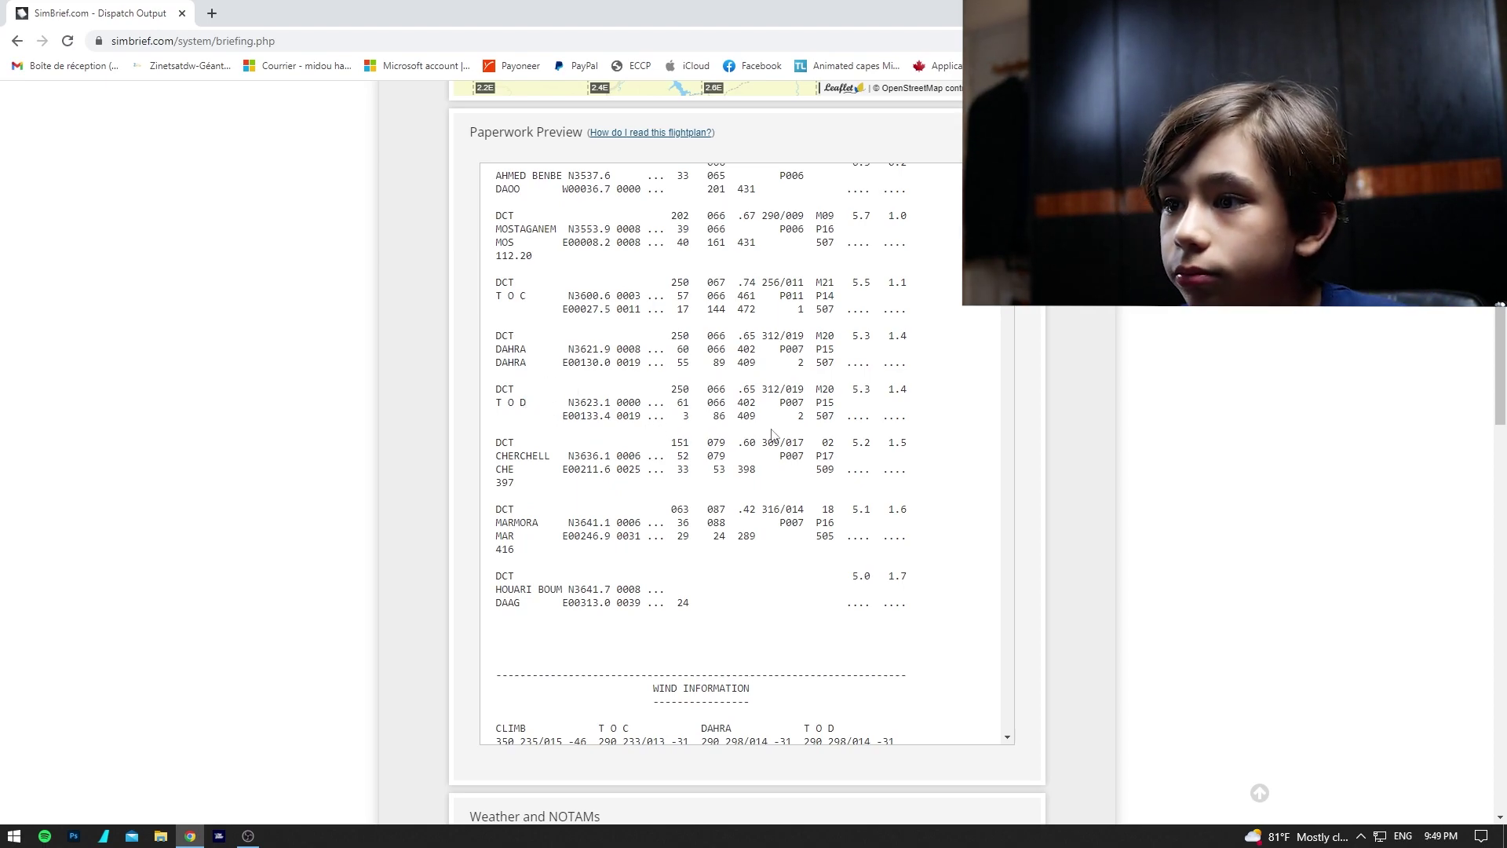
{"action": "scroll", "coordinate": [802, 433], "scroll_direction": "up", "scroll_amount": 4}
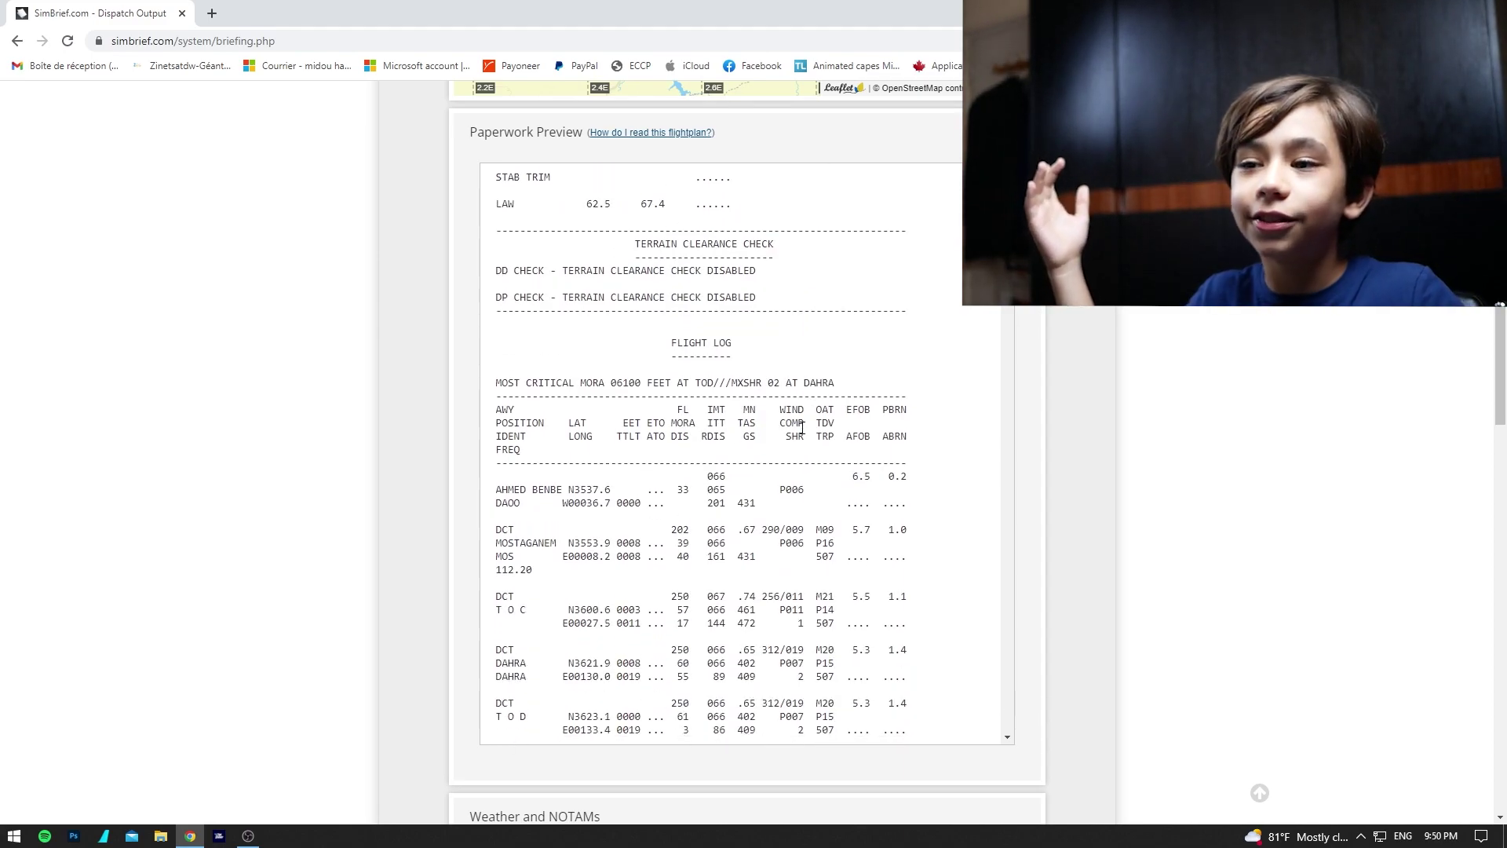
Review the wind information, ICAO flight plan and airport weather list in the paperwork preview.
{"action": "scroll", "coordinate": [802, 437], "scroll_direction": "down", "scroll_amount": 7}
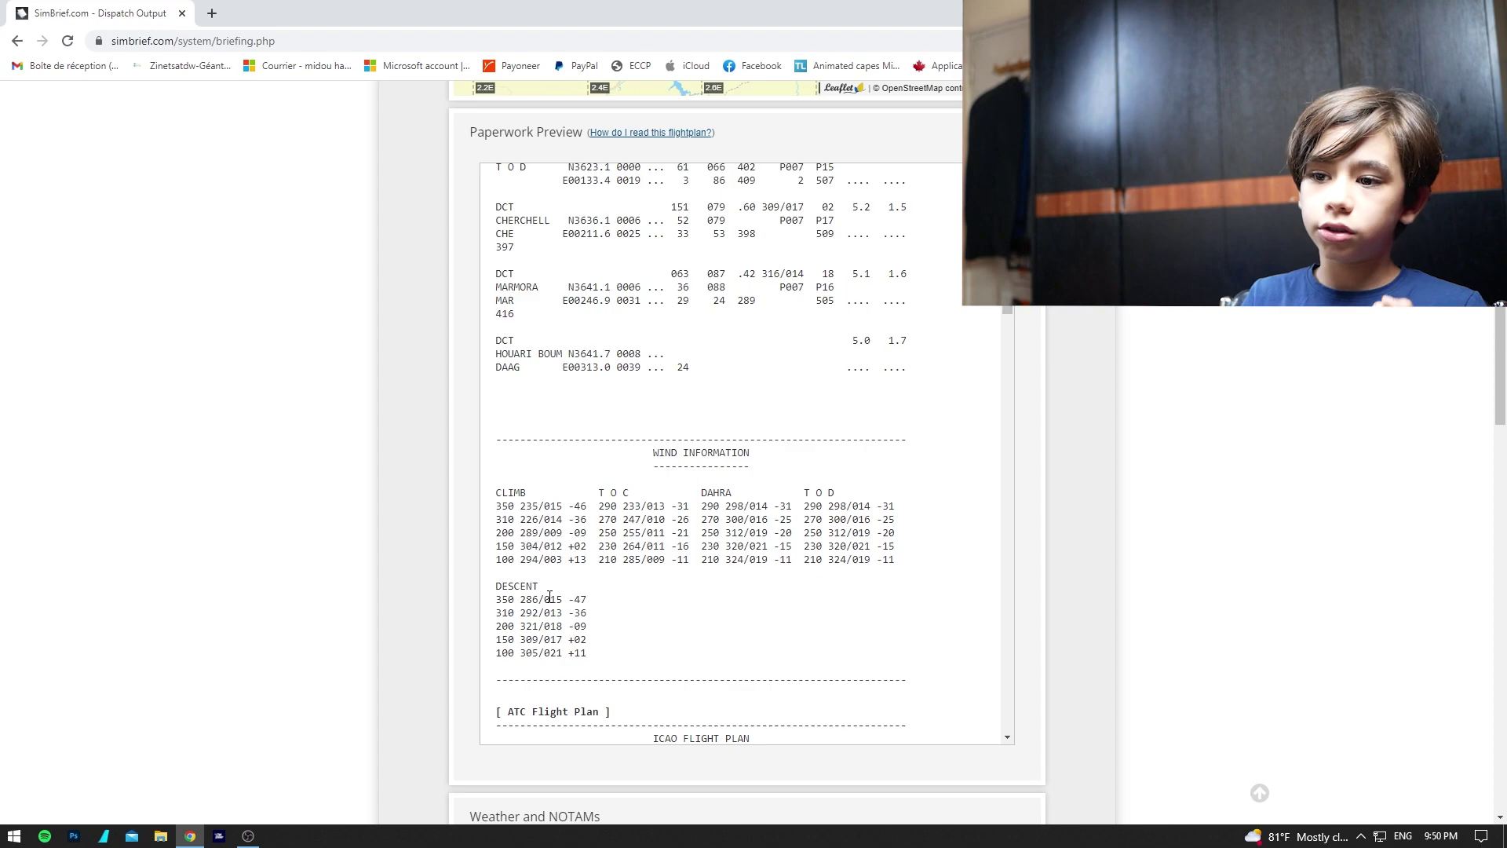
{"action": "scroll", "coordinate": [541, 596], "scroll_direction": "down", "scroll_amount": 2}
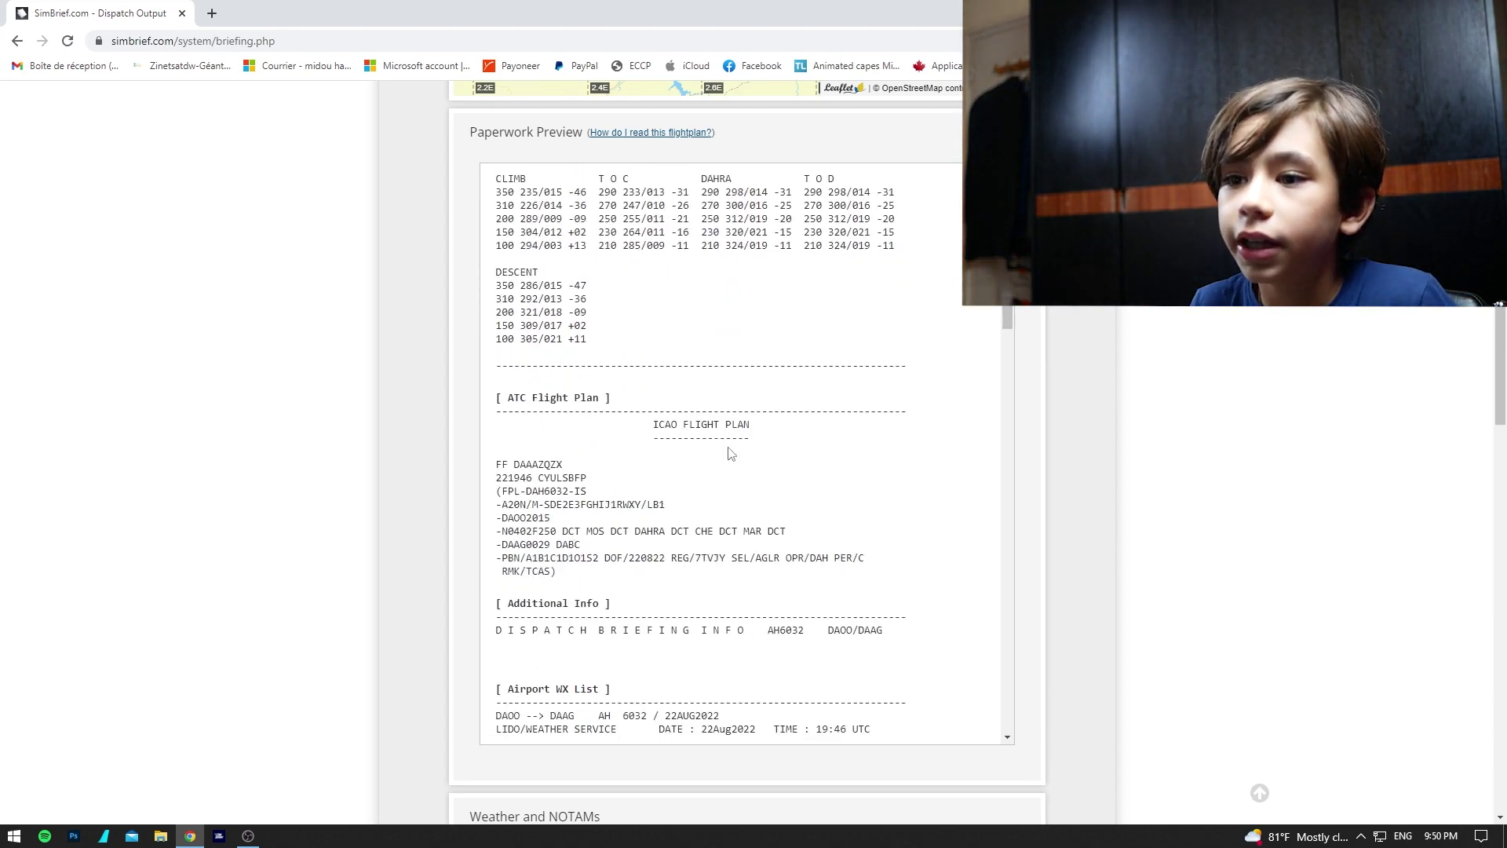
{"action": "scroll", "coordinate": [550, 502], "scroll_direction": "down", "scroll_amount": 2}
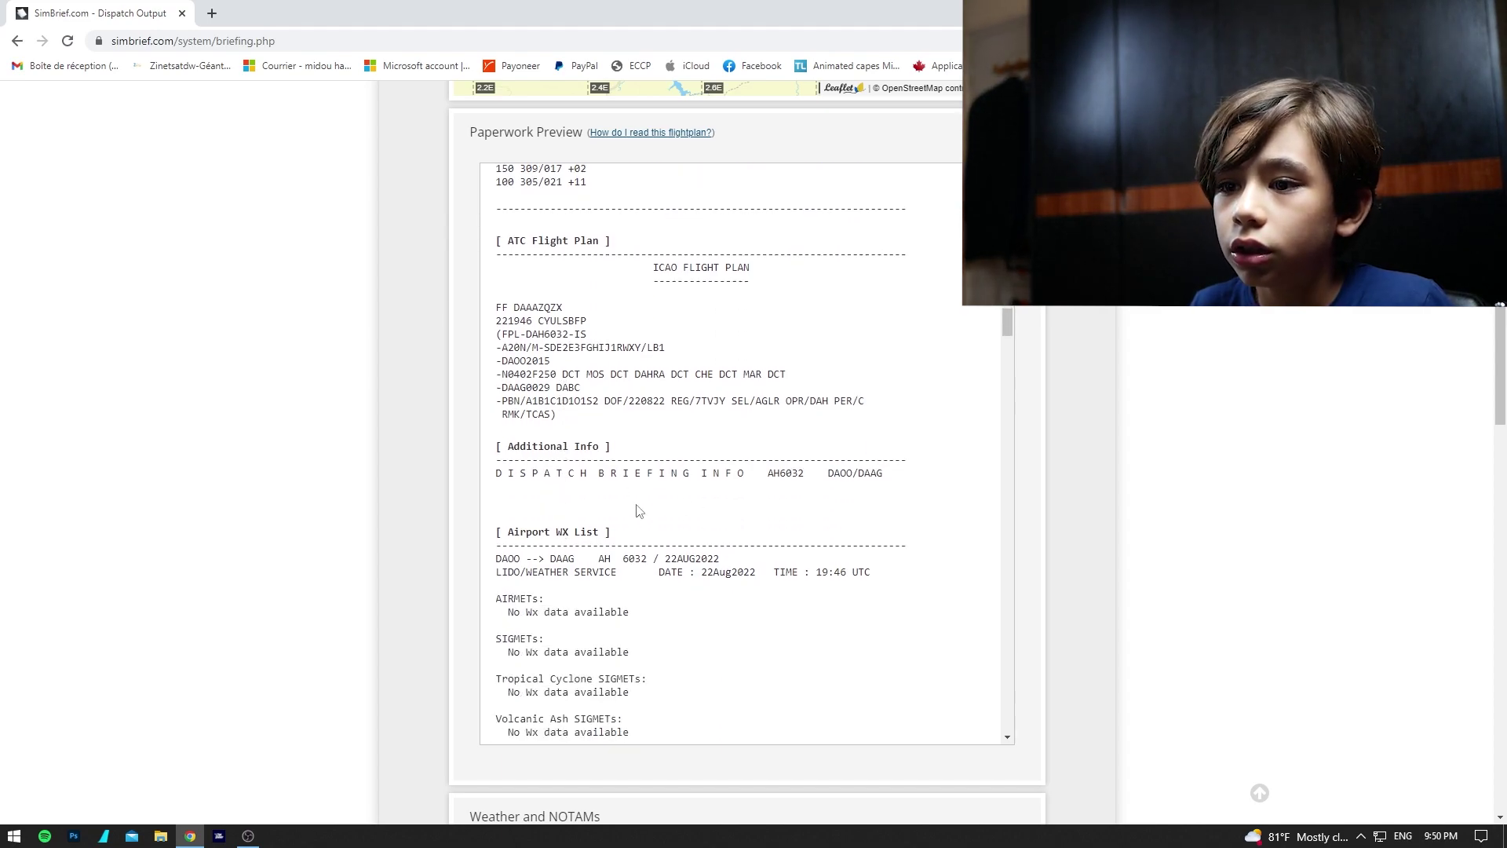
{"action": "scroll", "coordinate": [551, 487], "scroll_direction": "down", "scroll_amount": 3}
{"action": "scroll", "coordinate": [551, 487], "scroll_direction": "down", "scroll_amount": 7}
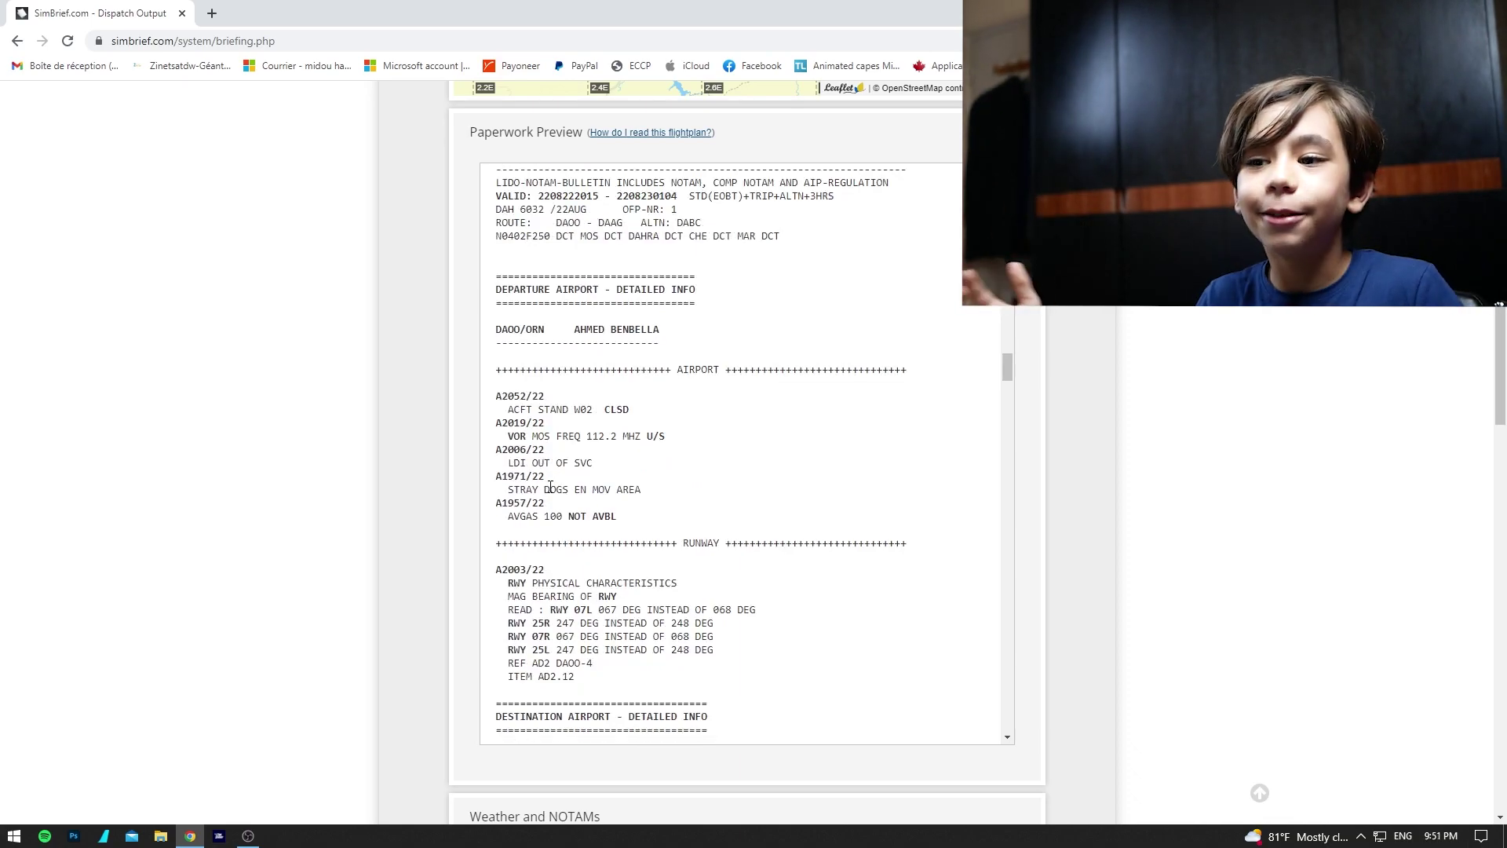
Read the NOTAMs for the departure airport DAOO and the destination airport DAAG.
{"action": "scroll", "coordinate": [551, 487], "scroll_direction": "up", "scroll_amount": 2}
{"action": "scroll", "coordinate": [551, 487], "scroll_direction": "up", "scroll_amount": 2}
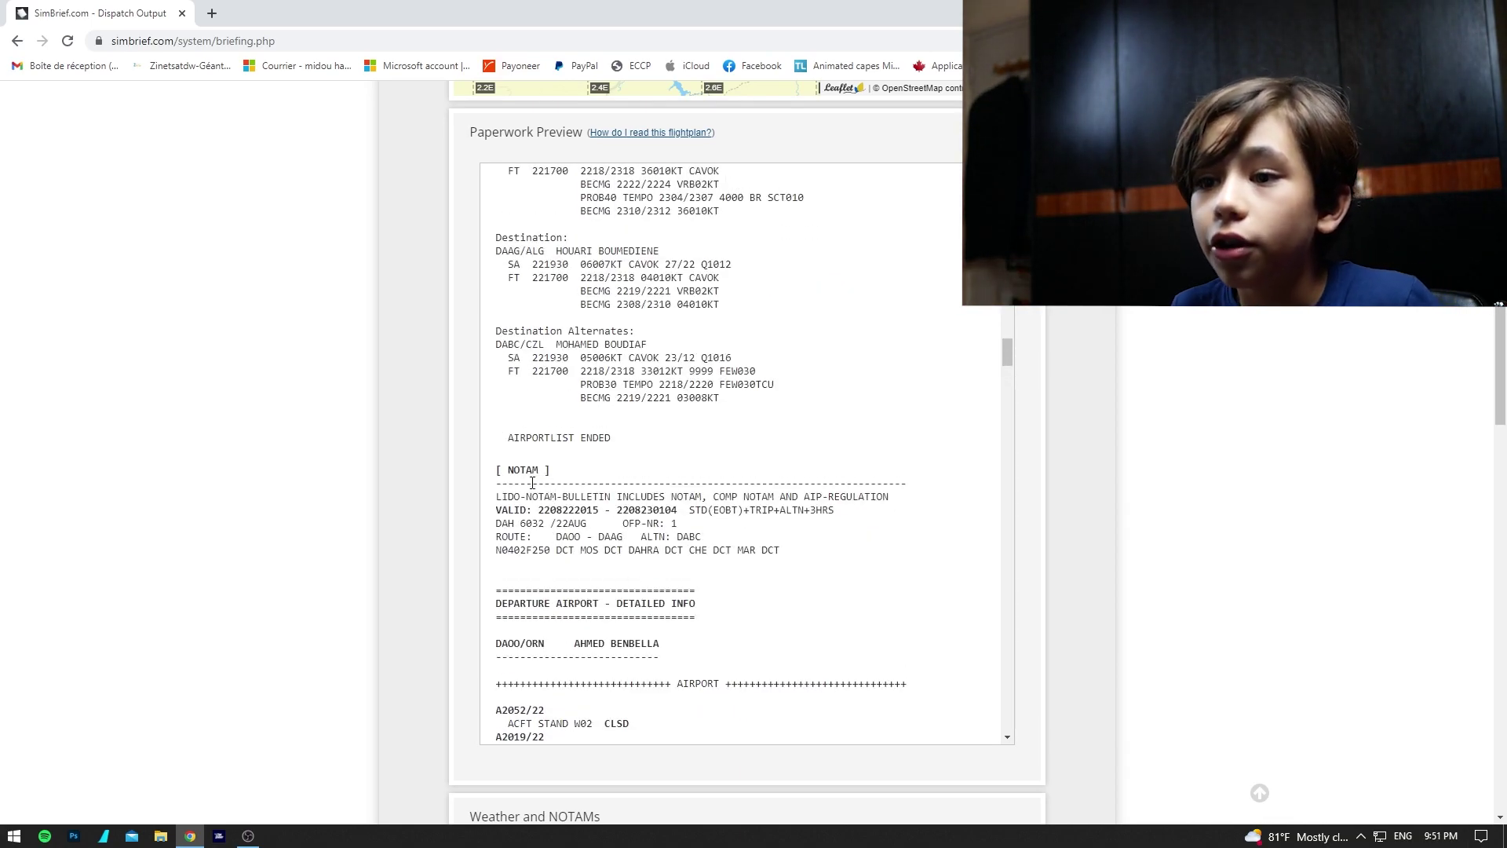
{"action": "scroll", "coordinate": [578, 585], "scroll_direction": "down", "scroll_amount": 2}
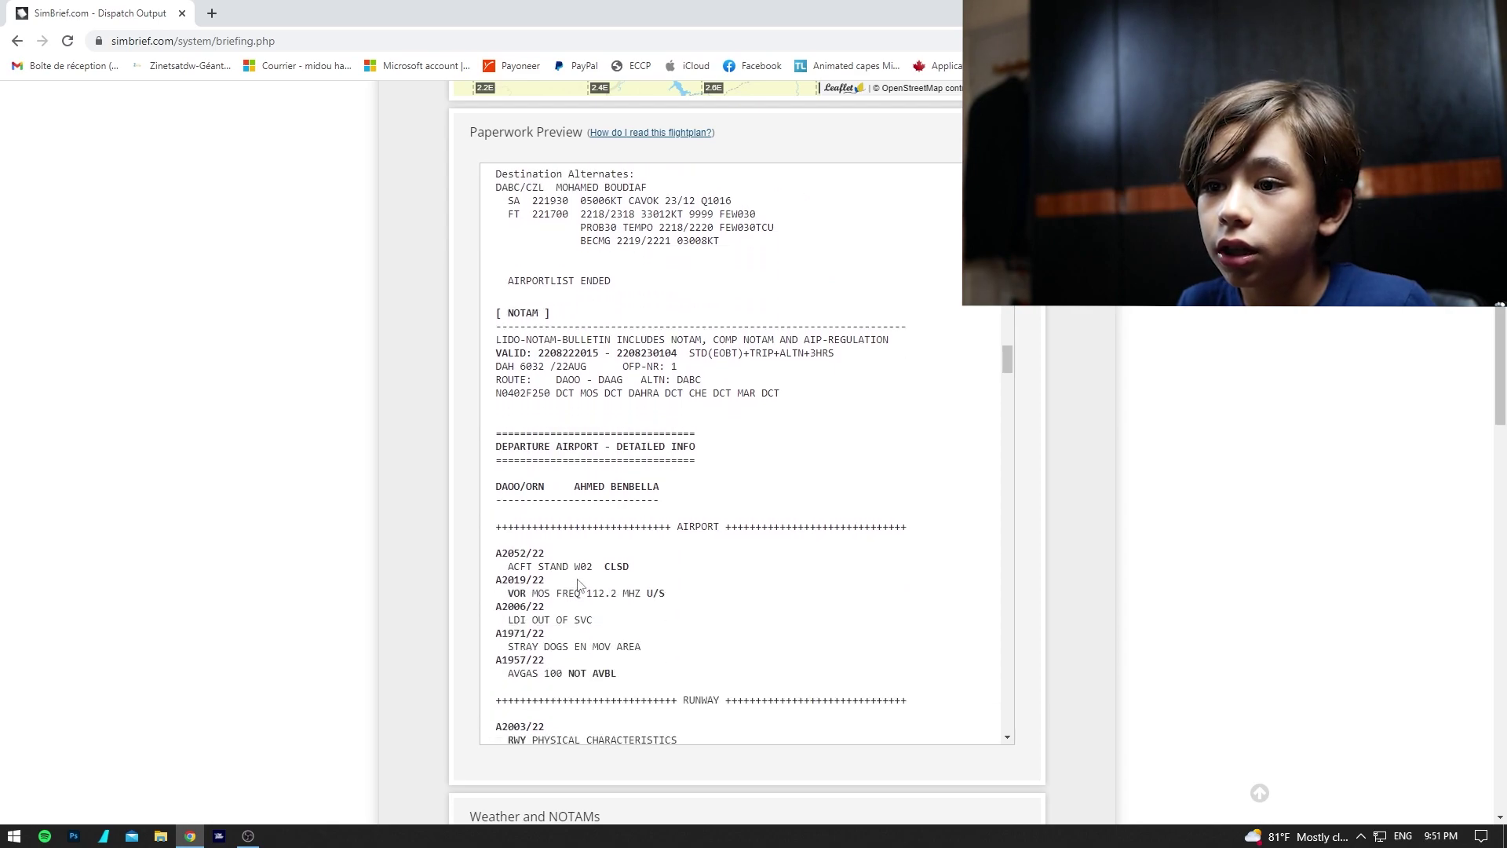
{"action": "scroll", "coordinate": [577, 545], "scroll_direction": "down", "scroll_amount": 4}
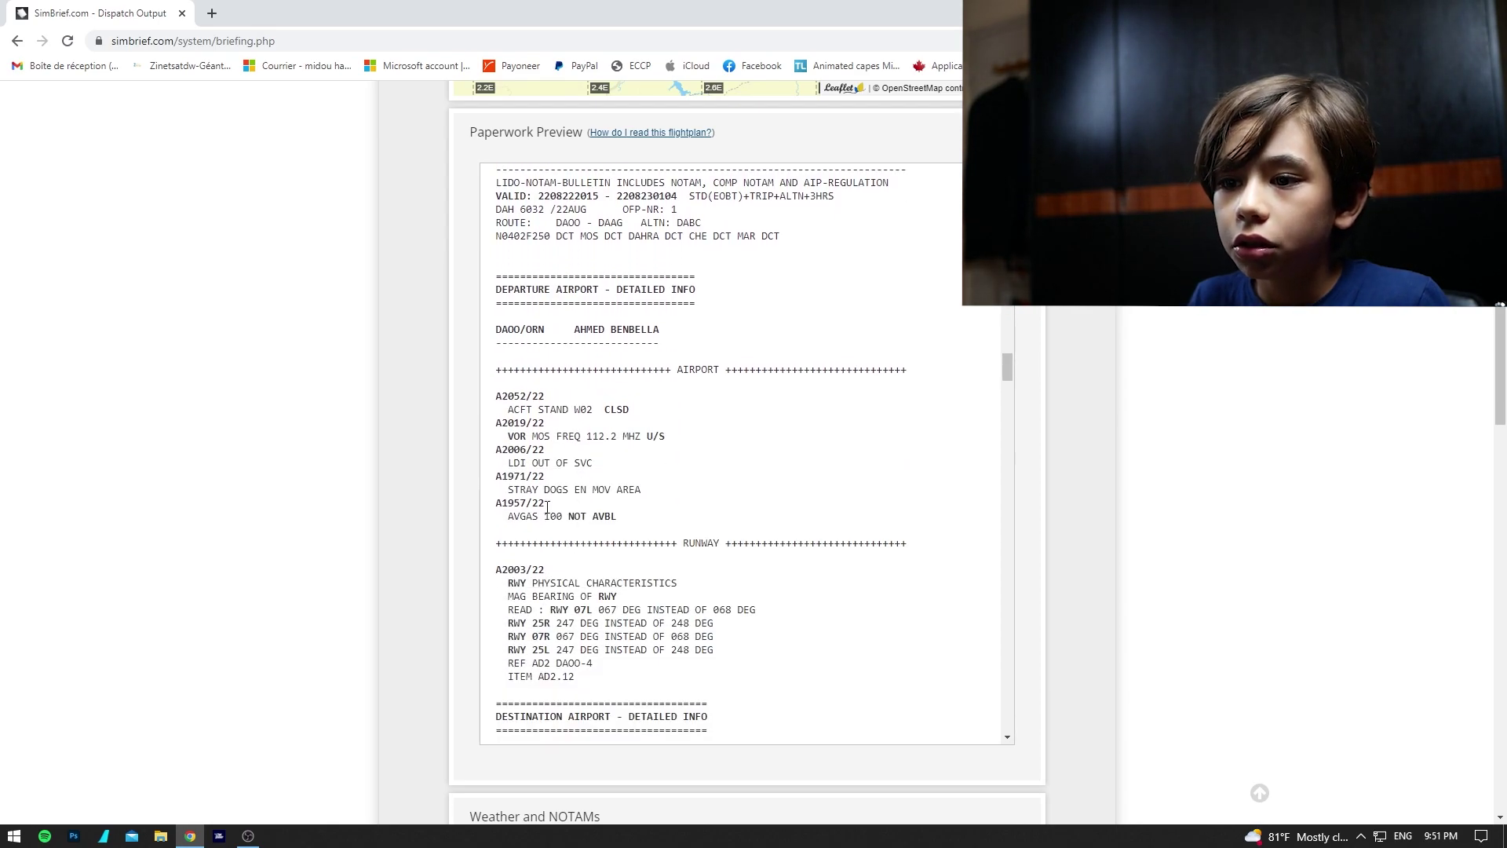
{"action": "scroll", "coordinate": [742, 478], "scroll_direction": "down", "scroll_amount": 1}
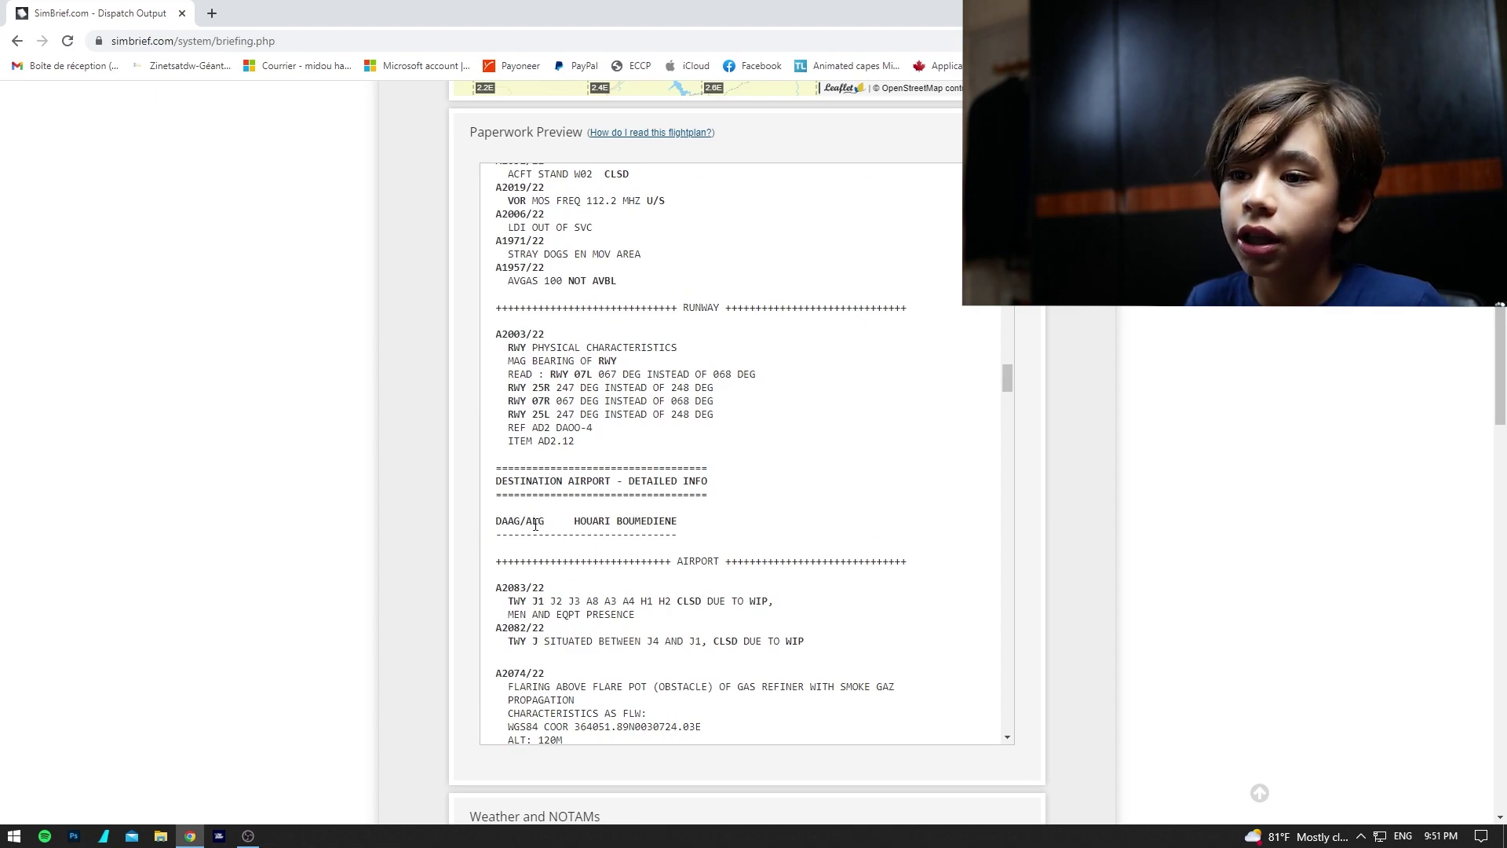
{"action": "scroll", "coordinate": [537, 531], "scroll_direction": "down", "scroll_amount": 10}
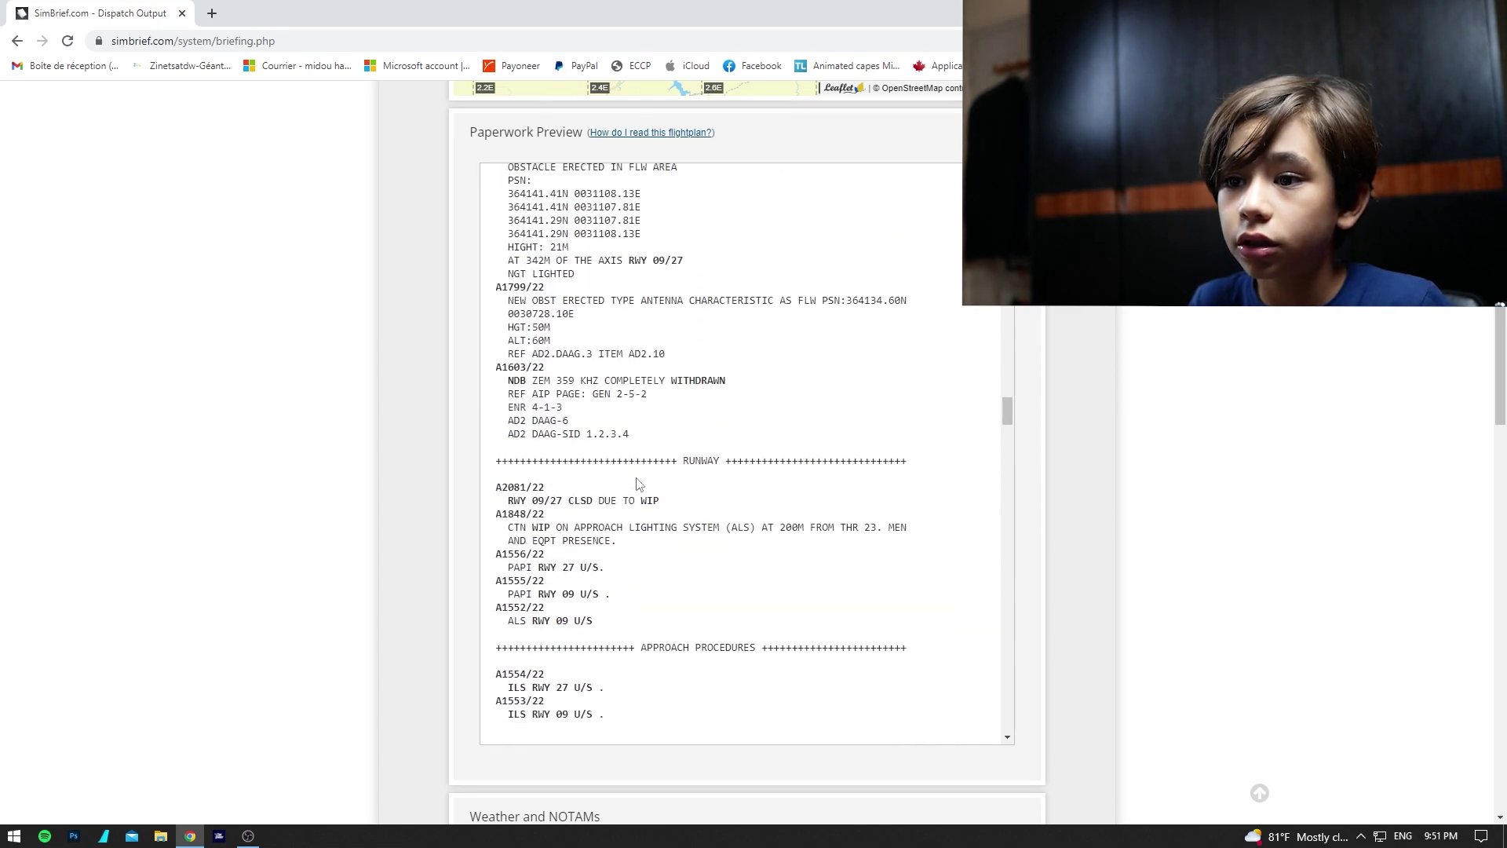
{"action": "scroll", "coordinate": [521, 485], "scroll_direction": "down", "scroll_amount": 3}
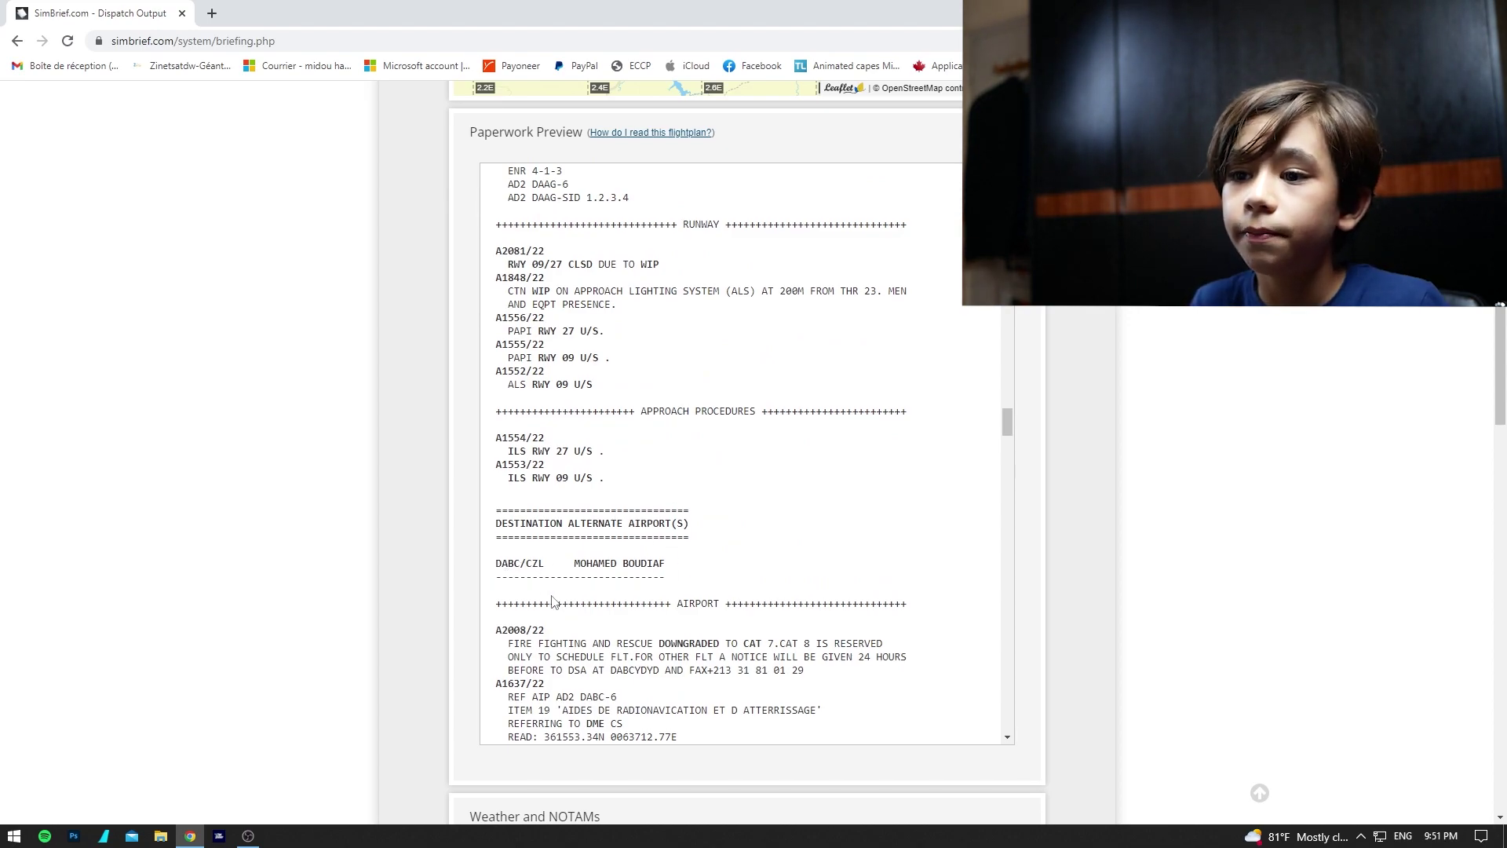
Look through the NOTAMs for the alternate airport DABC and the Algiers FIR.
{"action": "scroll", "coordinate": [507, 575], "scroll_direction": "down", "scroll_amount": 10}
{"action": "scroll", "coordinate": [644, 421], "scroll_direction": "down", "scroll_amount": 2}
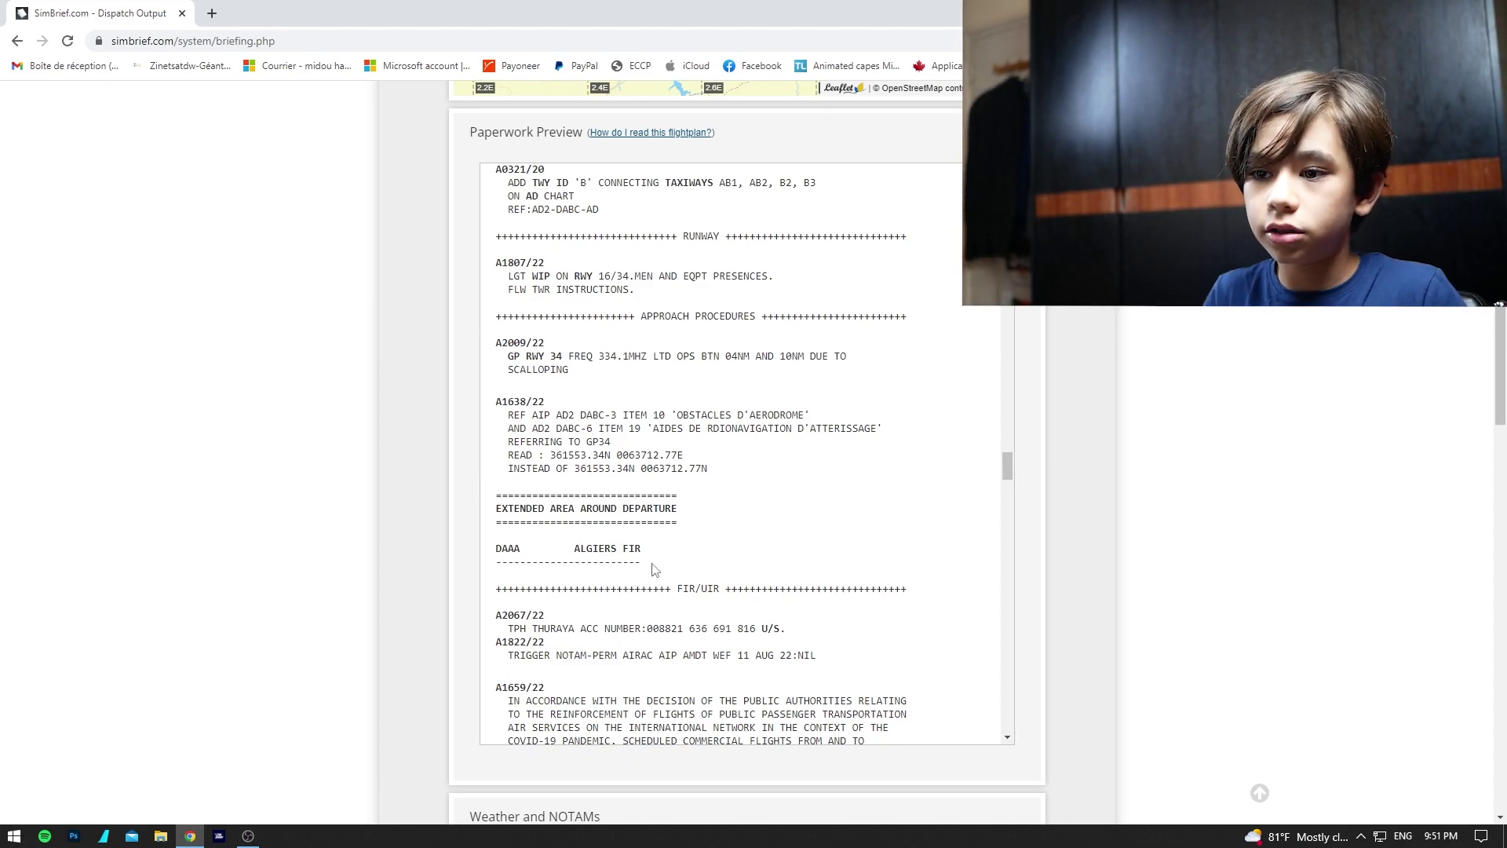
{"action": "scroll", "coordinate": [656, 569], "scroll_direction": "down", "scroll_amount": 2}
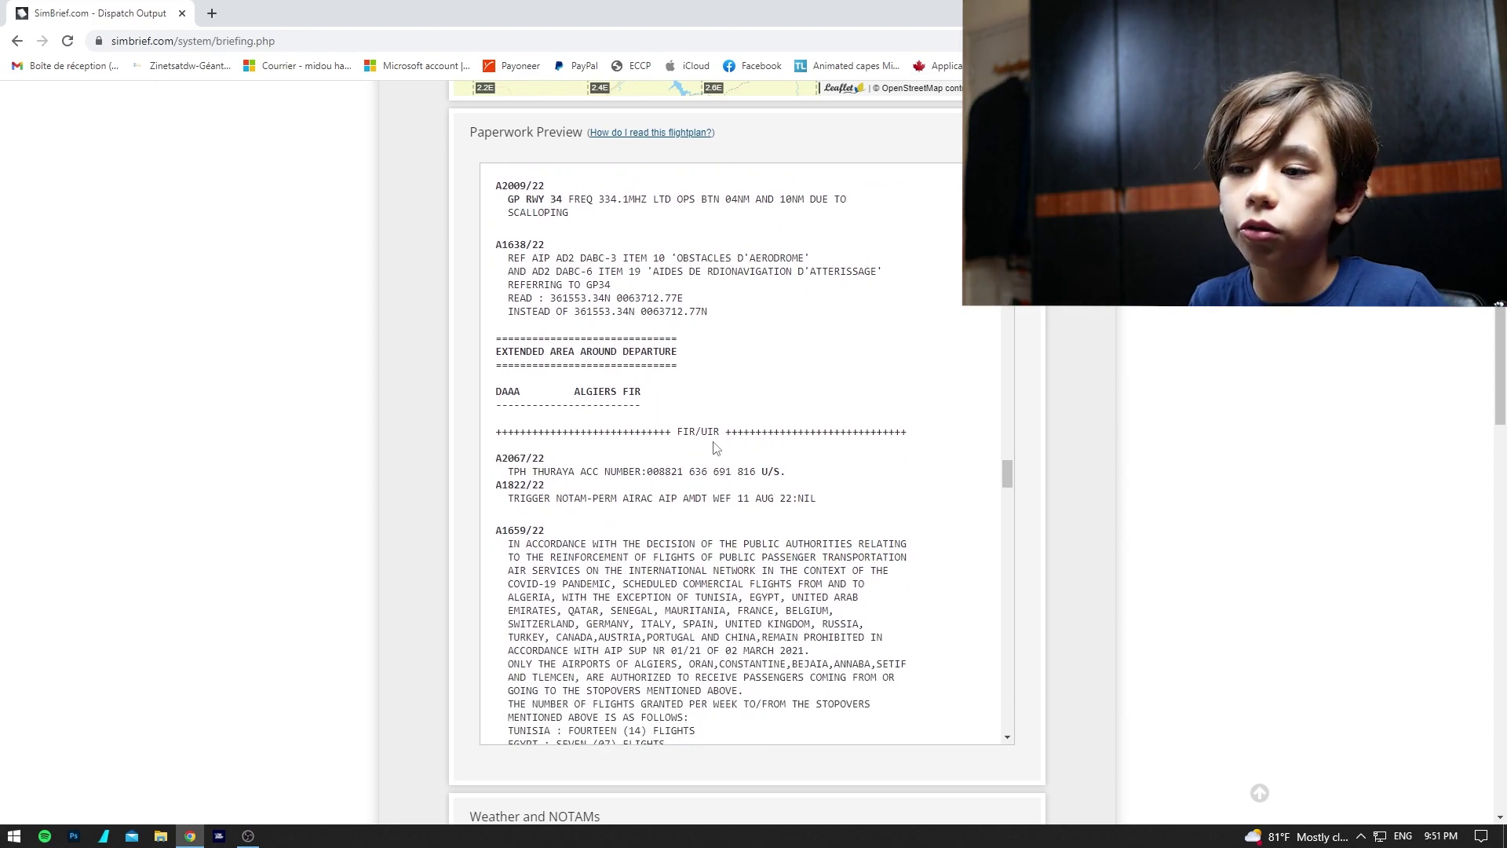
{"action": "scroll", "coordinate": [716, 448], "scroll_direction": "down", "scroll_amount": 2}
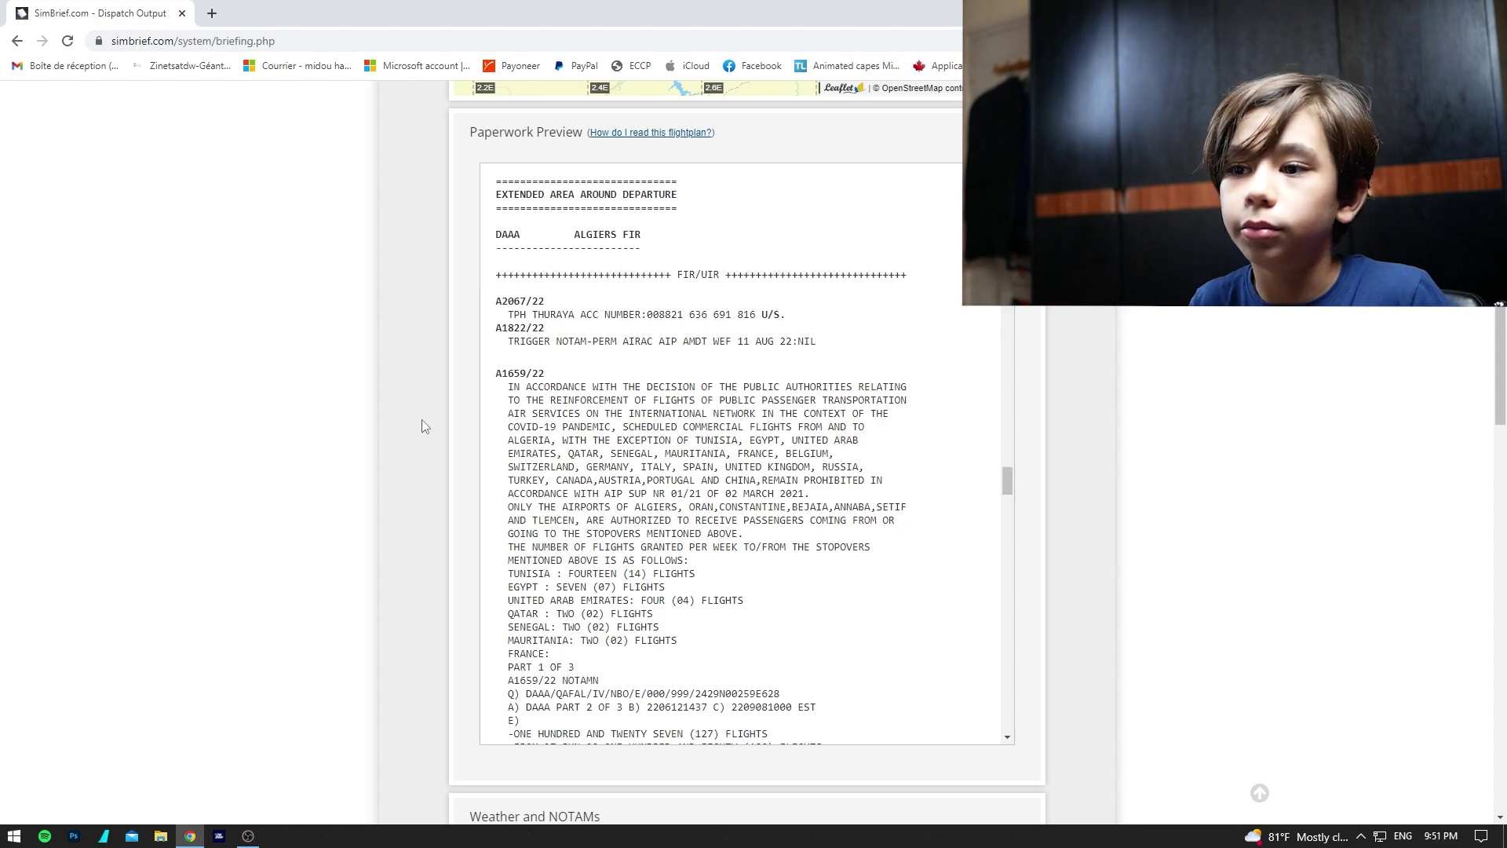
{"action": "scroll", "coordinate": [723, 484], "scroll_direction": "down", "scroll_amount": 3}
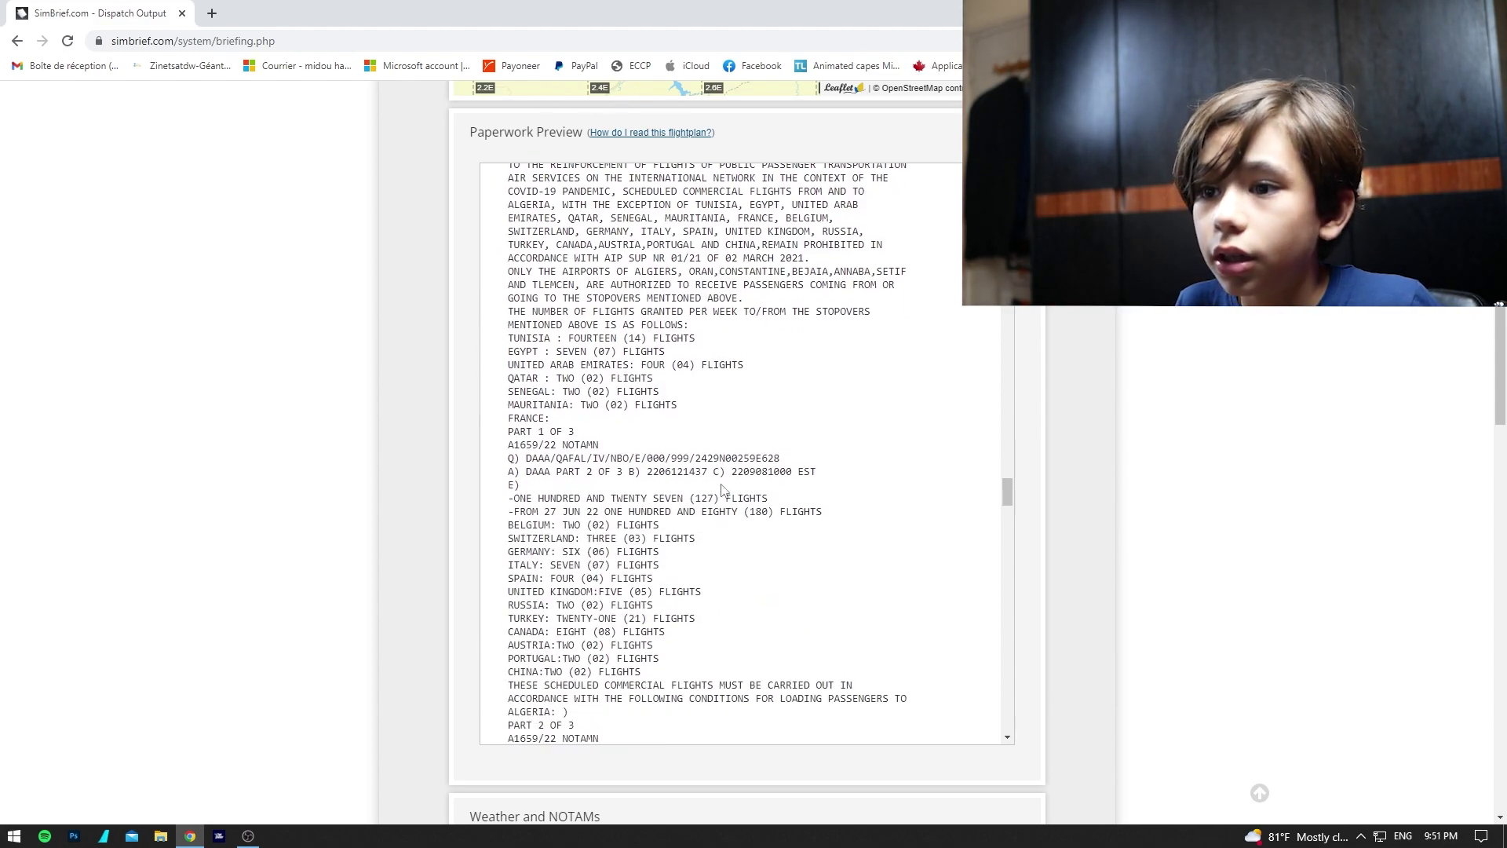
{"action": "scroll", "coordinate": [722, 487], "scroll_direction": "down", "scroll_amount": 10}
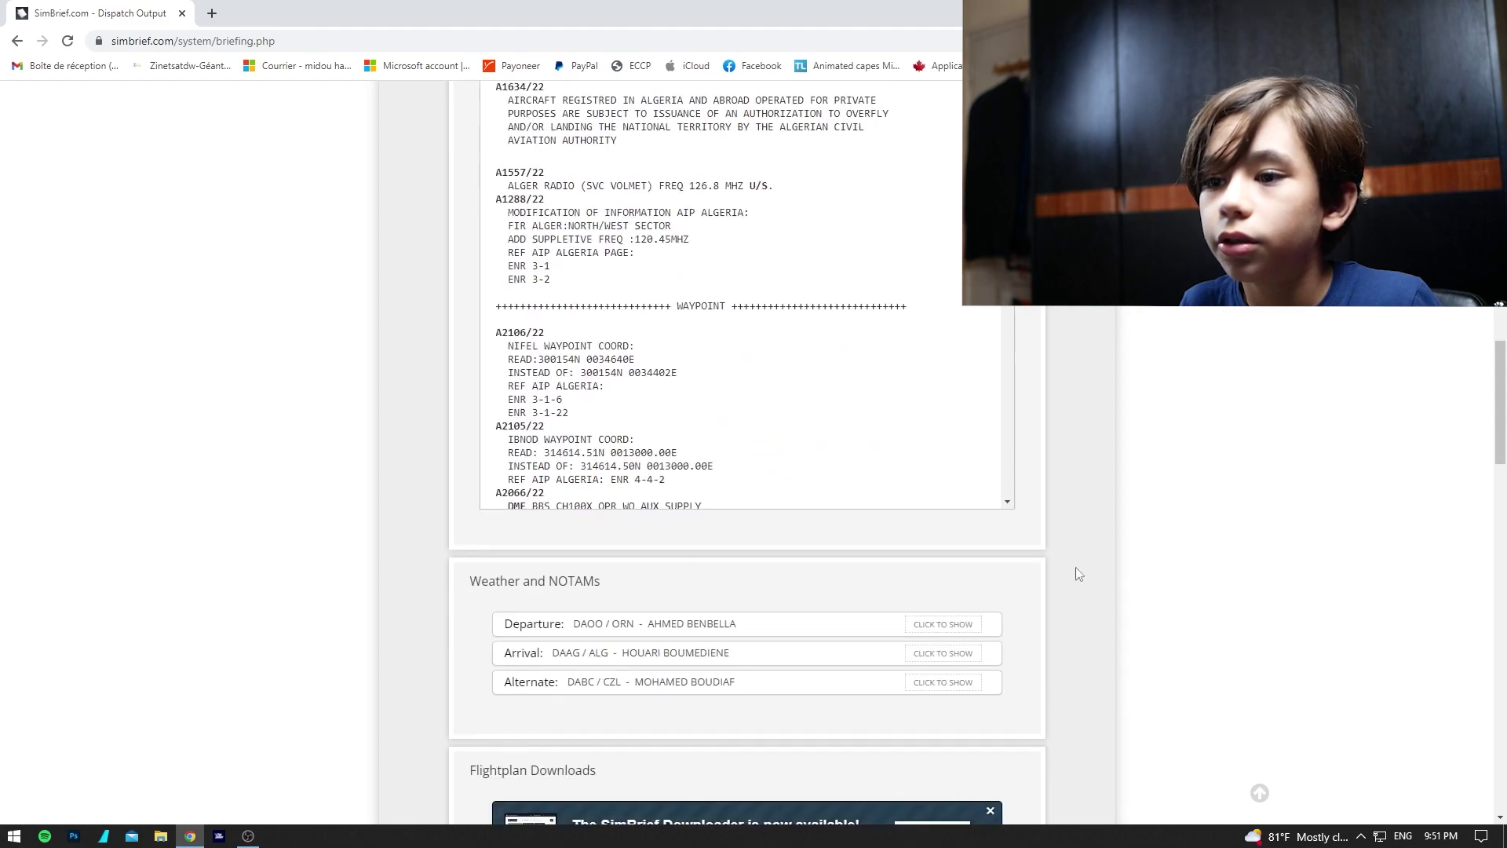
Return to the OFP summary, viewing the whole route to DAAG on the briefing map along the way.
{"action": "scroll", "coordinate": [1126, 606], "scroll_direction": "up", "scroll_amount": 10}
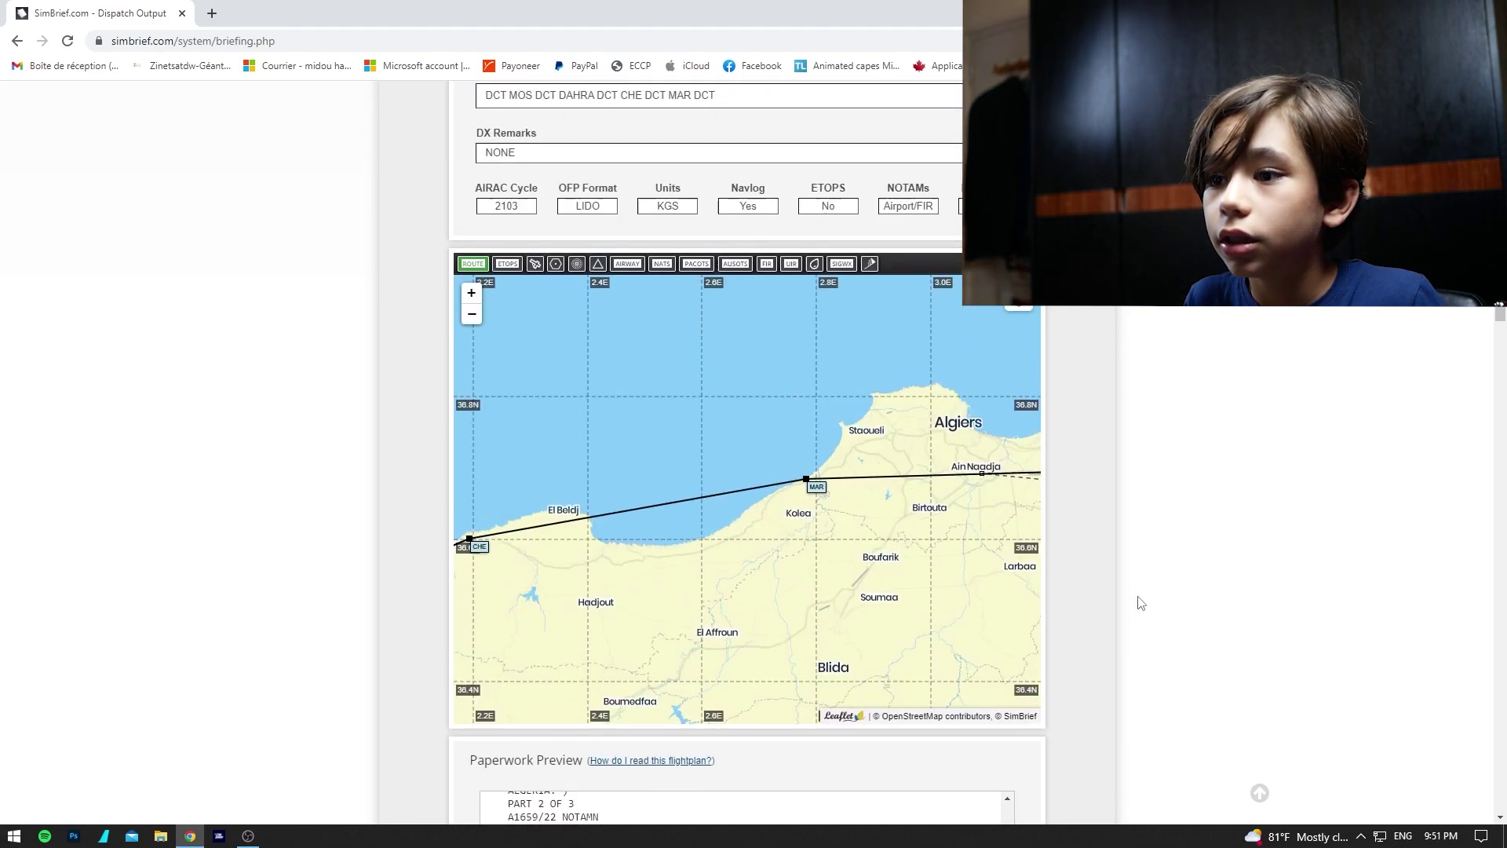
{"action": "scroll", "coordinate": [790, 529], "scroll_direction": "down", "scroll_amount": 2}
{"action": "scroll", "coordinate": [1178, 502], "scroll_direction": "up", "scroll_amount": 3}
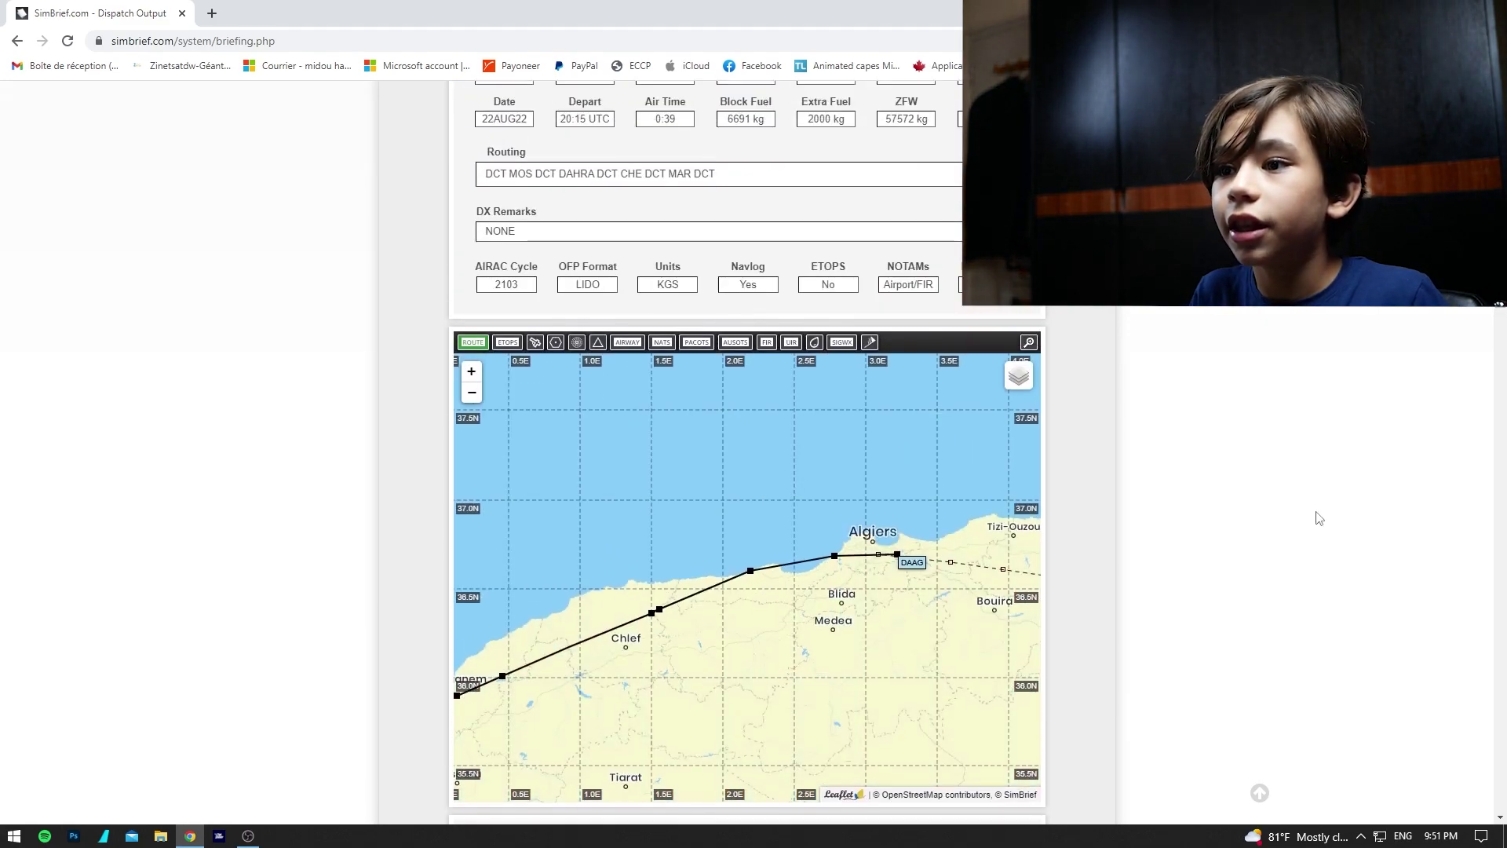
{"action": "scroll", "coordinate": [1317, 518], "scroll_direction": "up", "scroll_amount": 2}
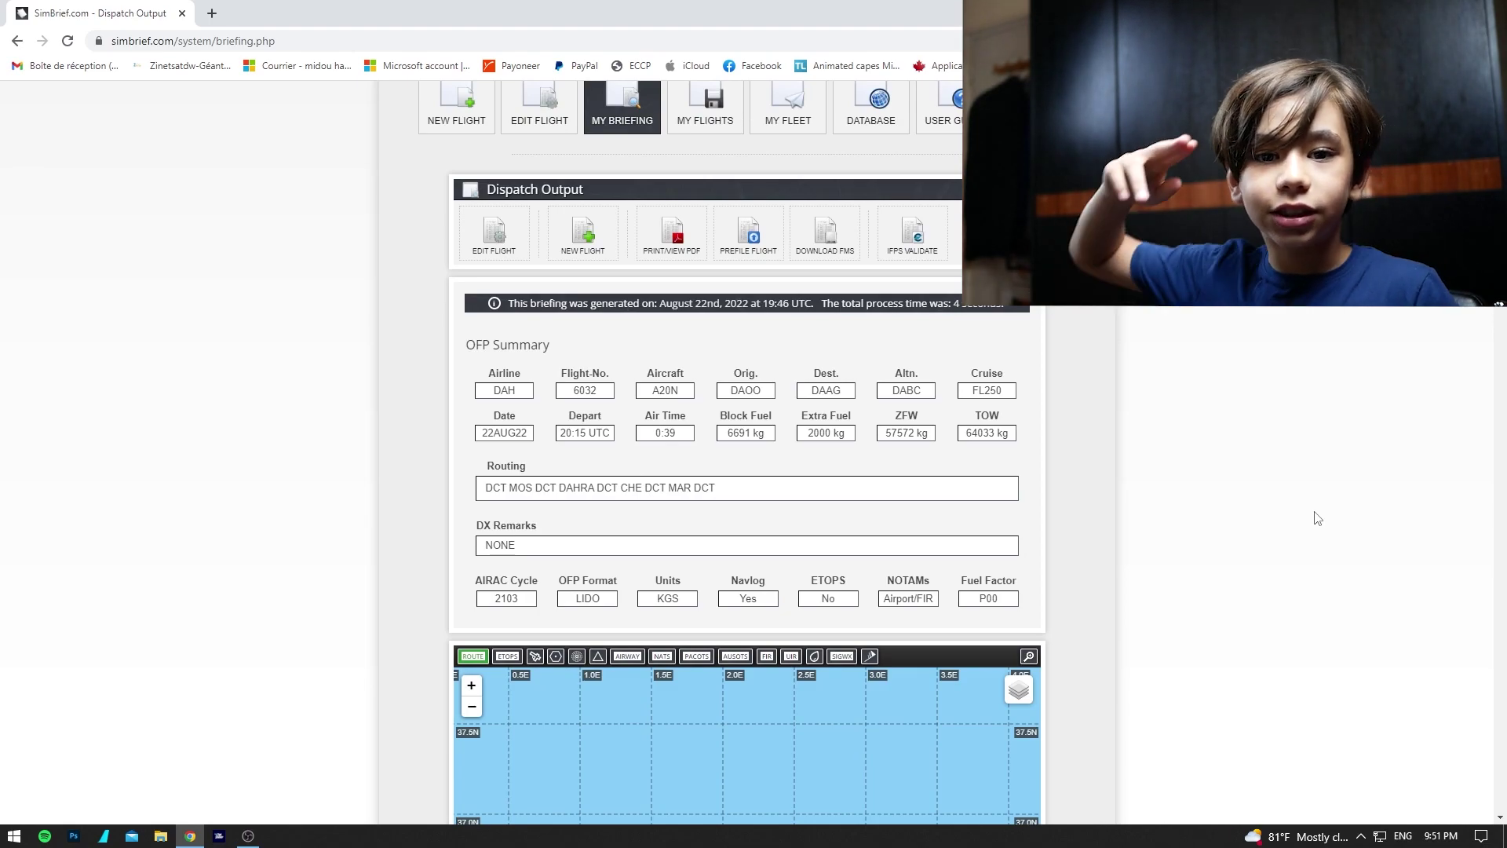